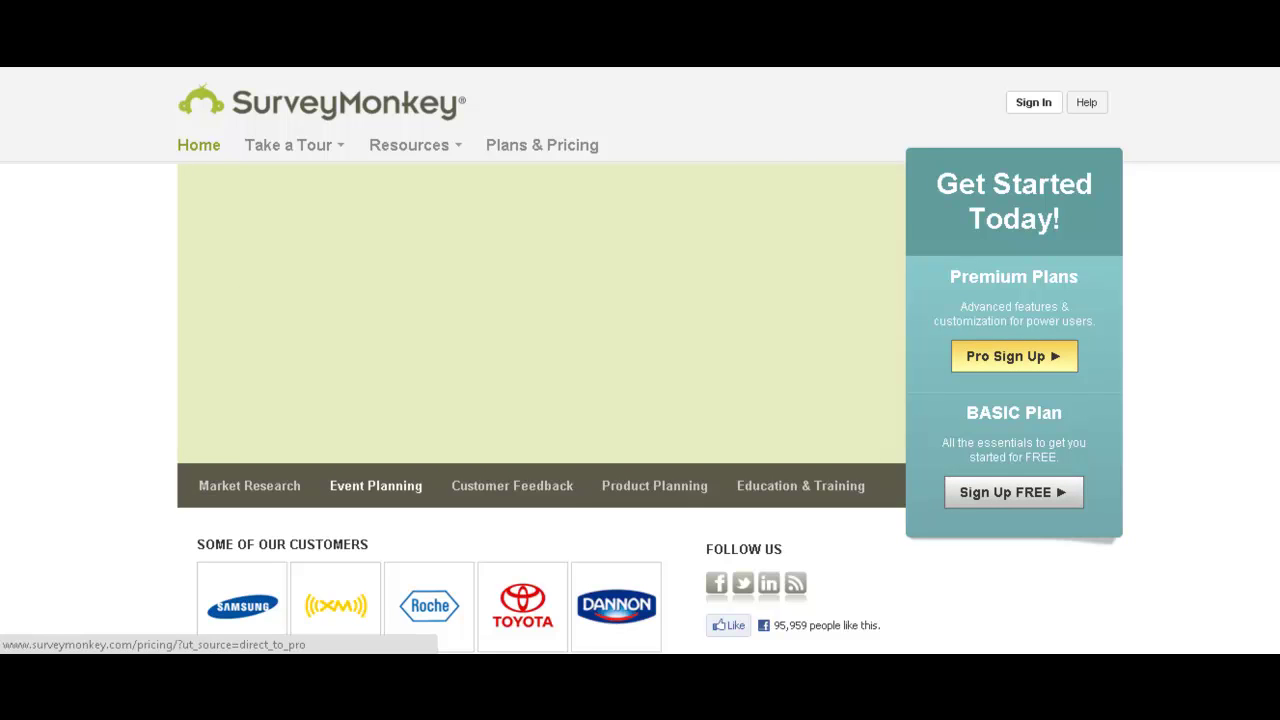
Go to Plans & Pricing, view the monthly prices, and start sign-up for the SELECT plan.
{"action": "left_click", "coordinate": [1014, 356]}
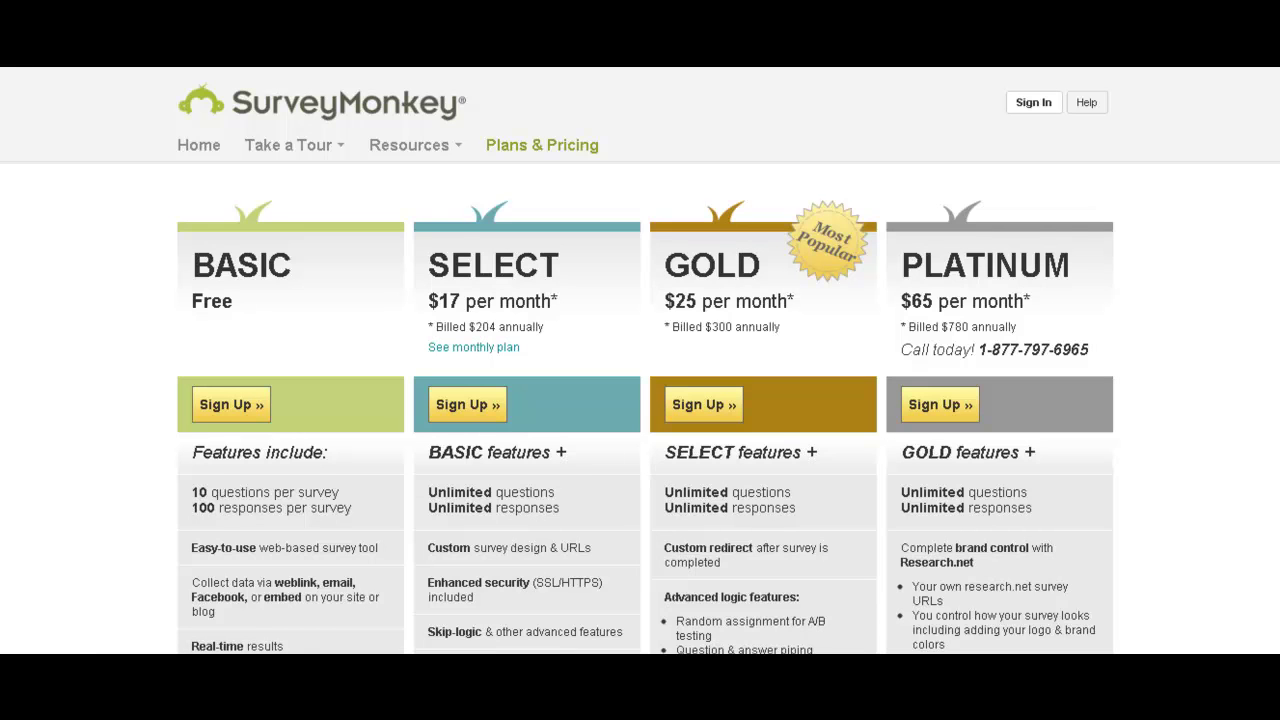
{"action": "scroll", "coordinate": [640, 360], "scroll_direction": "down", "scroll_amount": 10}
{"action": "scroll", "coordinate": [640, 360], "scroll_direction": "up", "scroll_amount": 2}
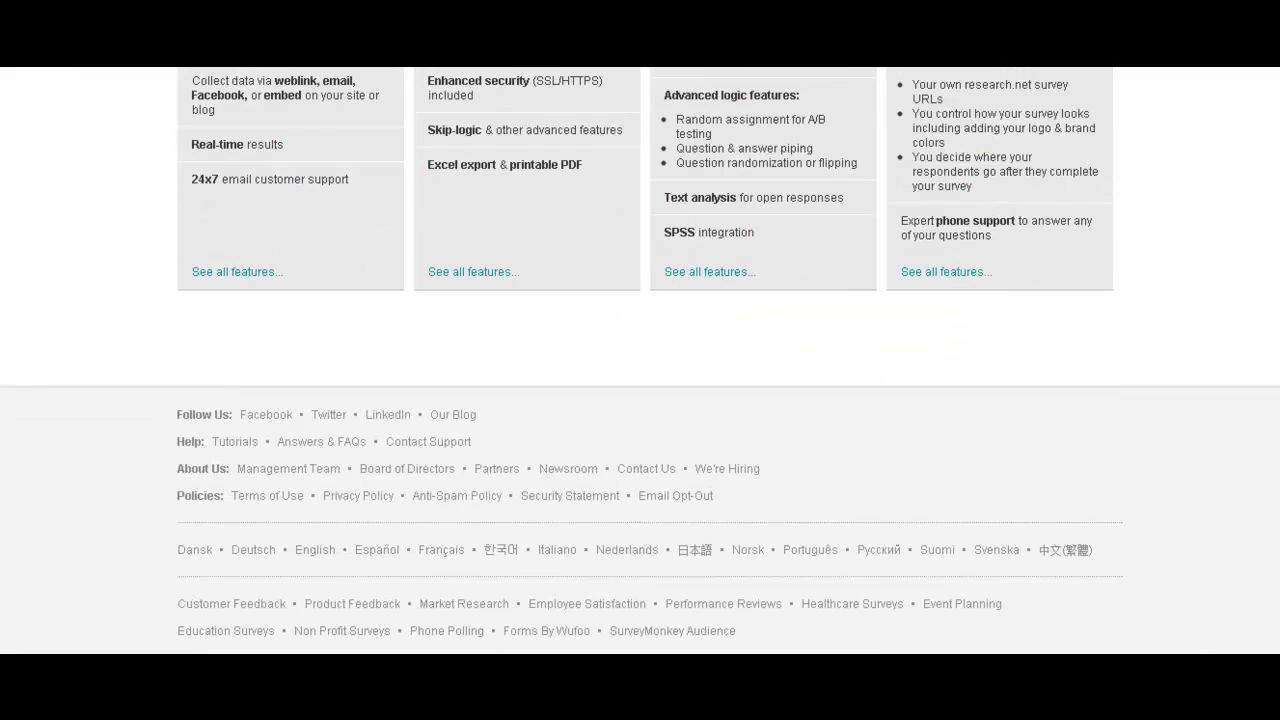
{"action": "scroll", "coordinate": [640, 360], "scroll_direction": "up", "scroll_amount": 10}
{"action": "scroll", "coordinate": [640, 360], "scroll_direction": "down", "scroll_amount": 2}
{"action": "left_click", "coordinate": [450, 244]}
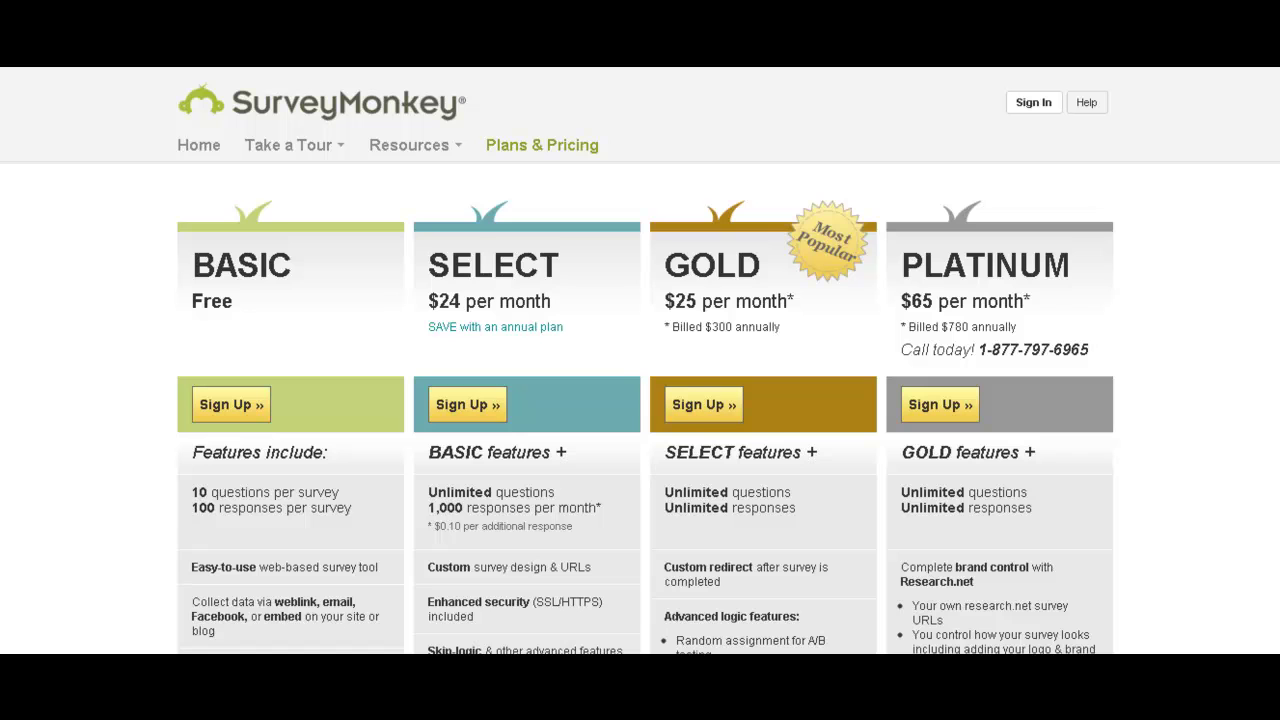
{"action": "left_click", "coordinate": [456, 410]}
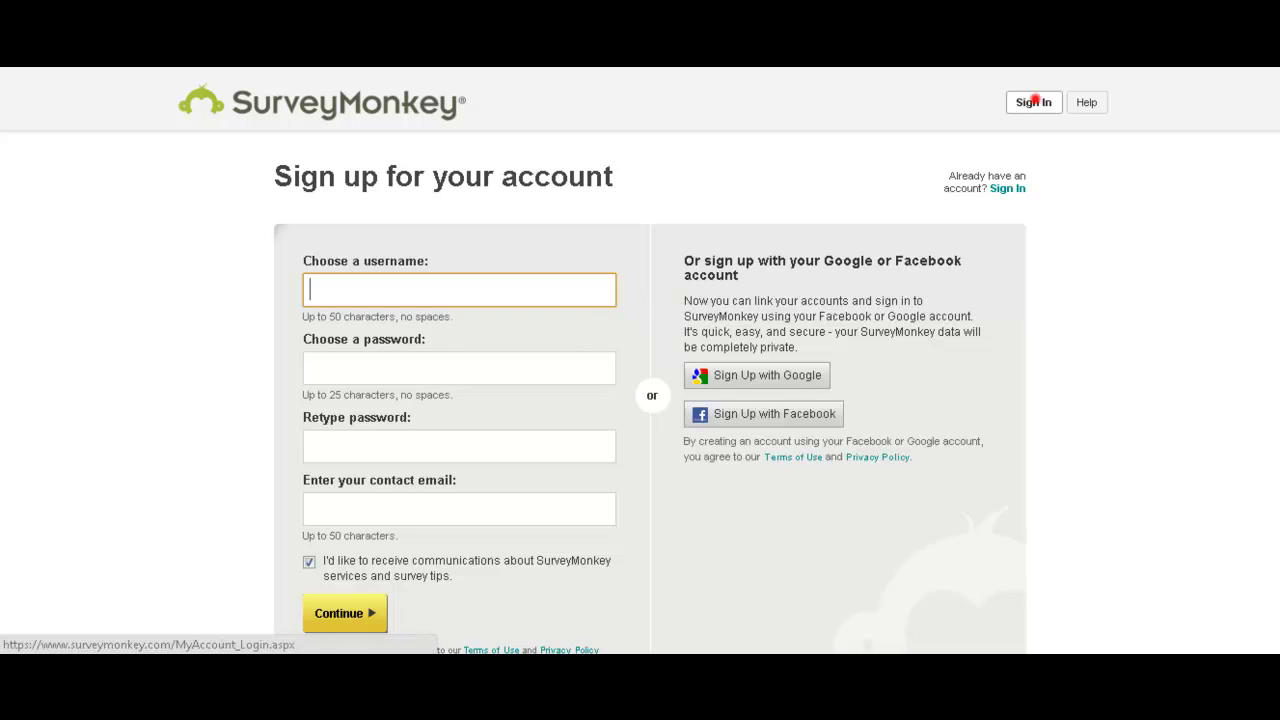
Sign in with the account username and password, with Remember me ticked.
{"action": "left_click", "coordinate": [1033, 102]}
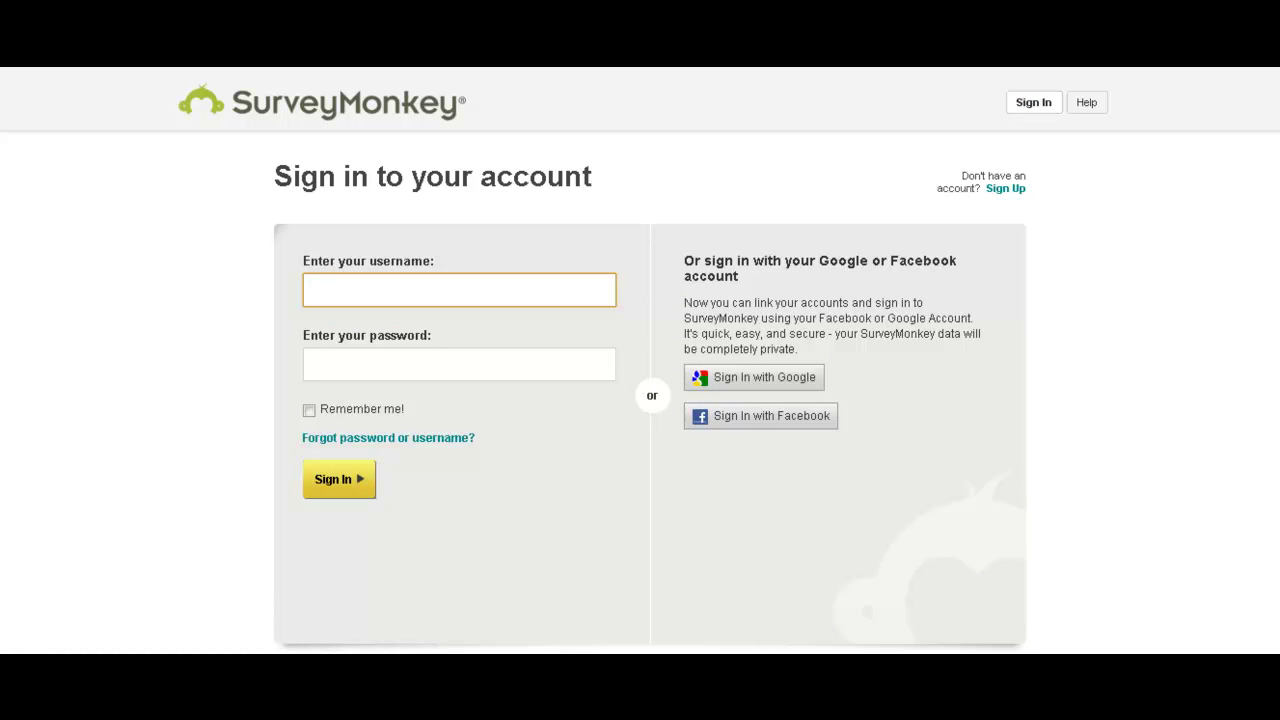
{"action": "type", "text": "wis"}
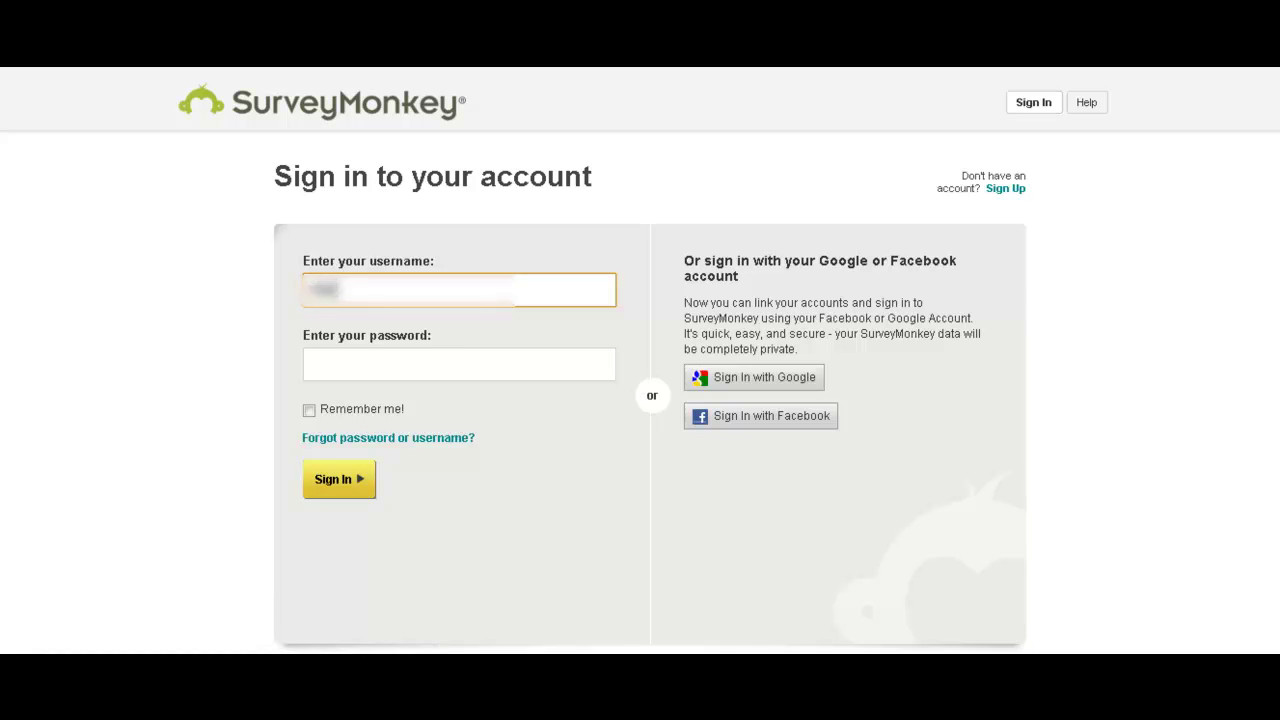
{"action": "type", "text": "account"}
{"action": "key", "text": "Tab"}
{"action": "type", "text": "p"}
{"action": "key", "text": "BackSpace"}
{"action": "type", "text": "••••••"}
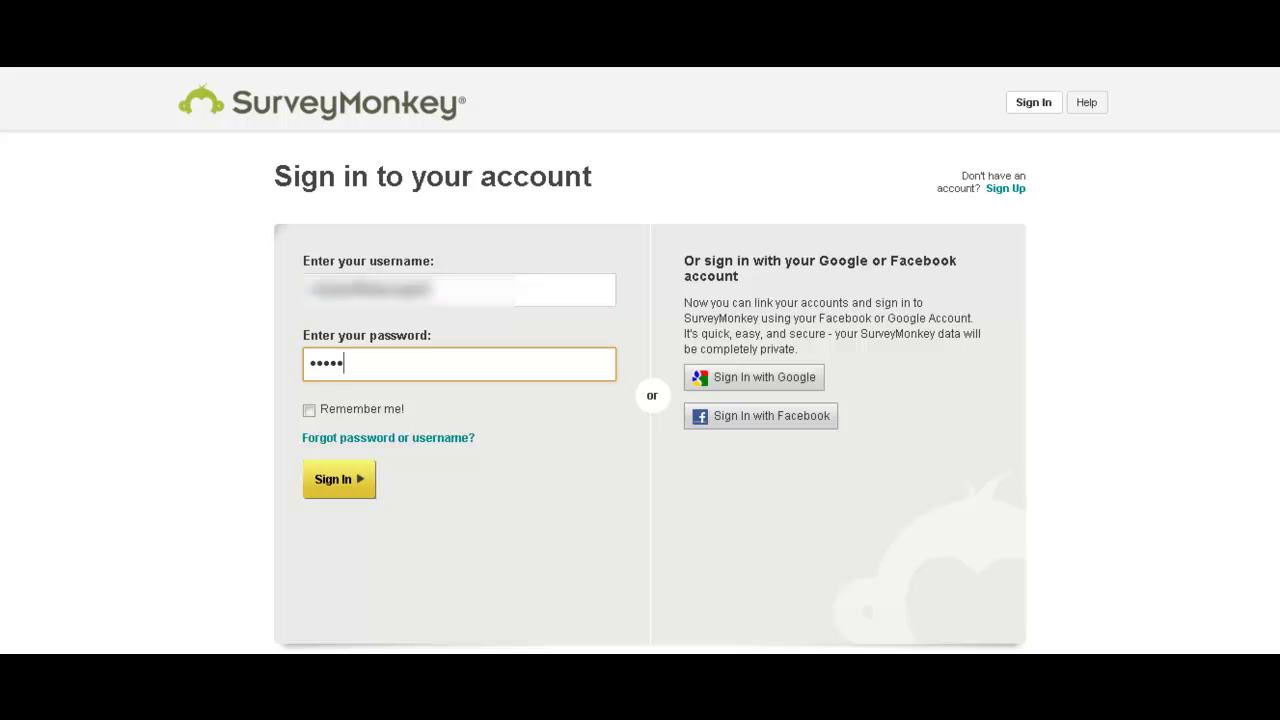
{"action": "type", "text": "•••••"}
{"action": "left_click", "coordinate": [309, 409]}
{"action": "left_click", "coordinate": [364, 497]}
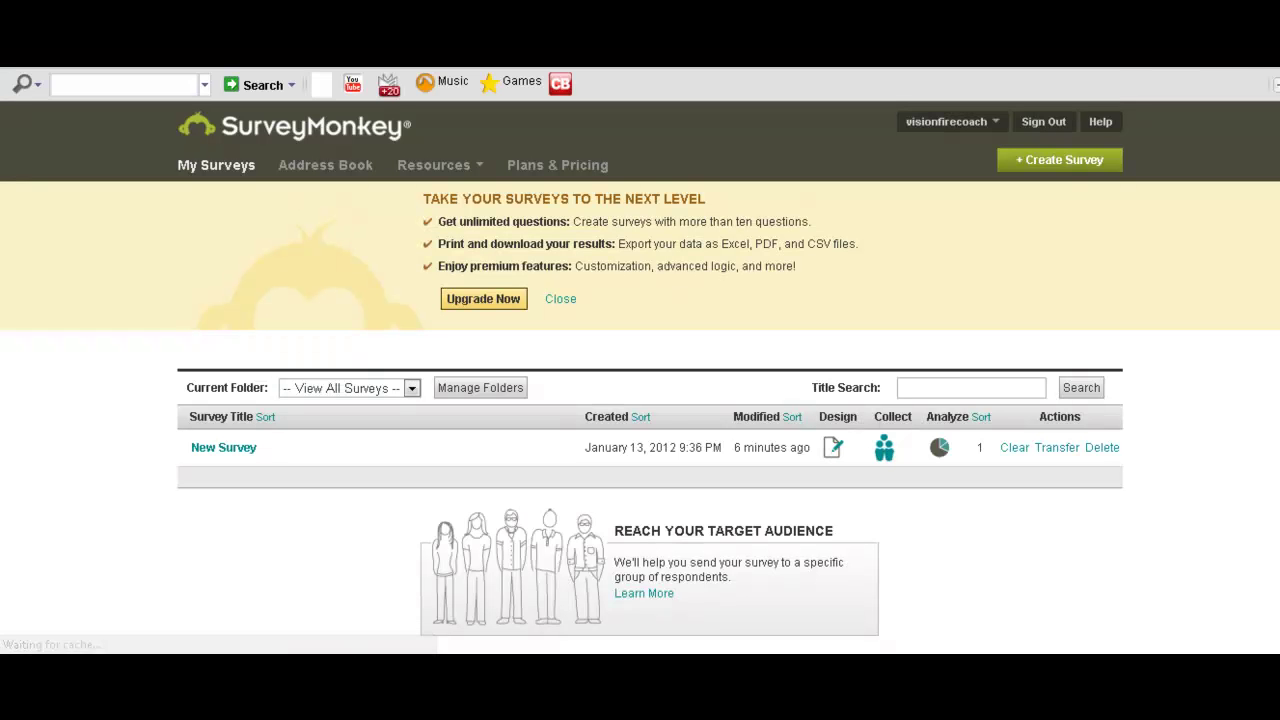
Bring the survey preview window forward and look over the Introduction Info questions.
{"action": "mouse_move", "coordinate": [230, 690]}
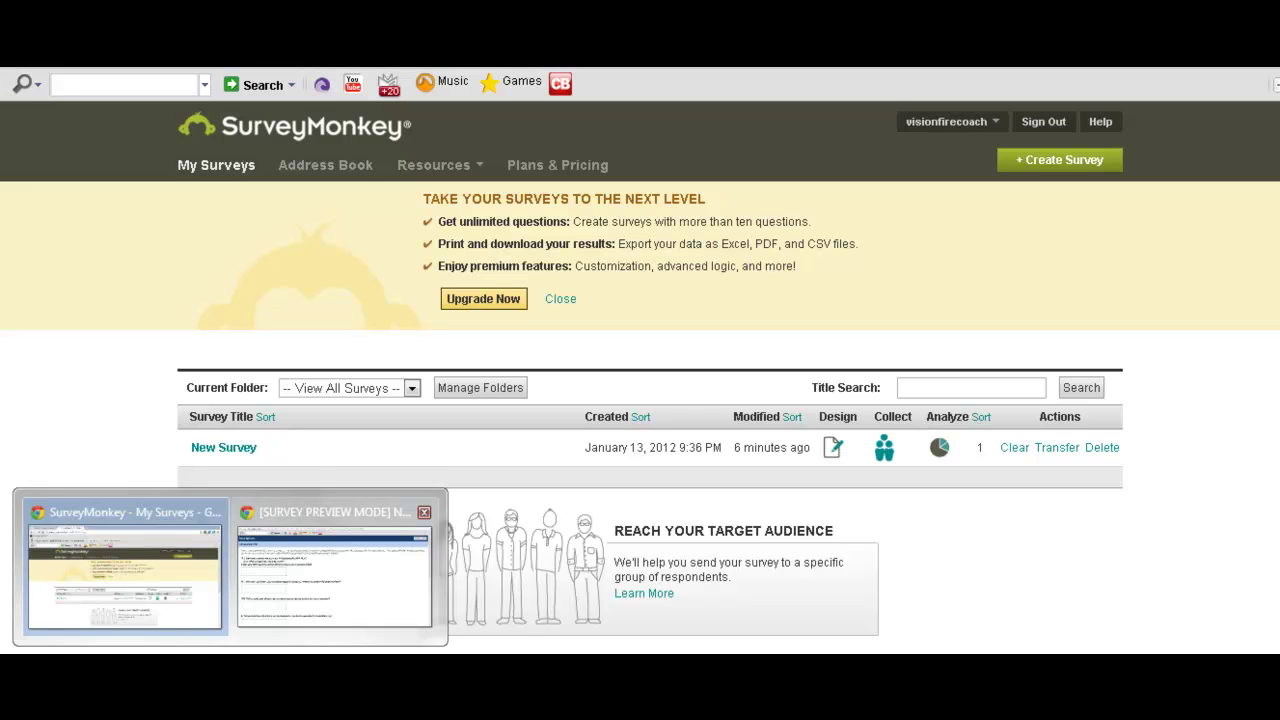
{"action": "left_click", "coordinate": [352, 560]}
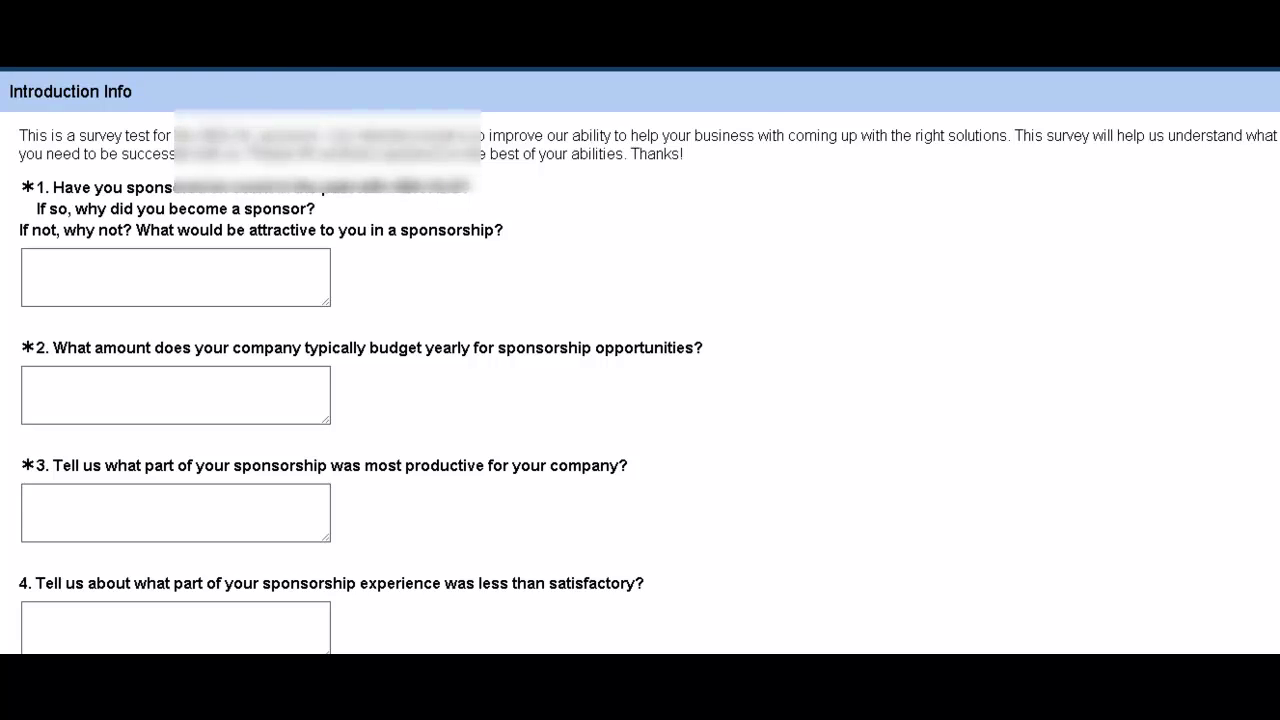
{"action": "scroll", "coordinate": [640, 360], "scroll_direction": "down", "scroll_amount": 7}
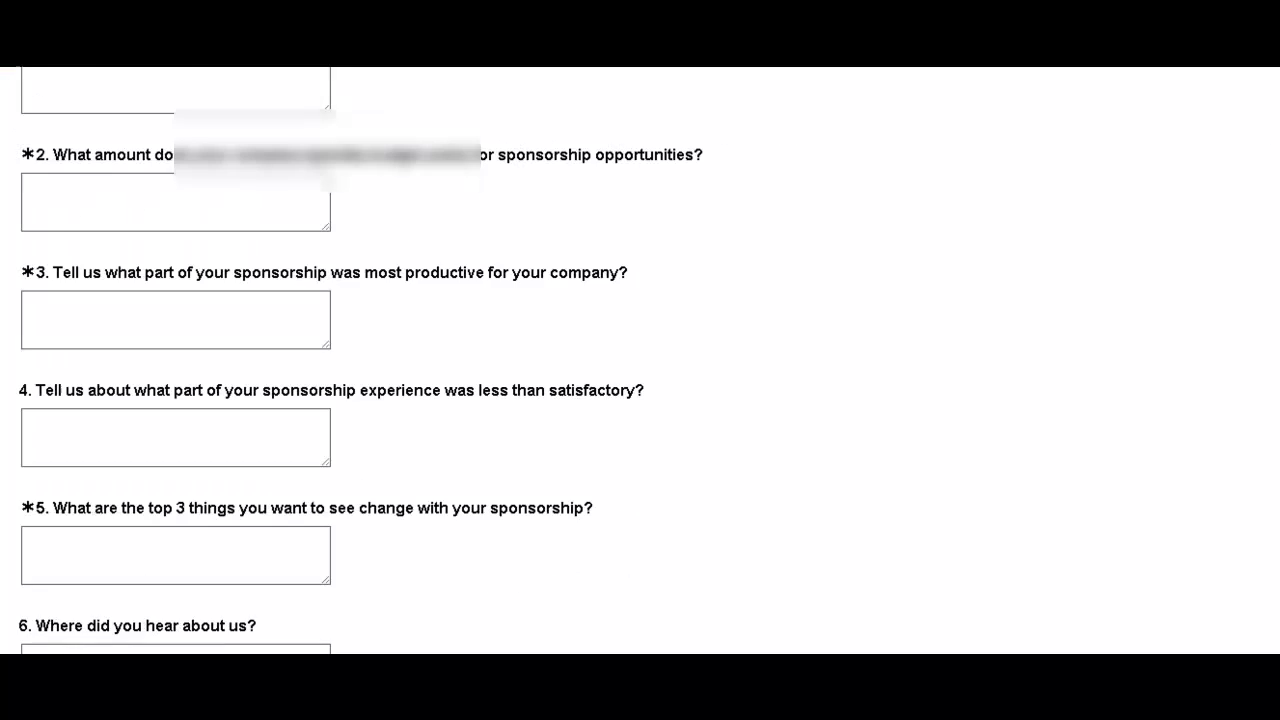
{"action": "scroll", "coordinate": [640, 360], "scroll_direction": "up", "scroll_amount": 4}
{"action": "scroll", "coordinate": [640, 360], "scroll_direction": "up", "scroll_amount": 3}
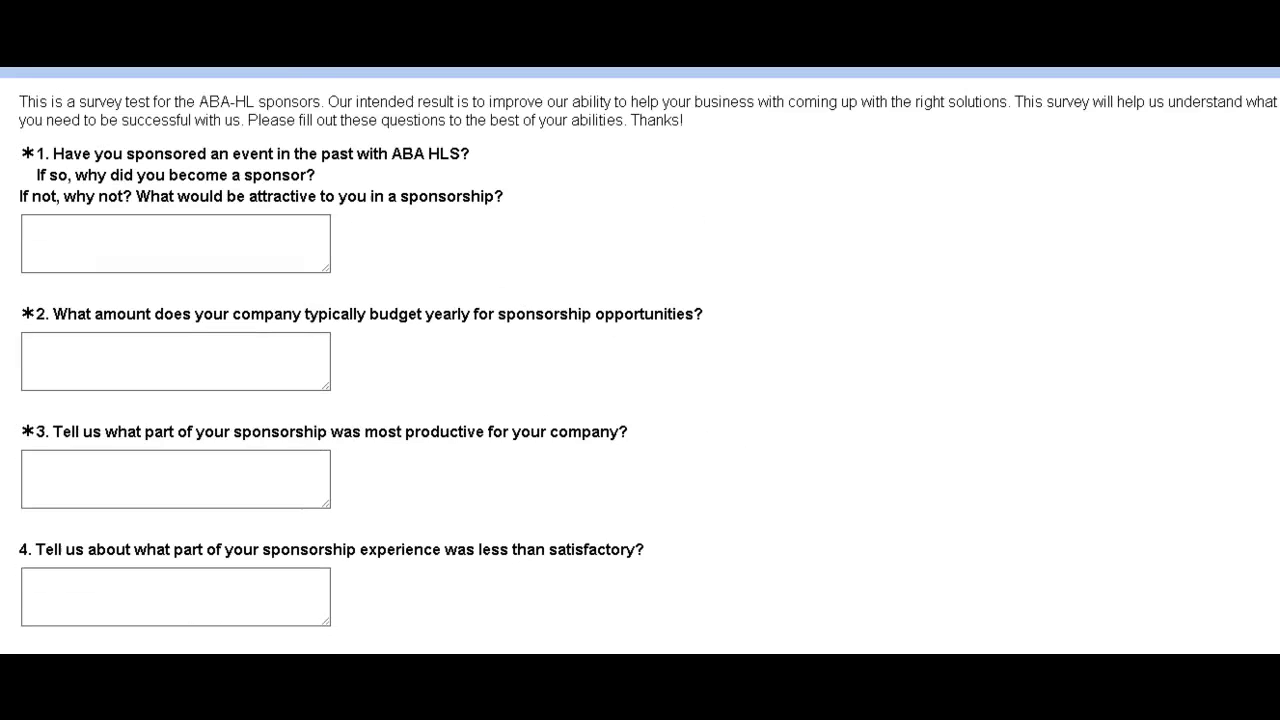
Answer questions 1–7 with 'ah!' and submit the page.
{"action": "left_click", "coordinate": [229, 270]}
{"action": "type", "text": "a"}
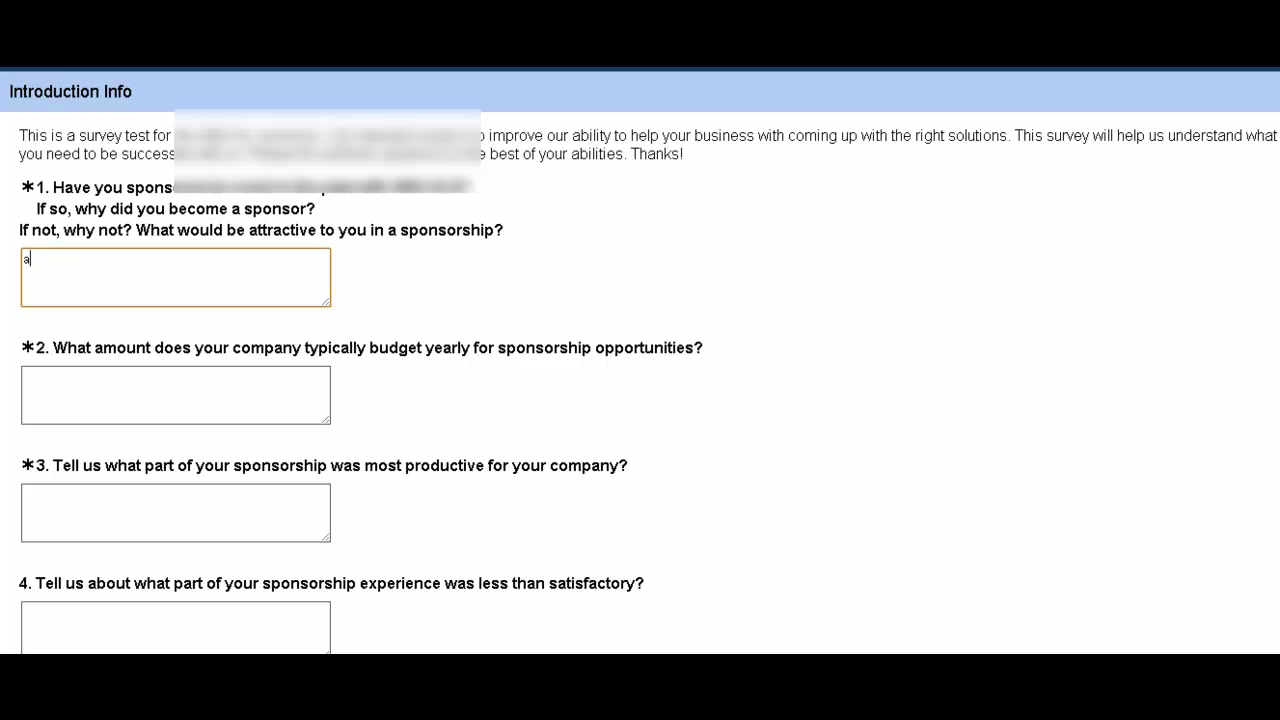
{"action": "type", "text": "hl"}
{"action": "key", "text": "ctrl+a"}
{"action": "key", "text": "Tab"}
{"action": "type", "text": "ah!"}
{"action": "key", "text": "Tab"}
{"action": "type", "text": "ah!"}
{"action": "key", "text": "Tab"}
{"action": "type", "text": "ah!"}
{"action": "key", "text": "Tab"}
{"action": "type", "text": "ah!"}
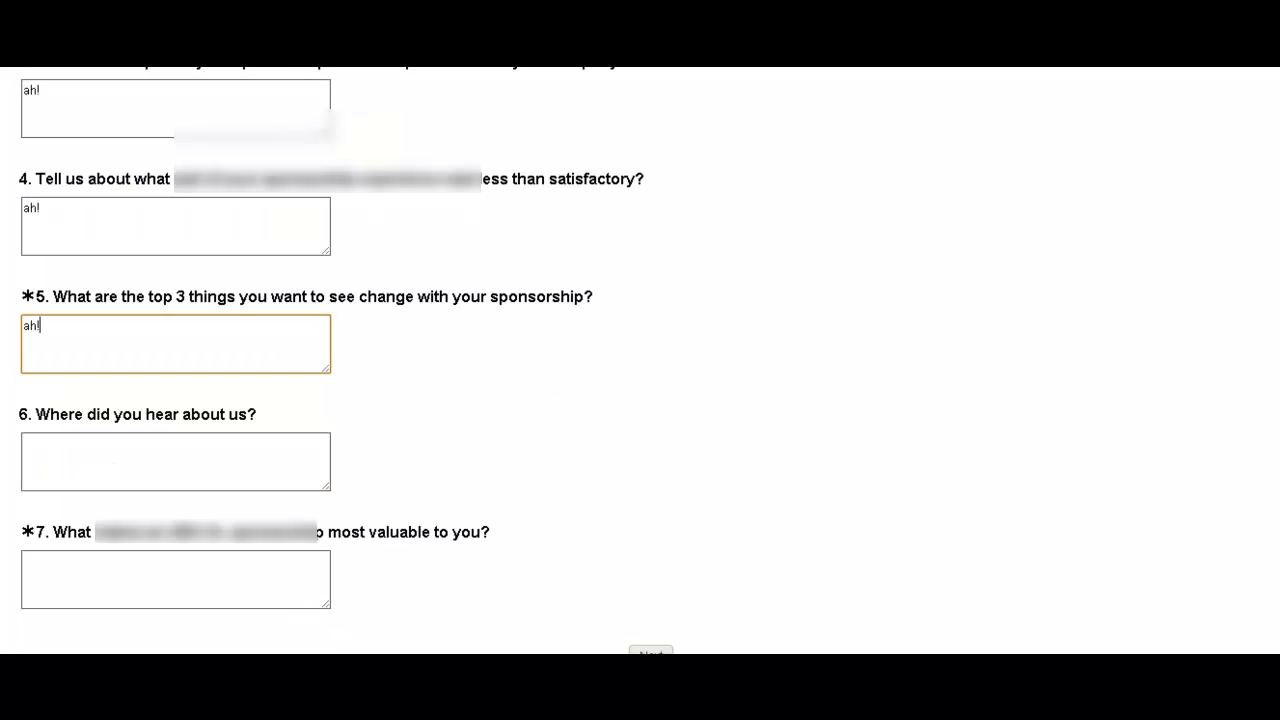
{"action": "key", "text": "Tab"}
{"action": "type", "text": "ah!"}
{"action": "key", "text": "Tab"}
{"action": "type", "text": "ah!"}
{"action": "key", "text": "Tab"}
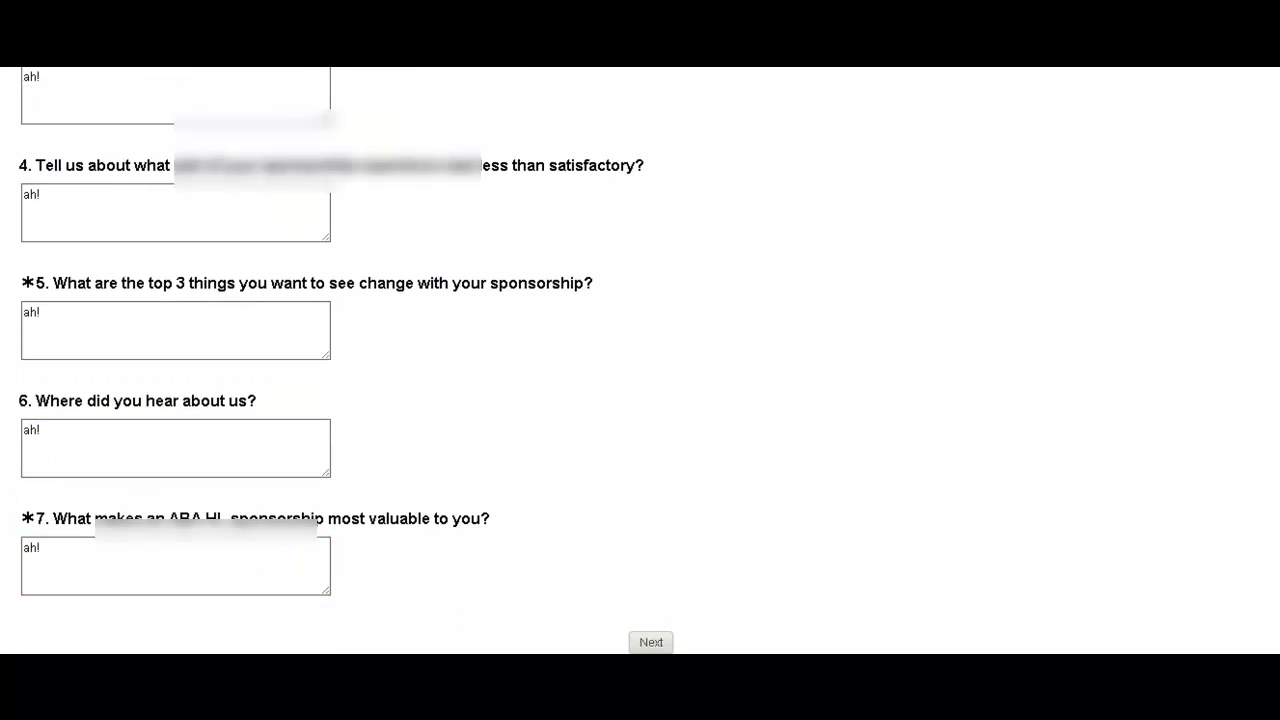
{"action": "left_click", "coordinate": [651, 642]}
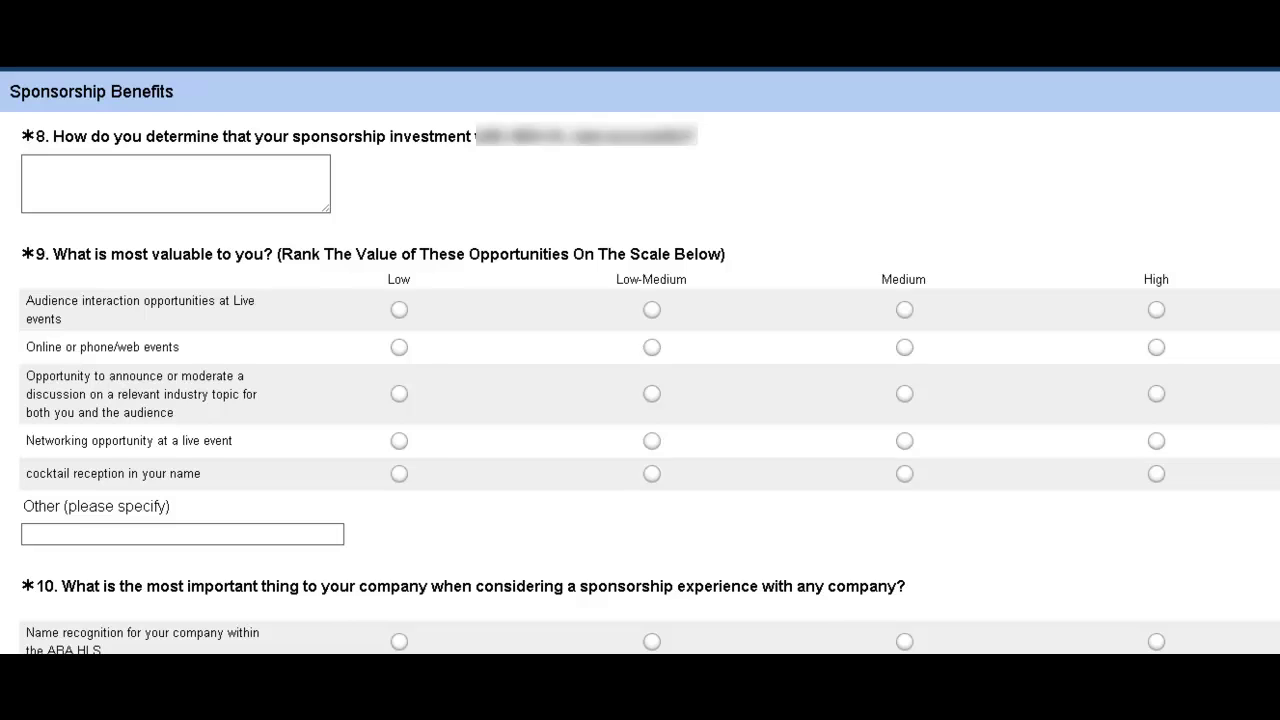
Answer question 8 with 'ah!'.
{"action": "scroll", "coordinate": [640, 360], "scroll_direction": "down", "scroll_amount": 5}
{"action": "scroll", "coordinate": [640, 360], "scroll_direction": "up", "scroll_amount": 2}
{"action": "scroll", "coordinate": [640, 360], "scroll_direction": "up", "scroll_amount": 3}
{"action": "left_click", "coordinate": [106, 170]}
{"action": "scroll", "coordinate": [640, 360], "scroll_direction": "down", "scroll_amount": 5}
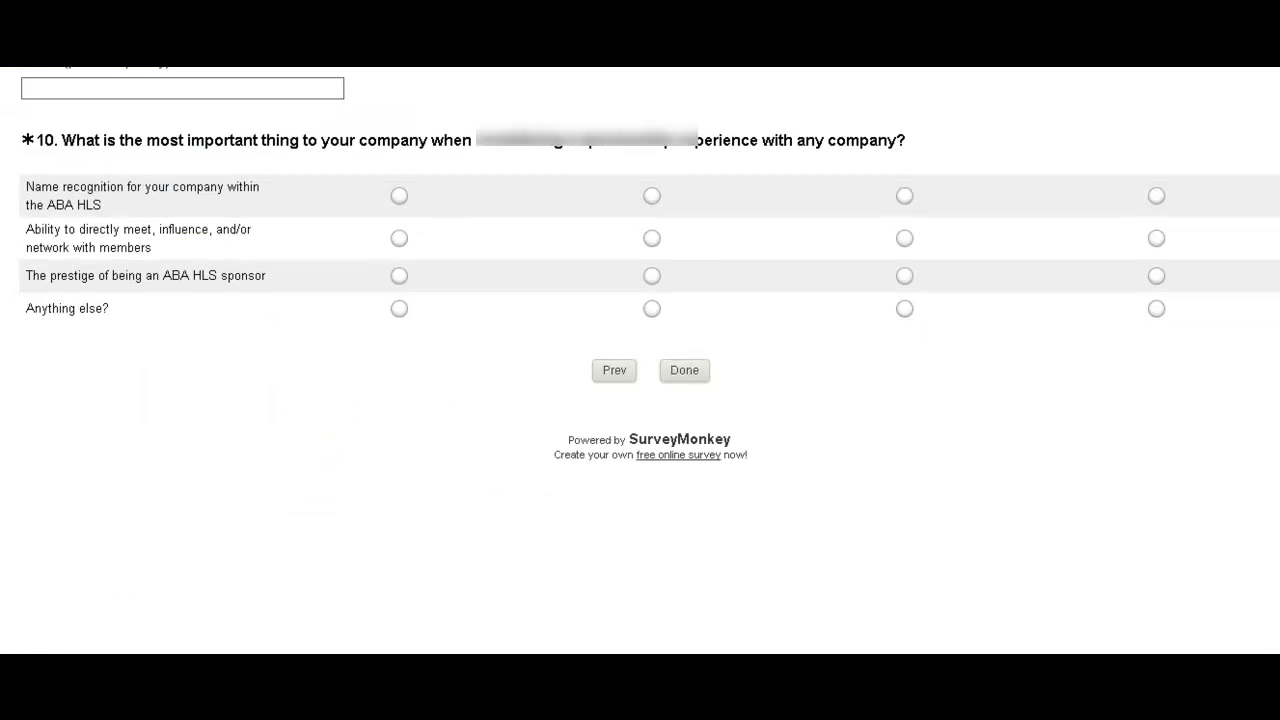
{"action": "scroll", "coordinate": [640, 360], "scroll_direction": "up", "scroll_amount": 5}
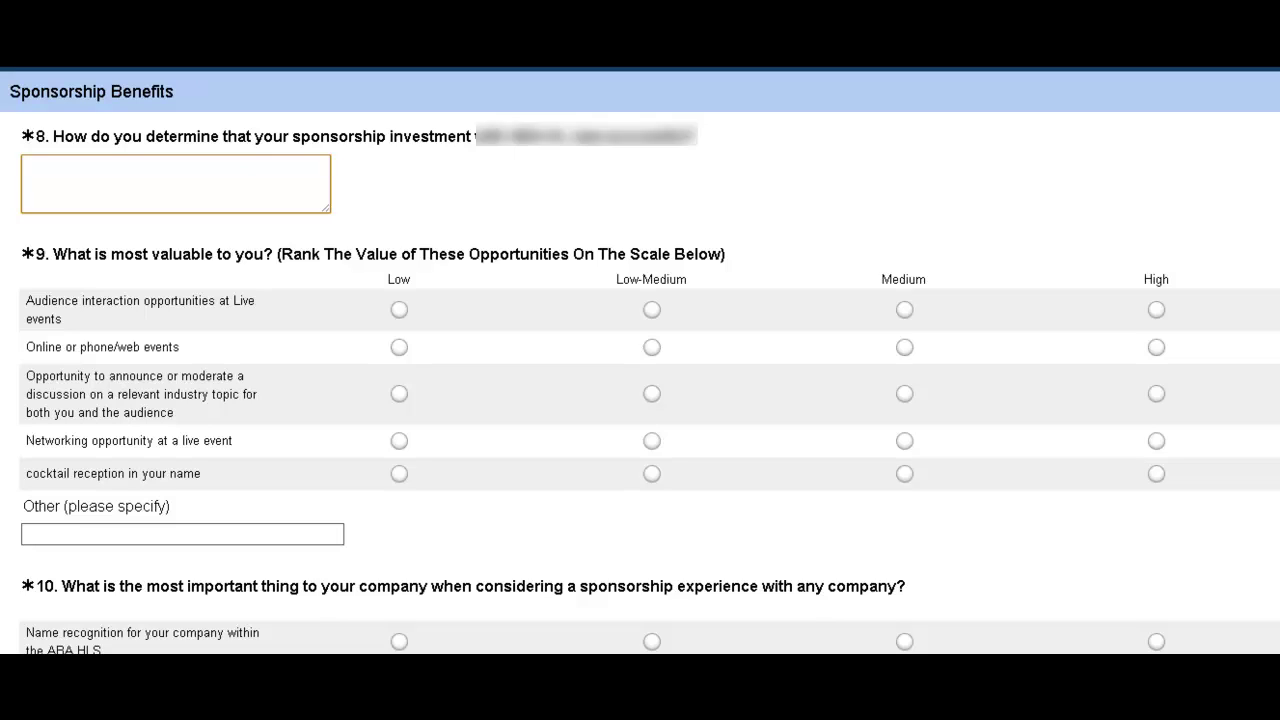
{"action": "left_click", "coordinate": [248, 183]}
{"action": "type", "text": "ah"}
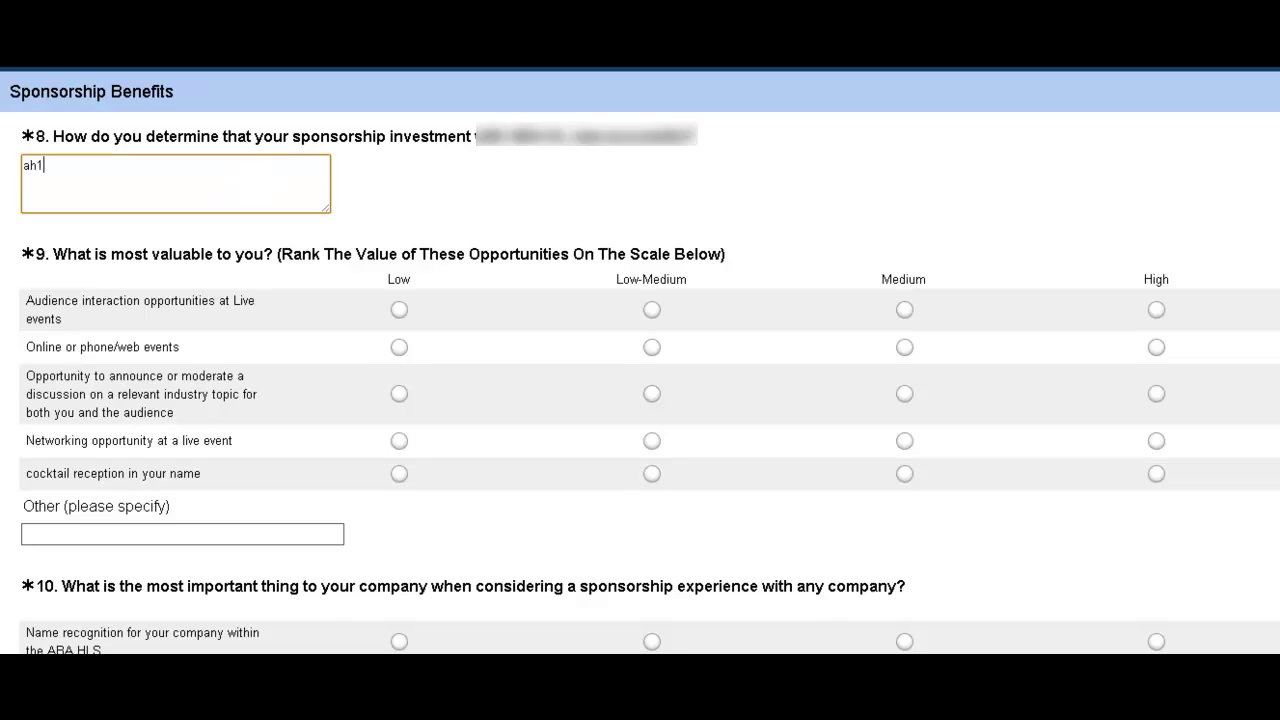
{"action": "type", "text": "!"}
Rate the Q9 rows High, Low-Medium, Medium, High, High and enter 'Value' as Other.
{"action": "left_click", "coordinate": [1156, 309]}
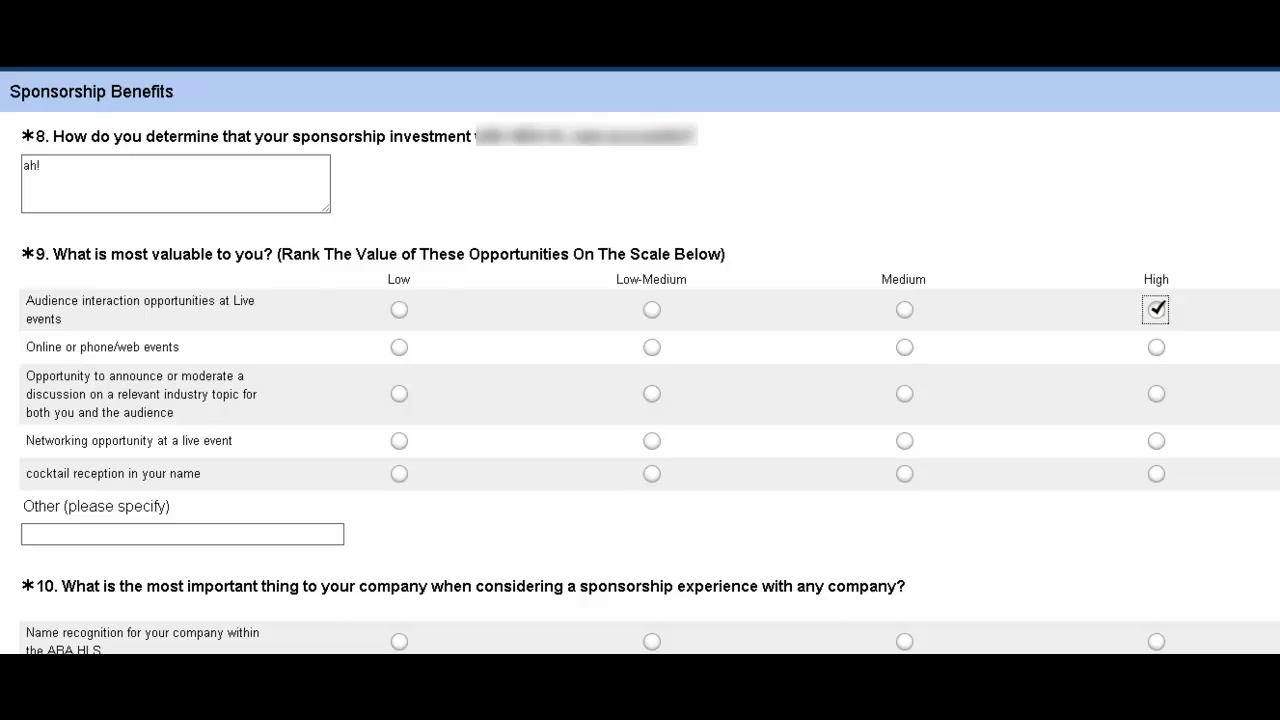
{"action": "left_click", "coordinate": [652, 347]}
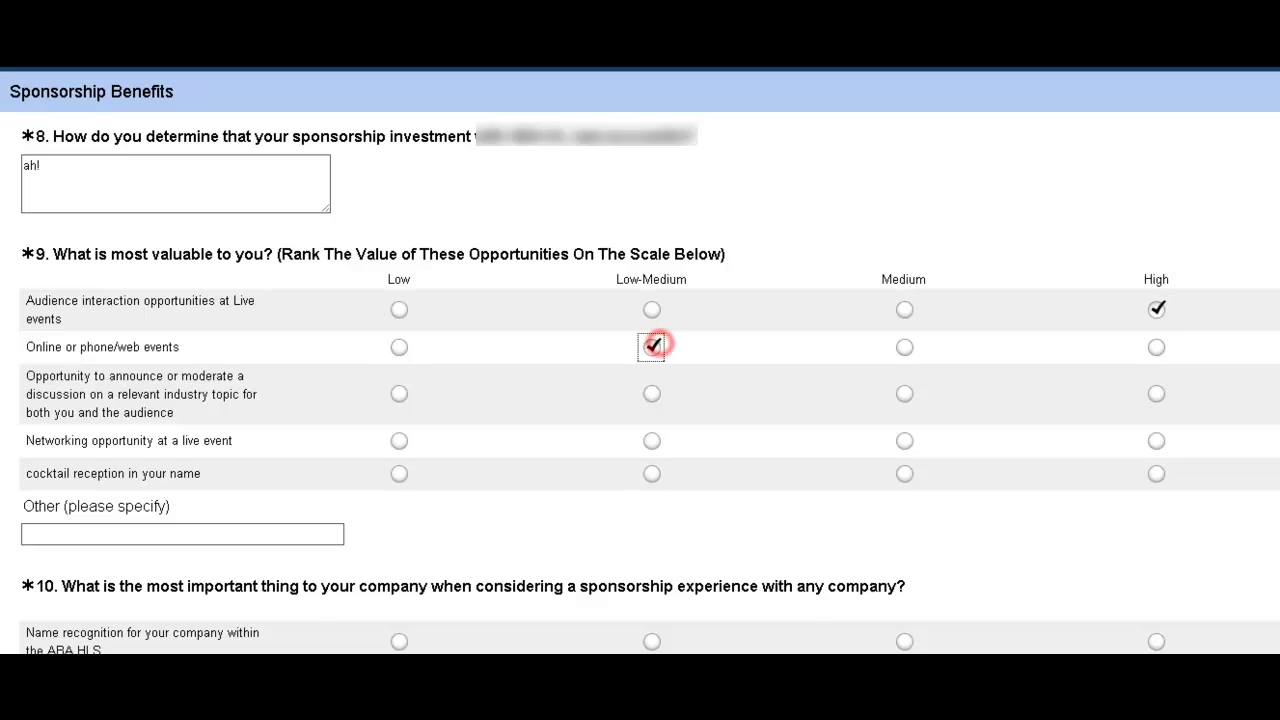
{"action": "left_click", "coordinate": [904, 393]}
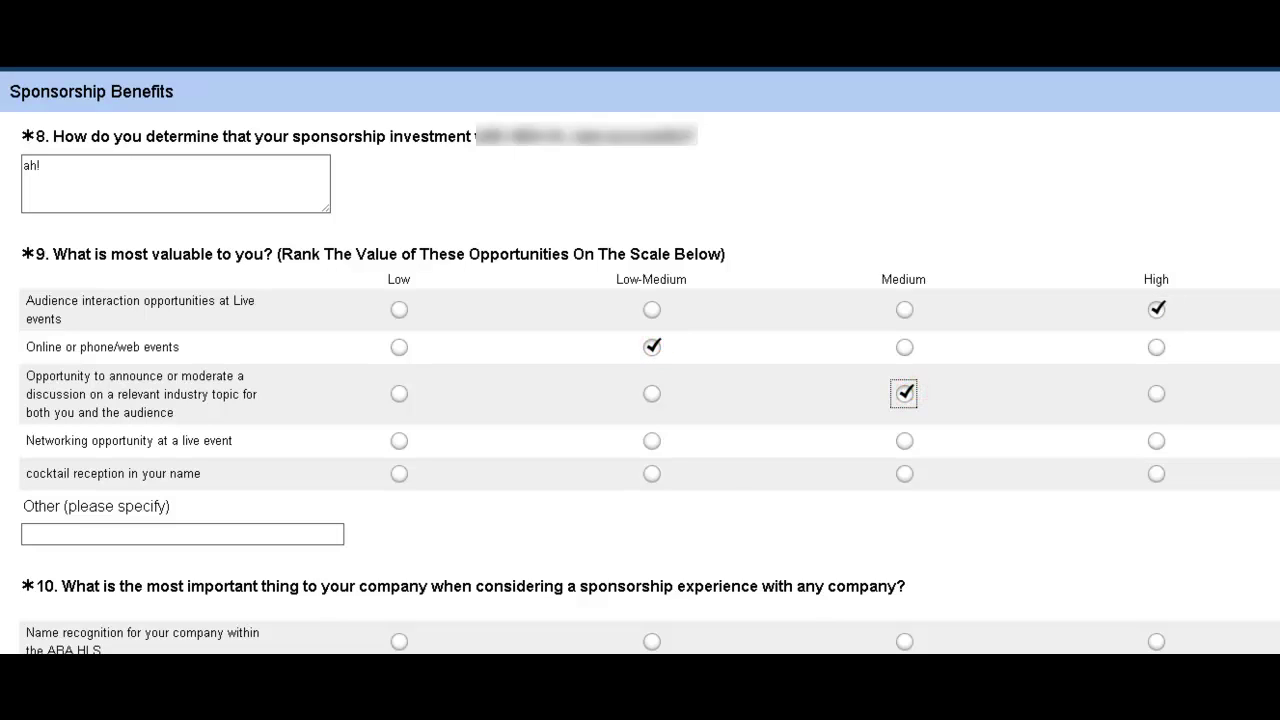
{"action": "left_click", "coordinate": [1156, 440]}
{"action": "left_click", "coordinate": [1158, 474]}
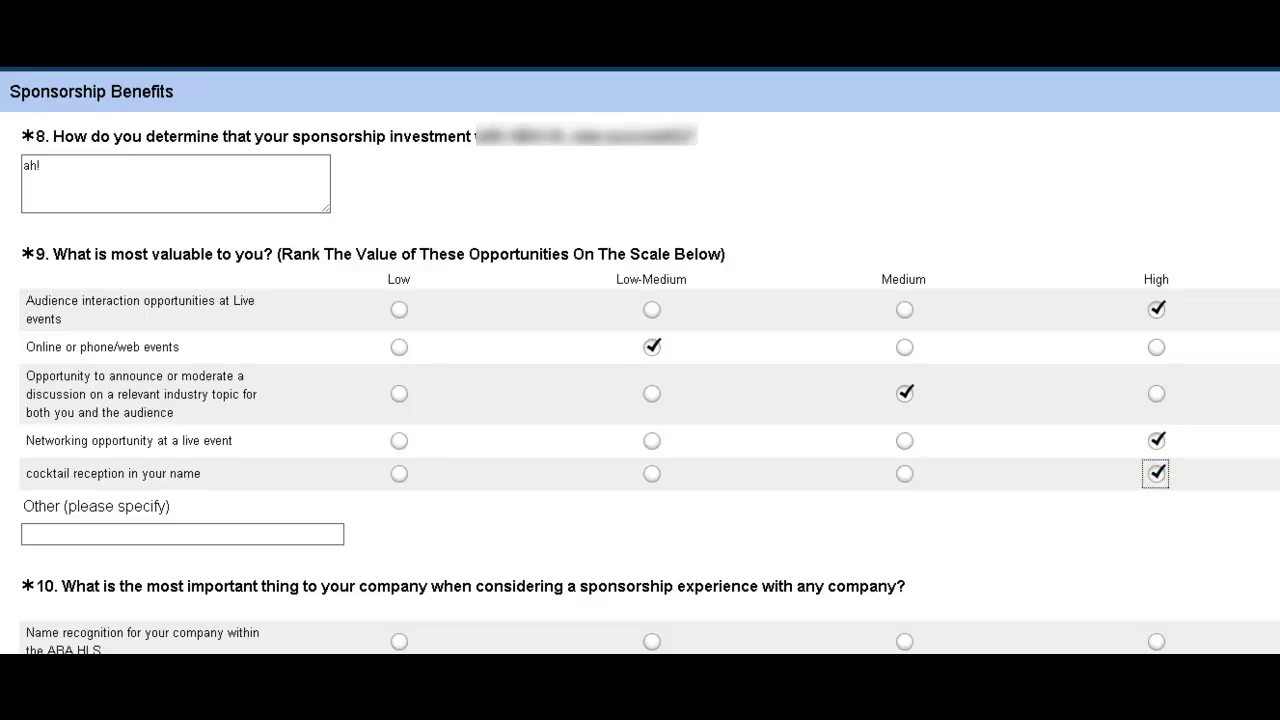
{"action": "scroll", "coordinate": [1158, 474], "scroll_direction": "down", "scroll_amount": 2}
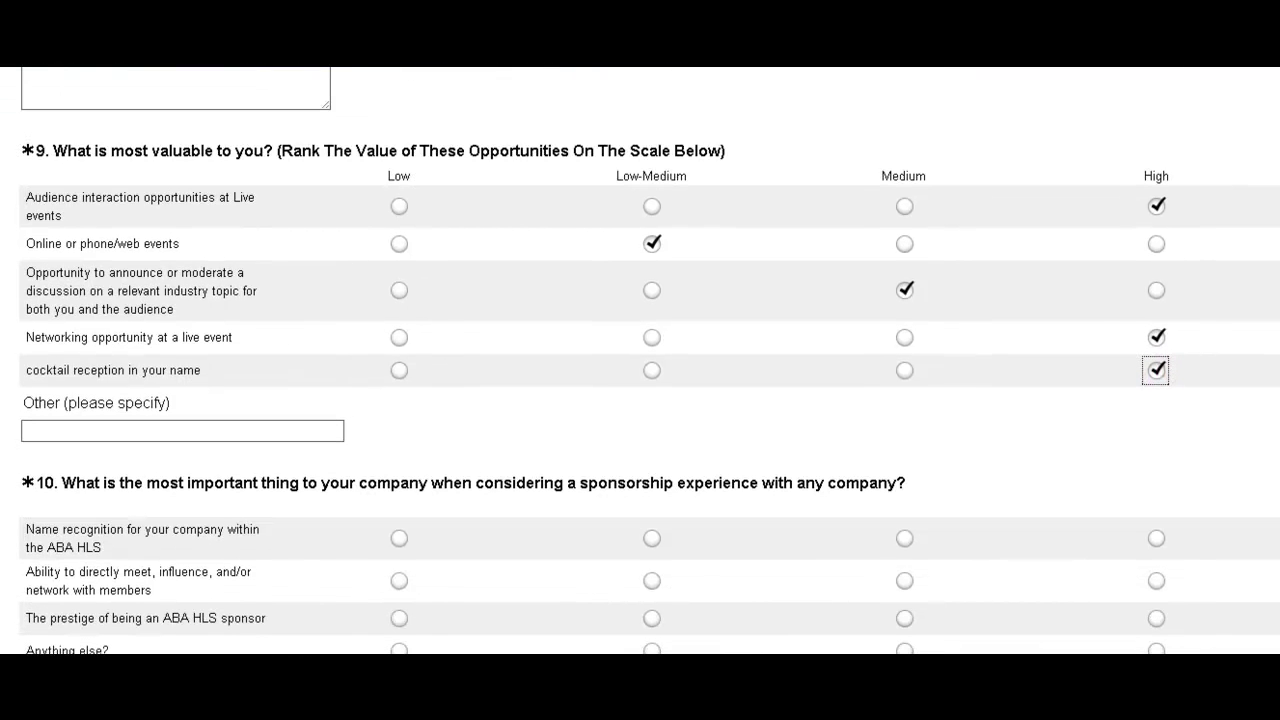
{"action": "scroll", "coordinate": [640, 360], "scroll_direction": "down", "scroll_amount": 4}
{"action": "key", "text": "Tab"}
{"action": "type", "text": "Value"}
{"action": "key", "text": "Tab"}
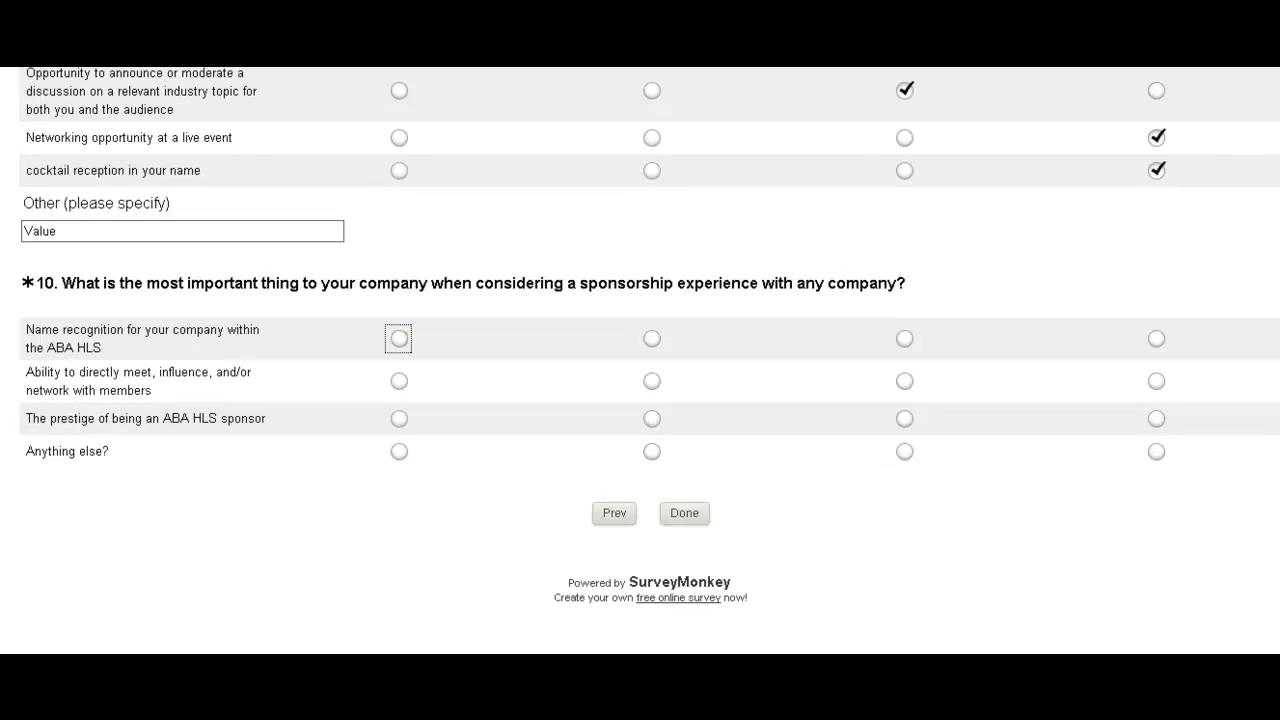
Rate the four Q10 rows in columns one through four and submit the response.
{"action": "key", "text": "space"}
{"action": "left_click", "coordinate": [652, 381]}
{"action": "left_click", "coordinate": [904, 418]}
{"action": "left_click", "coordinate": [1156, 451]}
{"action": "left_click", "coordinate": [684, 513]}
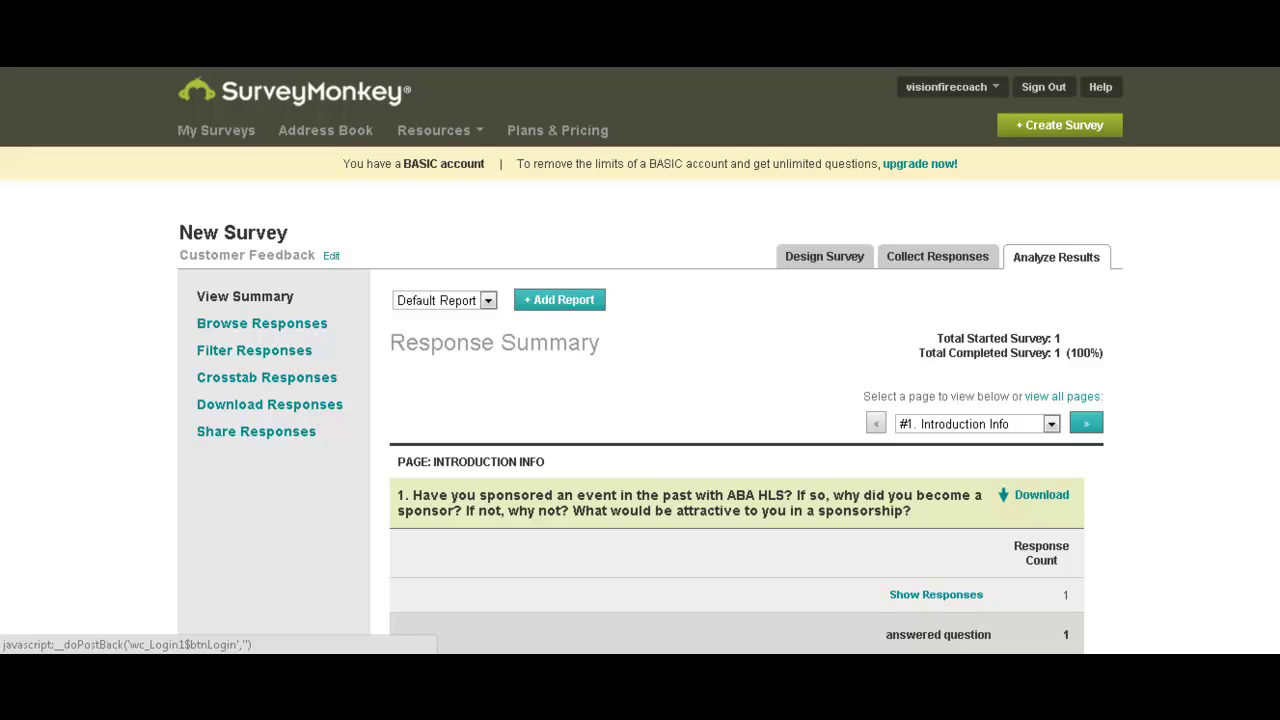
{"action": "scroll", "coordinate": [640, 400], "scroll_direction": "down", "scroll_amount": 3}
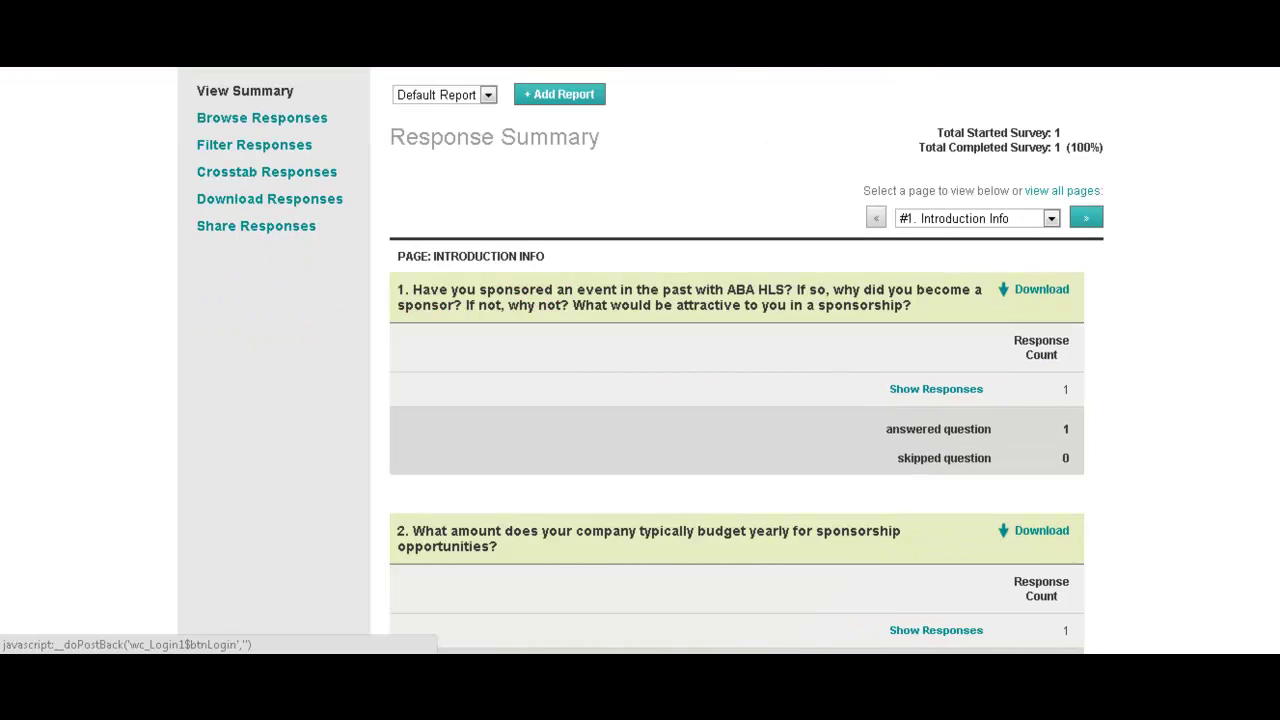
{"action": "scroll", "coordinate": [736, 360], "scroll_direction": "down", "scroll_amount": 3}
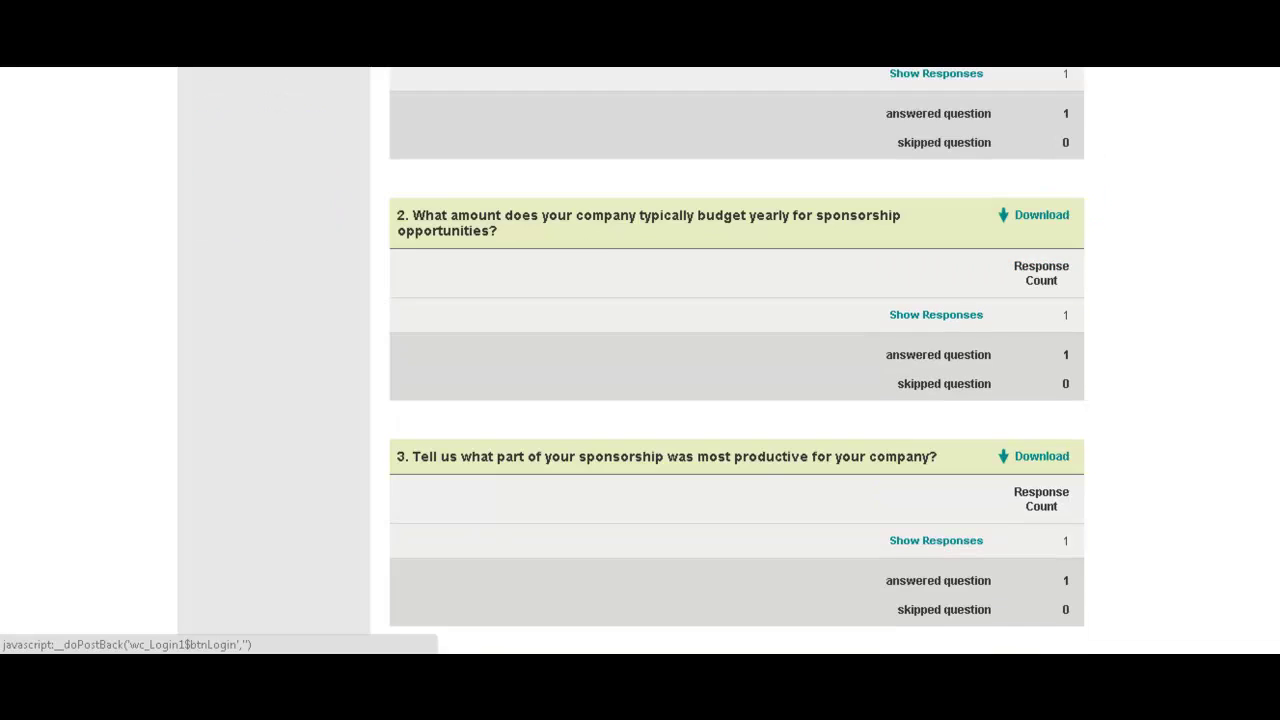
{"action": "scroll", "coordinate": [736, 360], "scroll_direction": "down", "scroll_amount": 14}
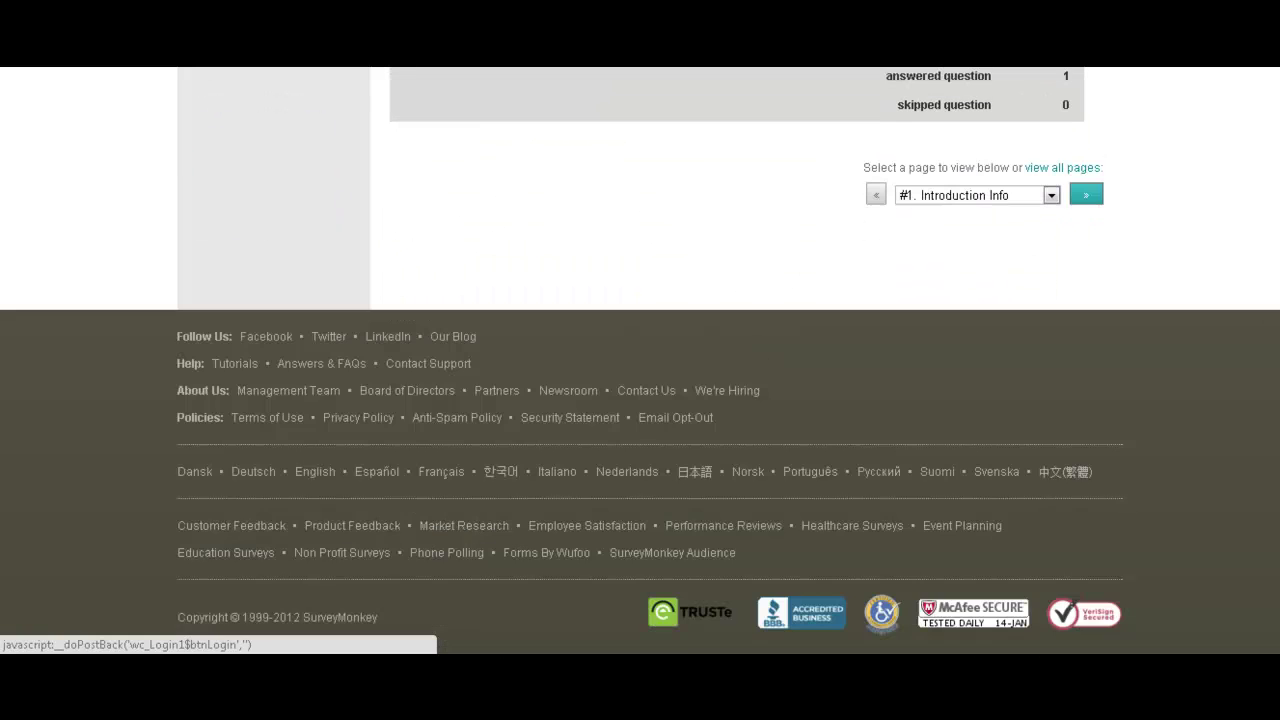
{"action": "scroll", "coordinate": [736, 360], "scroll_direction": "up", "scroll_amount": 20}
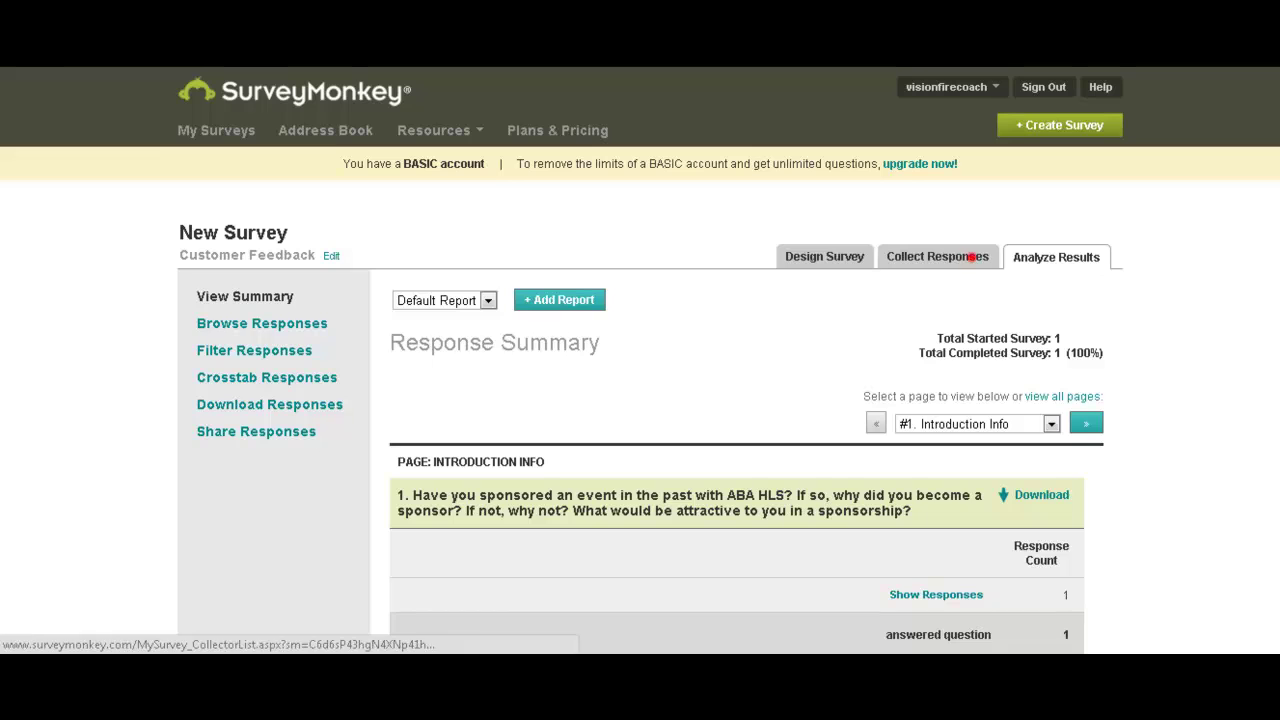
Leave the Response Summary through Collect Responses and return to My Surveys.
{"action": "left_click", "coordinate": [970, 255]}
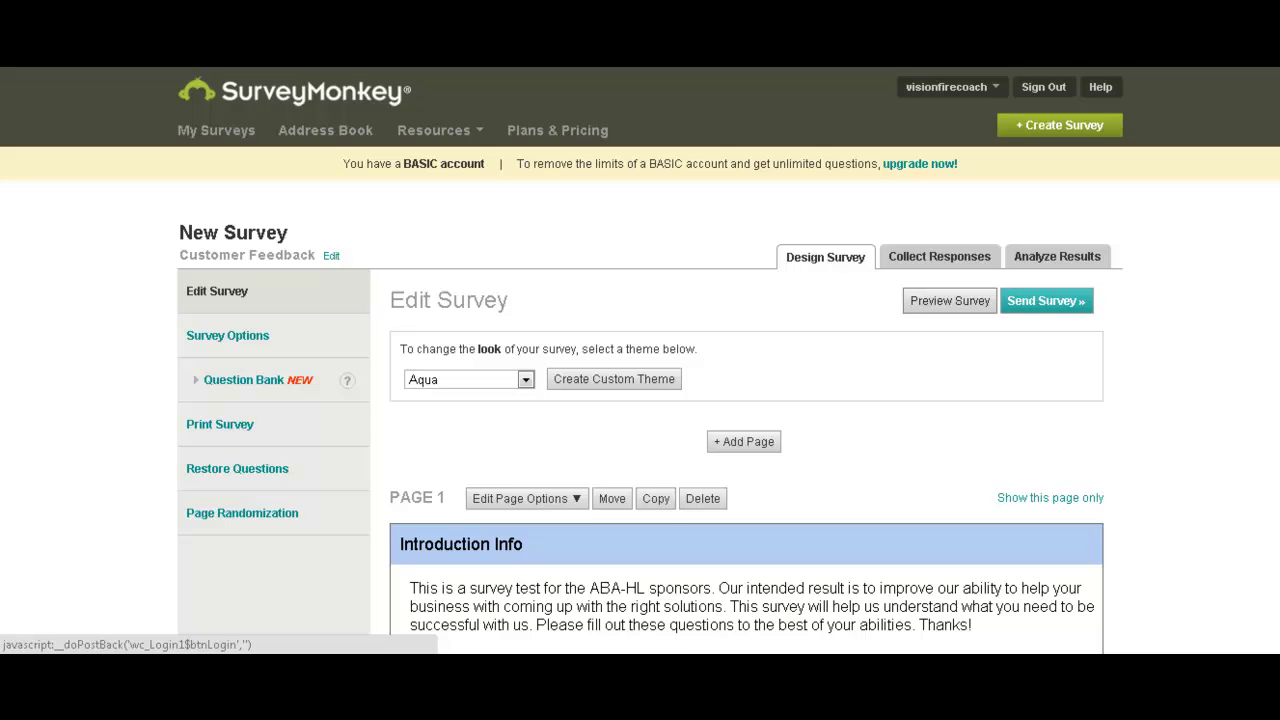
{"action": "scroll", "coordinate": [640, 400], "scroll_direction": "down", "scroll_amount": 3}
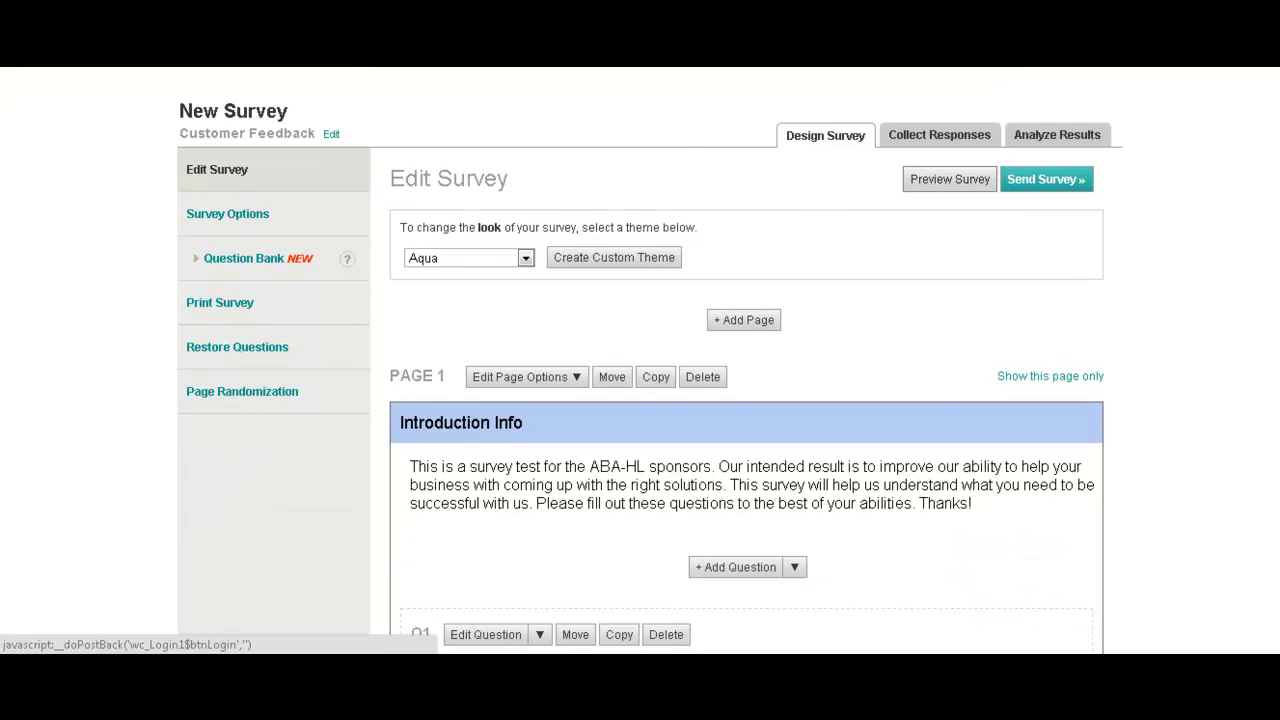
{"action": "scroll", "coordinate": [640, 400], "scroll_direction": "down", "scroll_amount": 2}
{"action": "scroll", "coordinate": [640, 400], "scroll_direction": "up", "scroll_amount": 4}
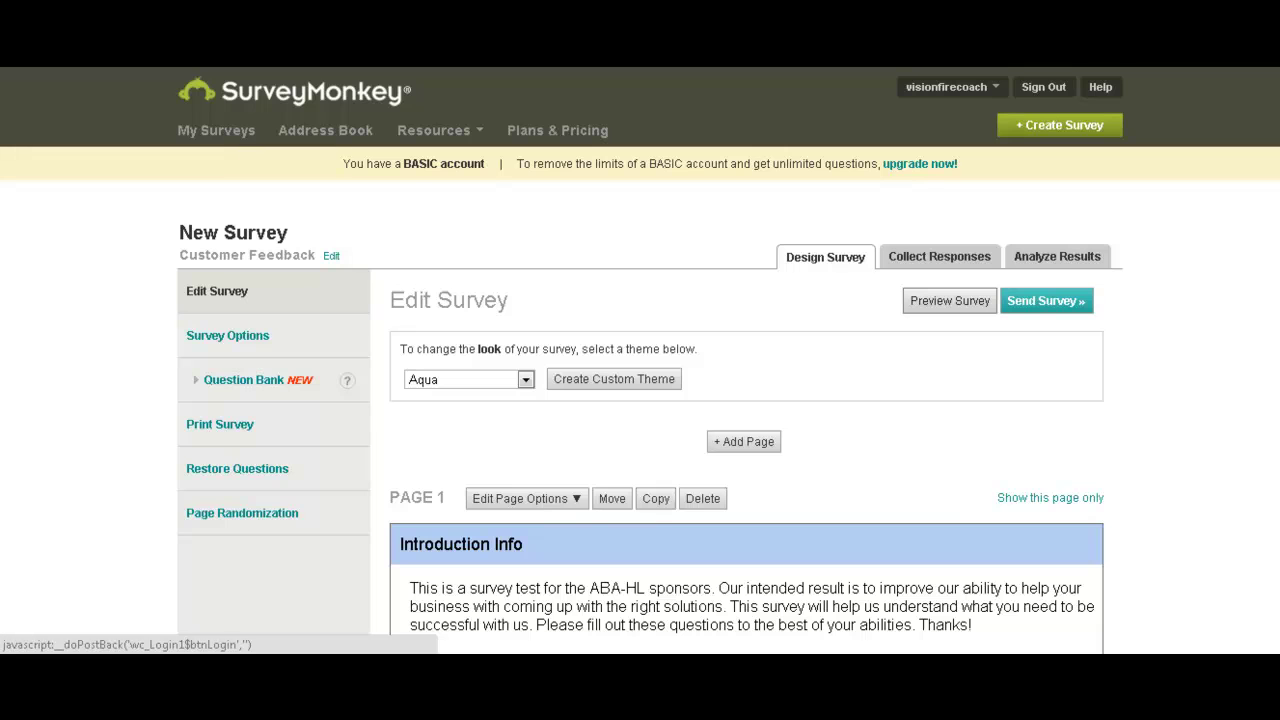
{"action": "left_click", "coordinate": [216, 130]}
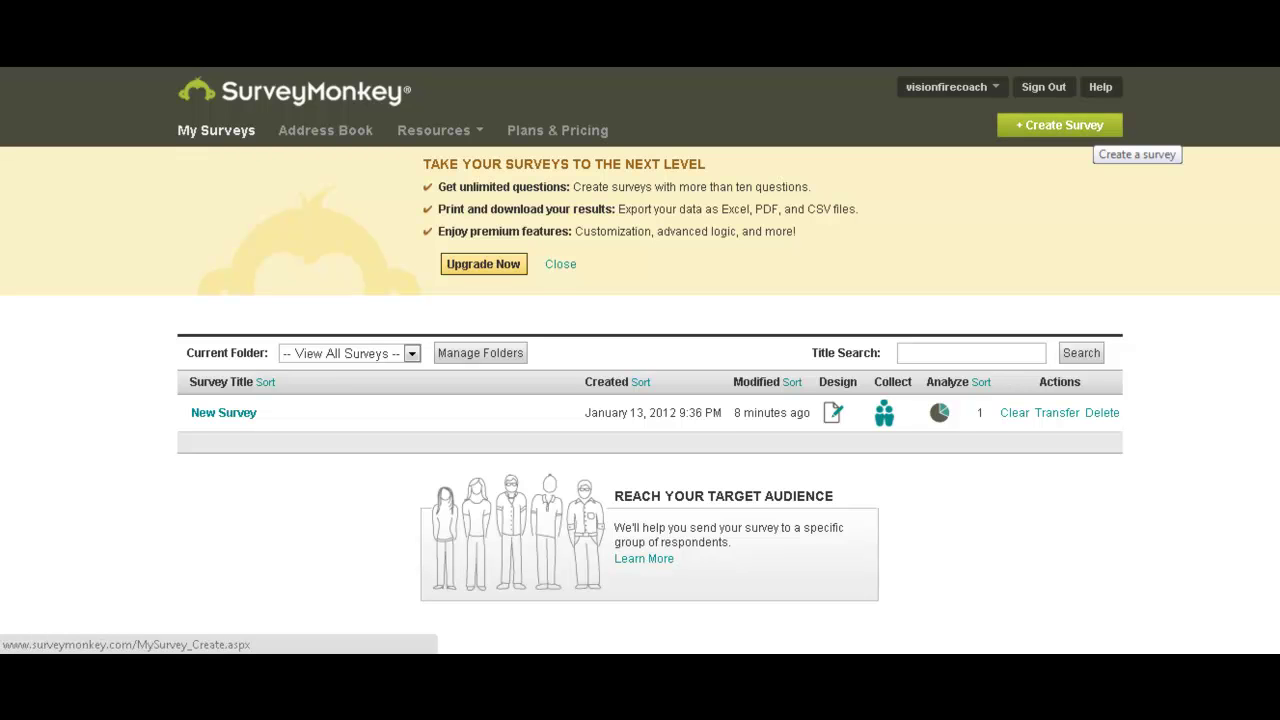
Start a new survey titled 'The Coolest Survey Ever!' in the Customer Feedback category.
{"action": "left_click", "coordinate": [1086, 124]}
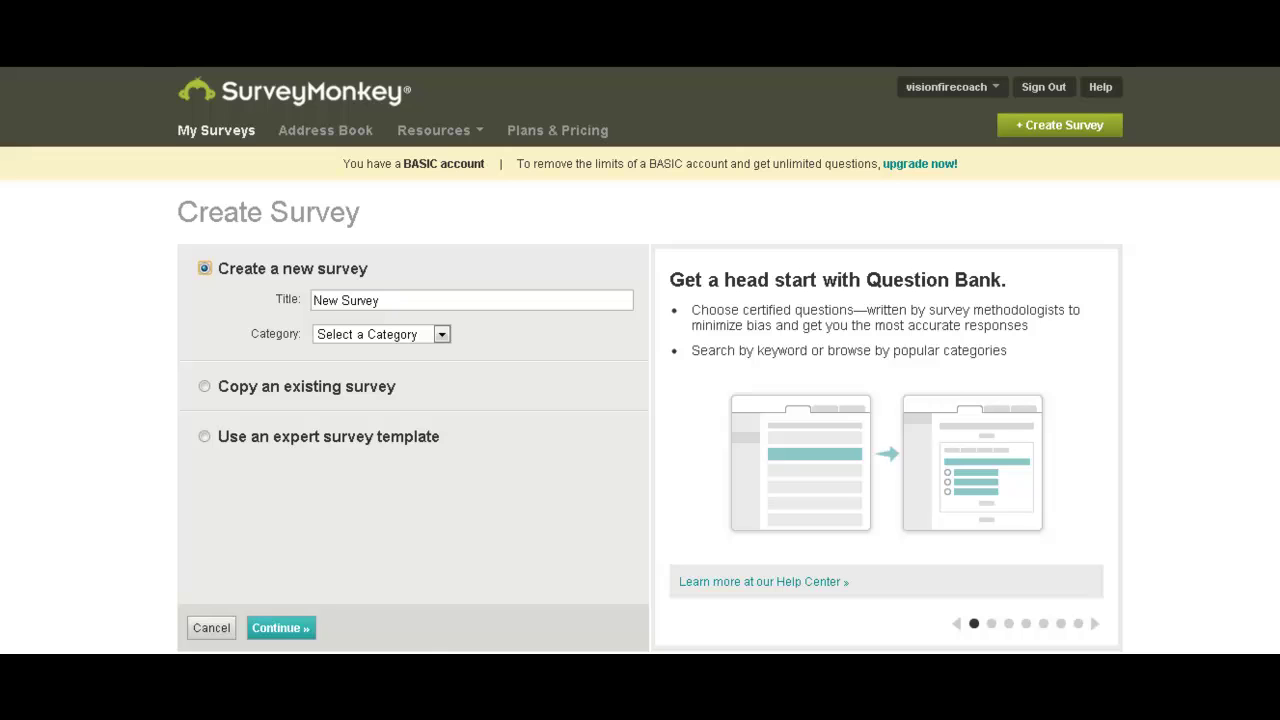
{"action": "left_click", "coordinate": [392, 298]}
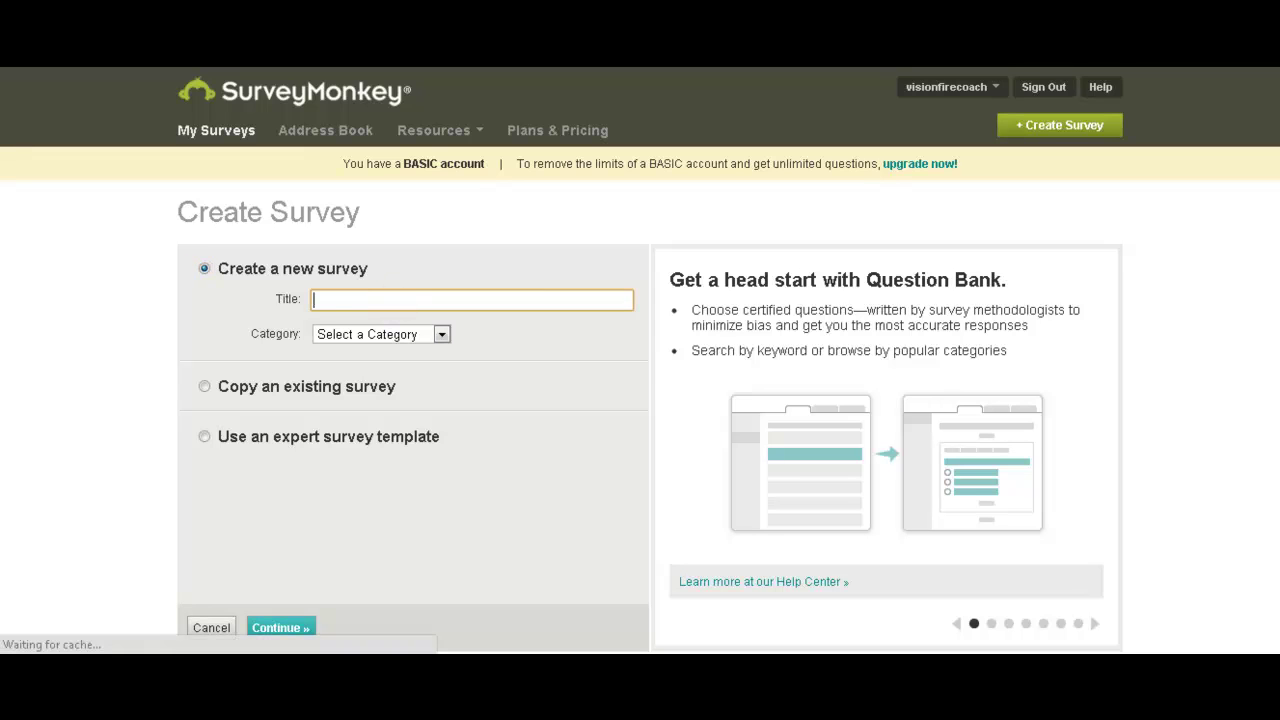
{"action": "type", "text": "The Co"}
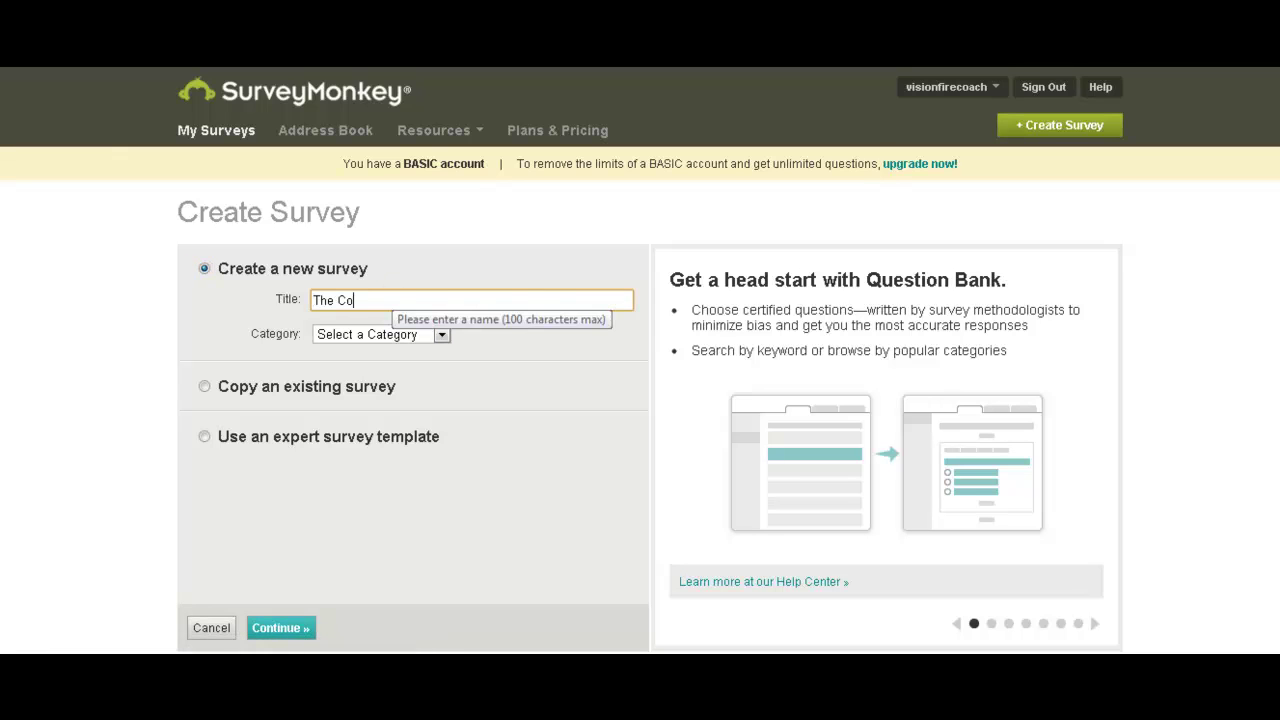
{"action": "type", "text": "olest Survey Ever!"}
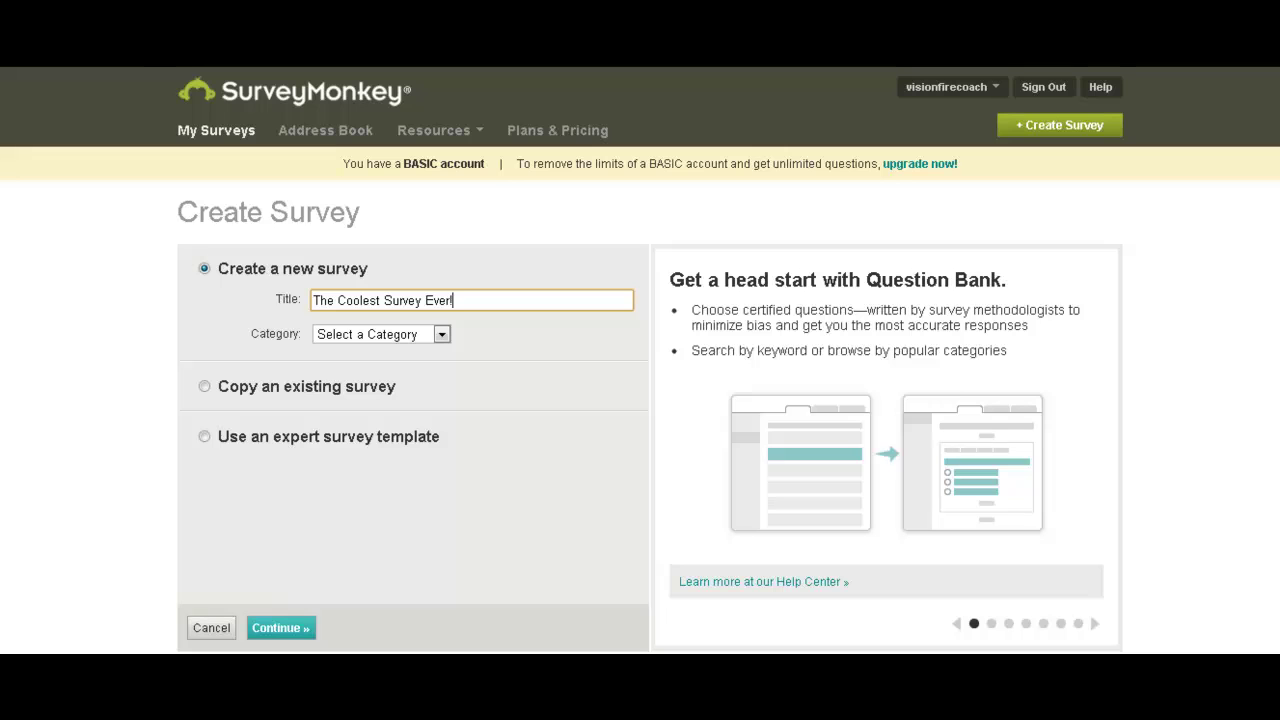
{"action": "left_click", "coordinate": [441, 334]}
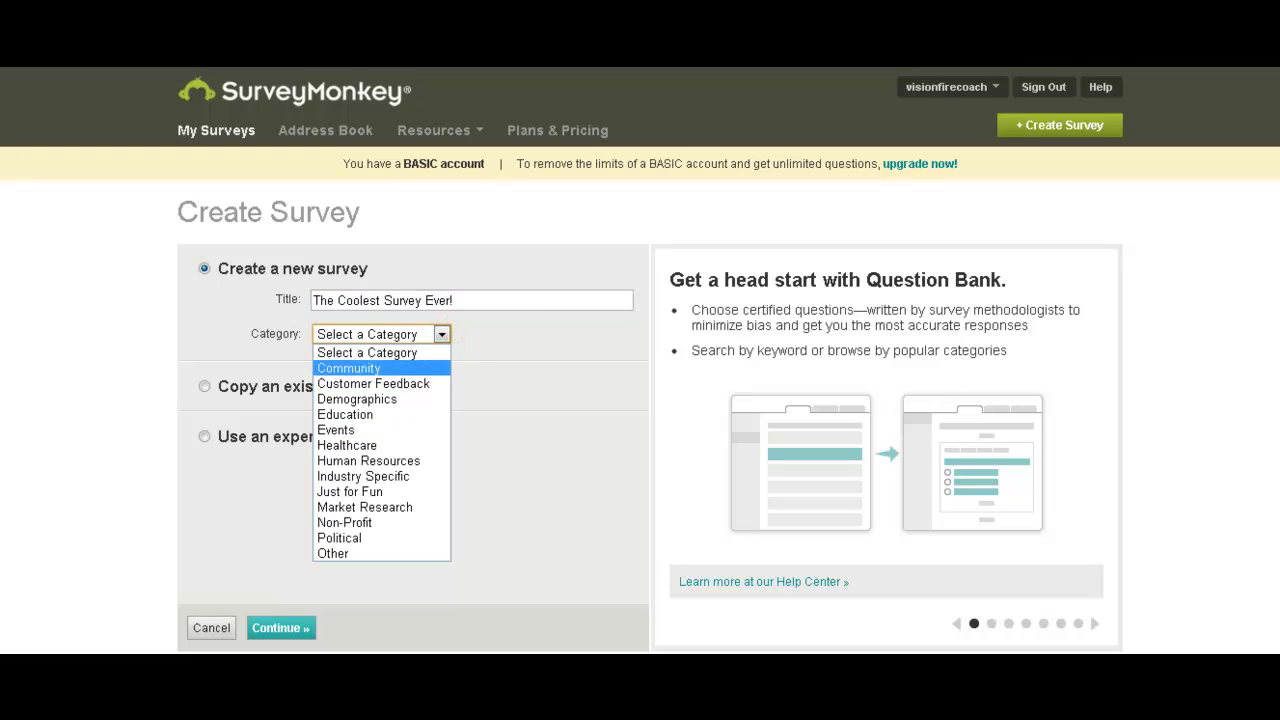
{"action": "left_click", "coordinate": [410, 383]}
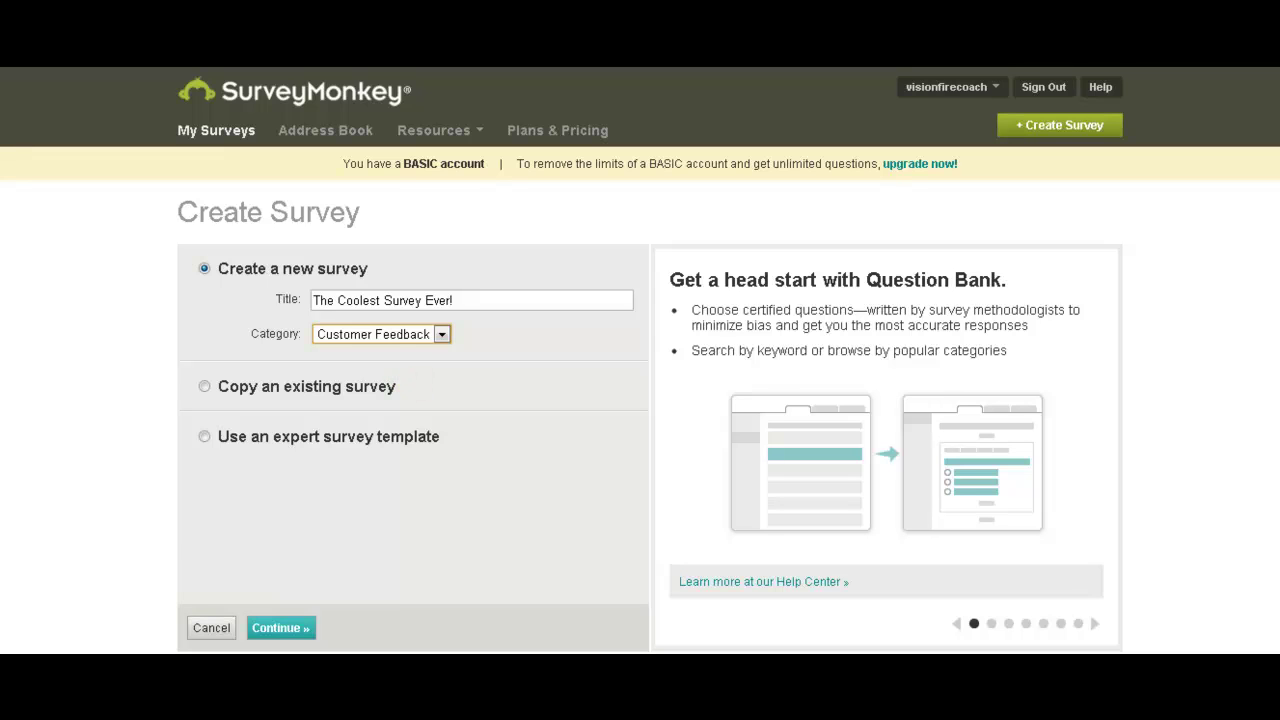
Continue to create the survey and reach its empty Edit Survey page.
{"action": "scroll", "coordinate": [640, 360], "scroll_direction": "down", "scroll_amount": 1}
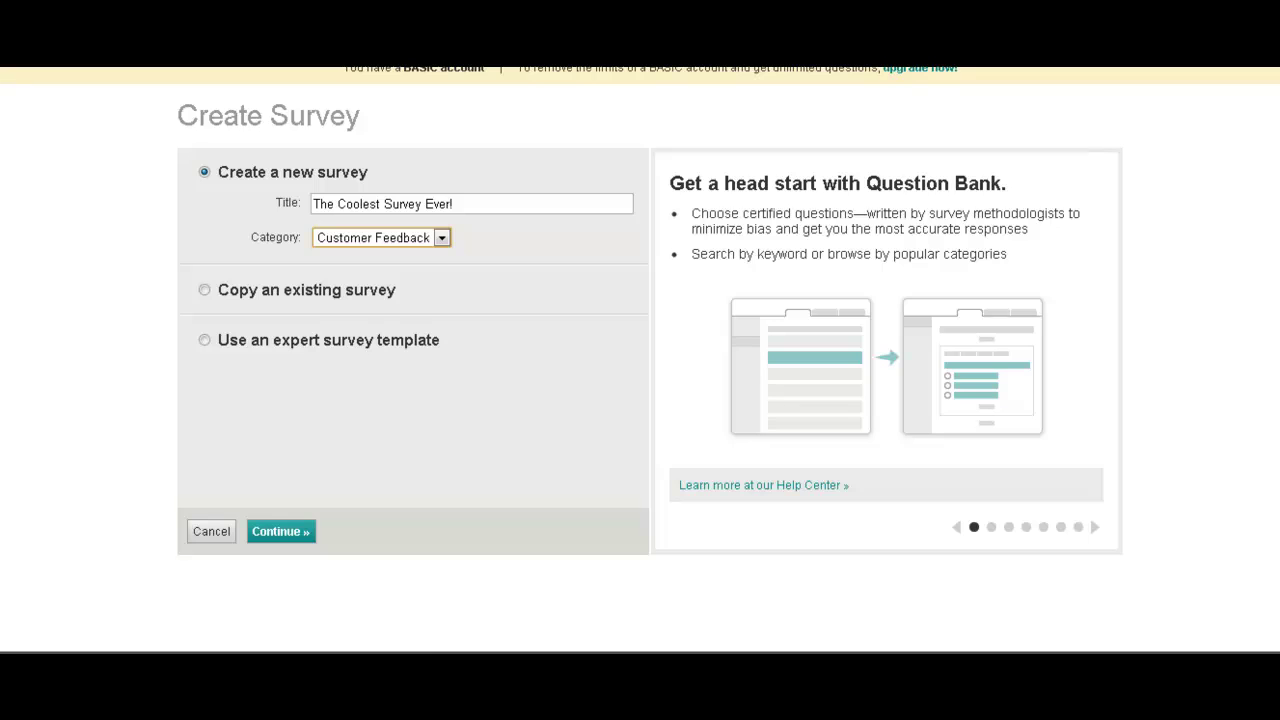
{"action": "left_click", "coordinate": [300, 527]}
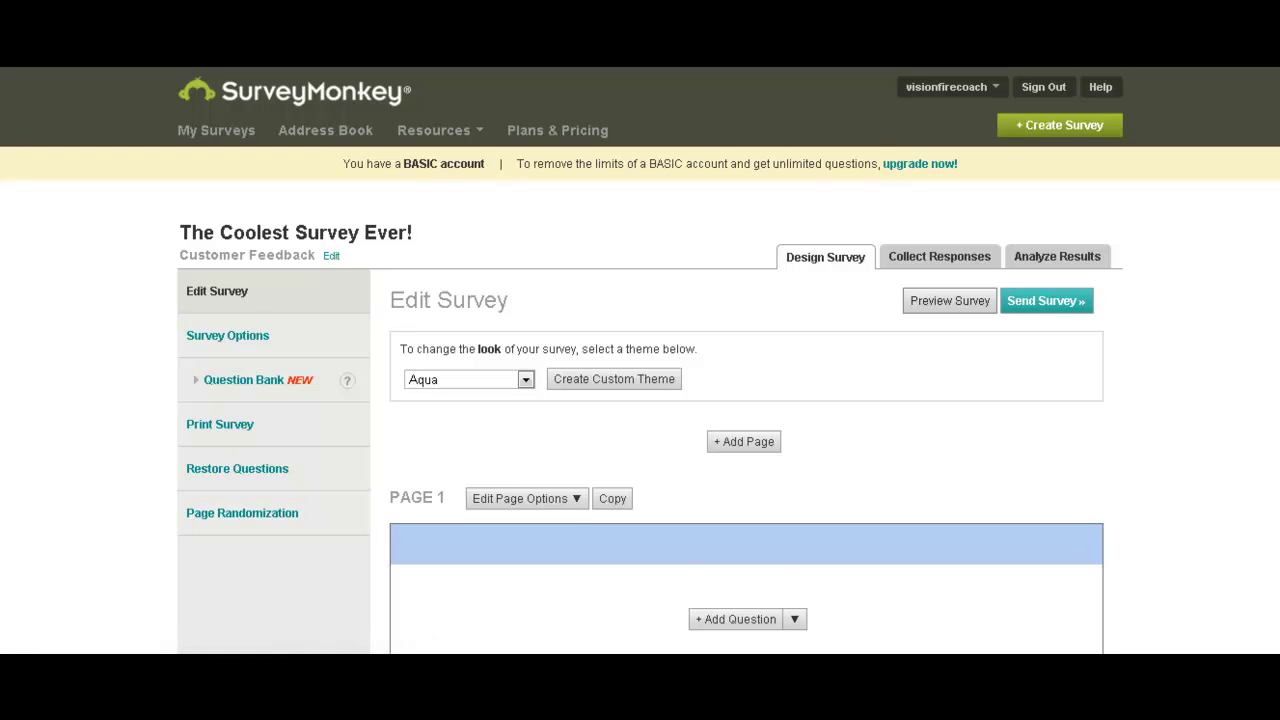
{"action": "scroll", "coordinate": [640, 400], "scroll_direction": "down", "scroll_amount": 3}
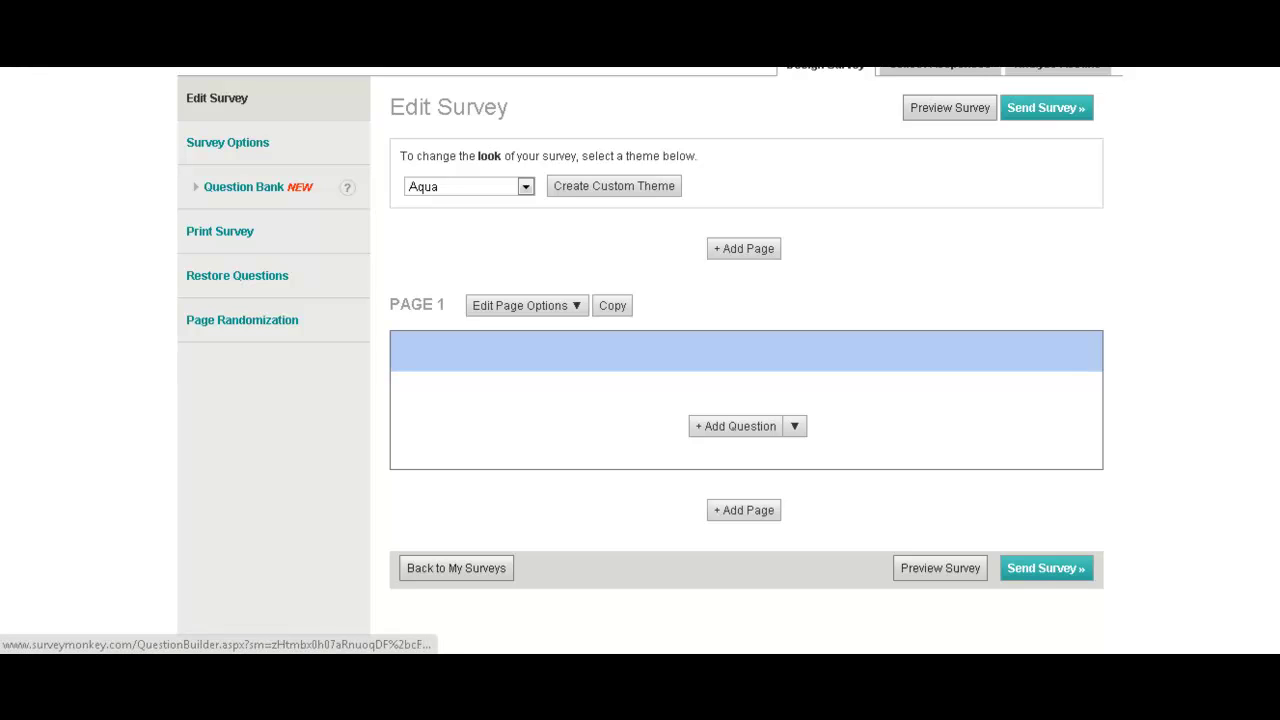
Add page 'The Coolest Page Ever' described 'This survey is for people who want to be cool! Get cool and answer the questions.'.
{"action": "left_click", "coordinate": [732, 250]}
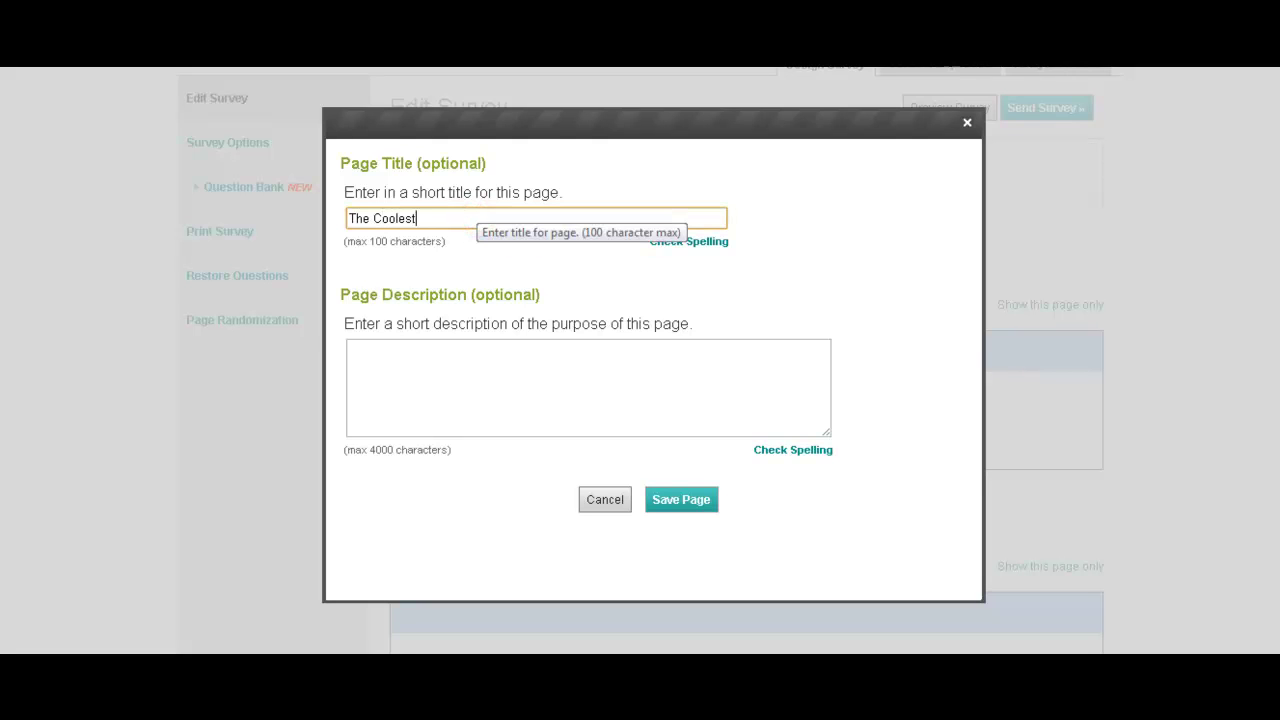
{"action": "type", "text": "Ever"}
{"action": "left_click", "coordinate": [432, 377]}
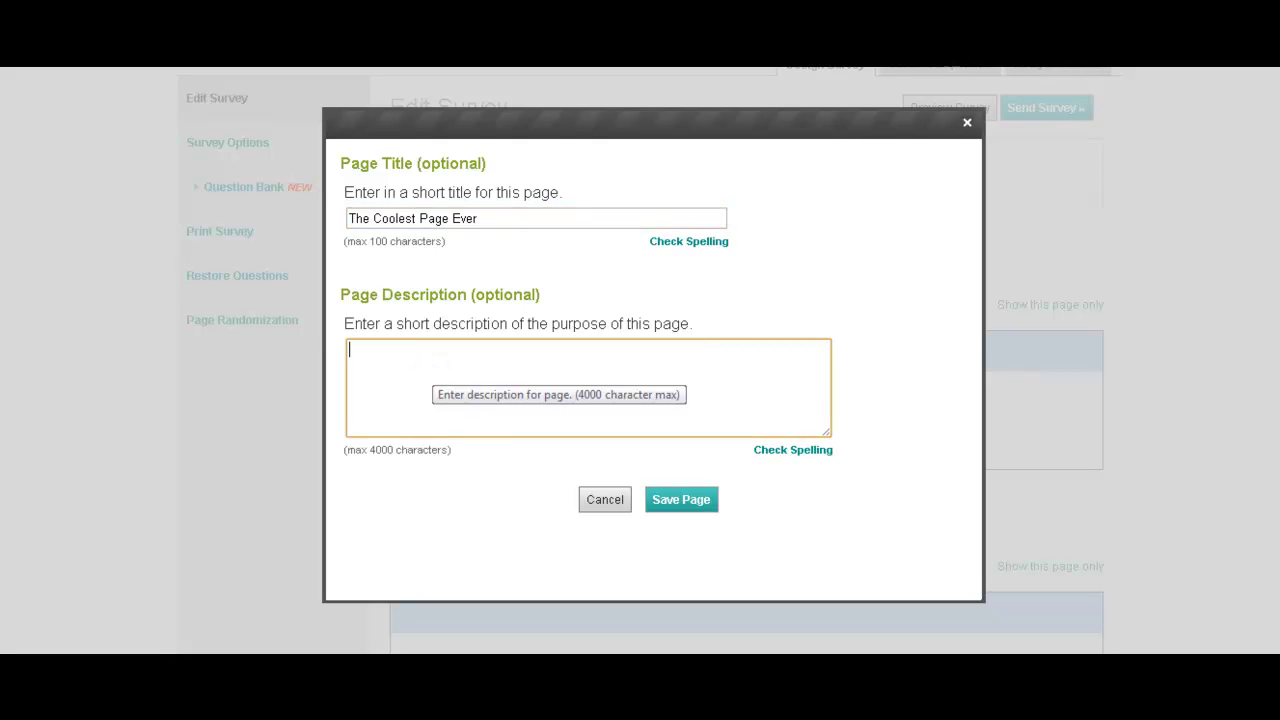
{"action": "type", "text": "This survey is for peo"}
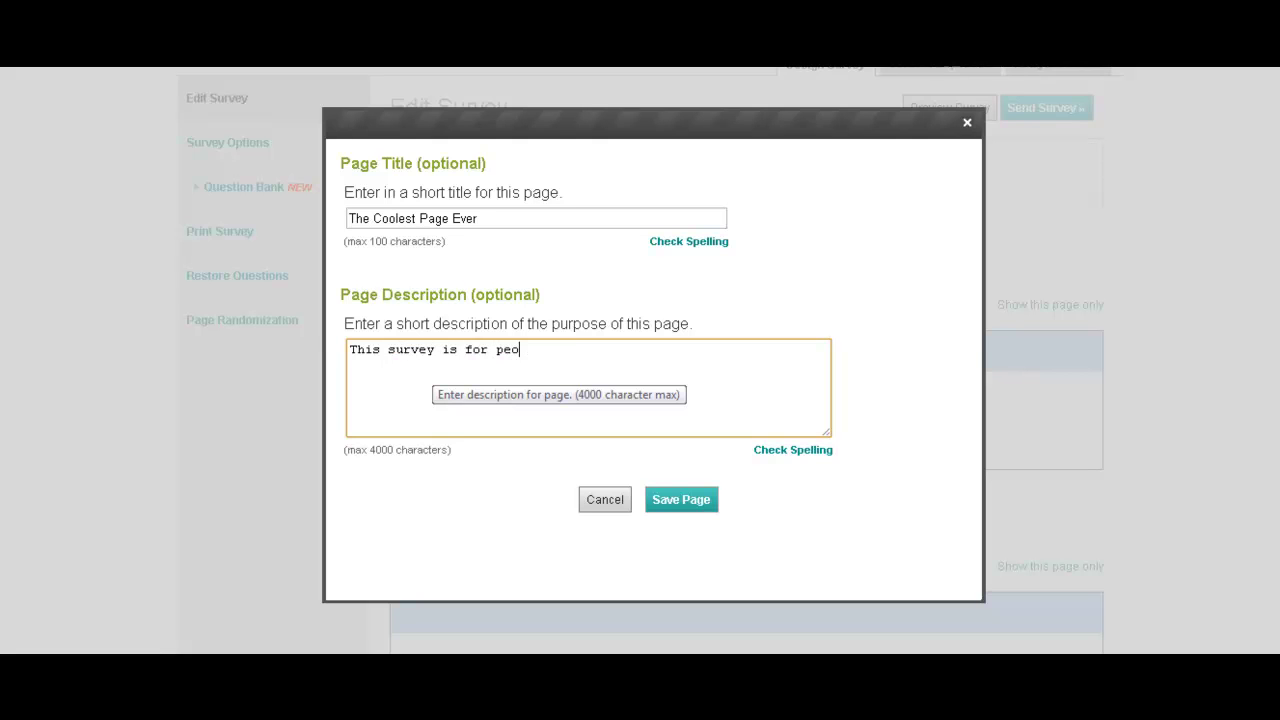
{"action": "type", "text": "ple who want to be cool!"}
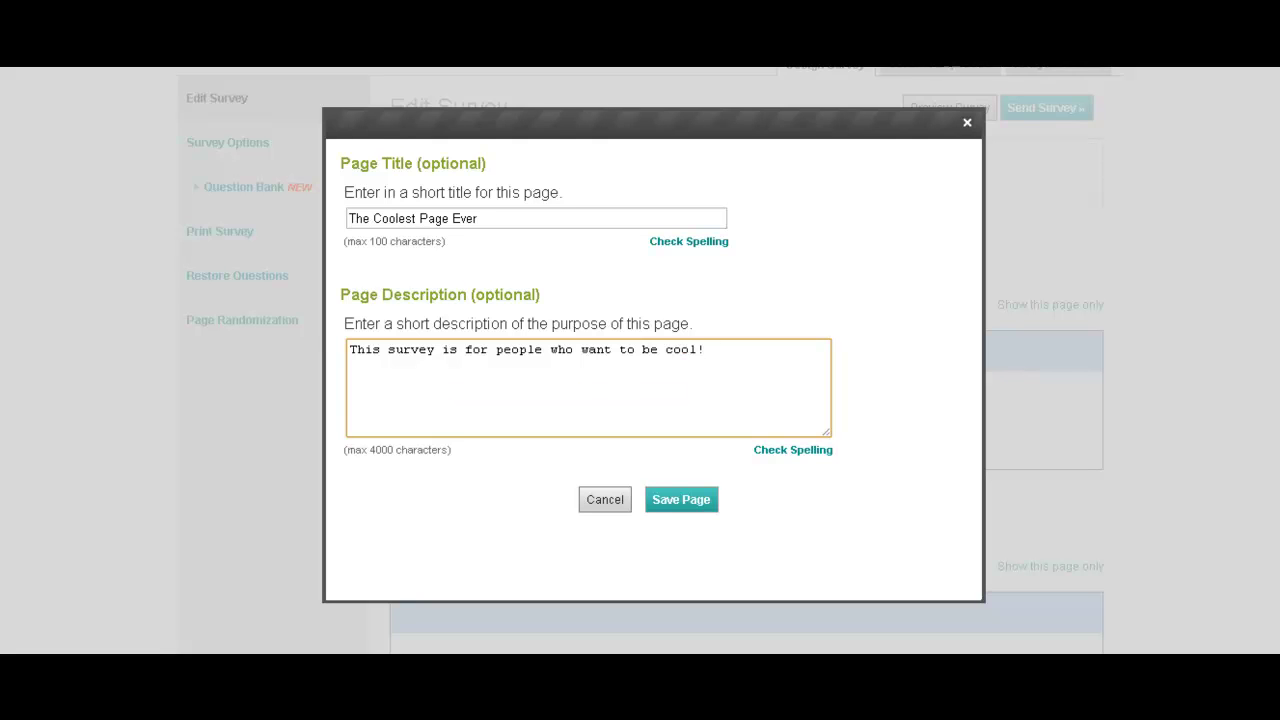
{"action": "type", "text": " Get cool and answer"}
{"action": "type", "text": " th"}
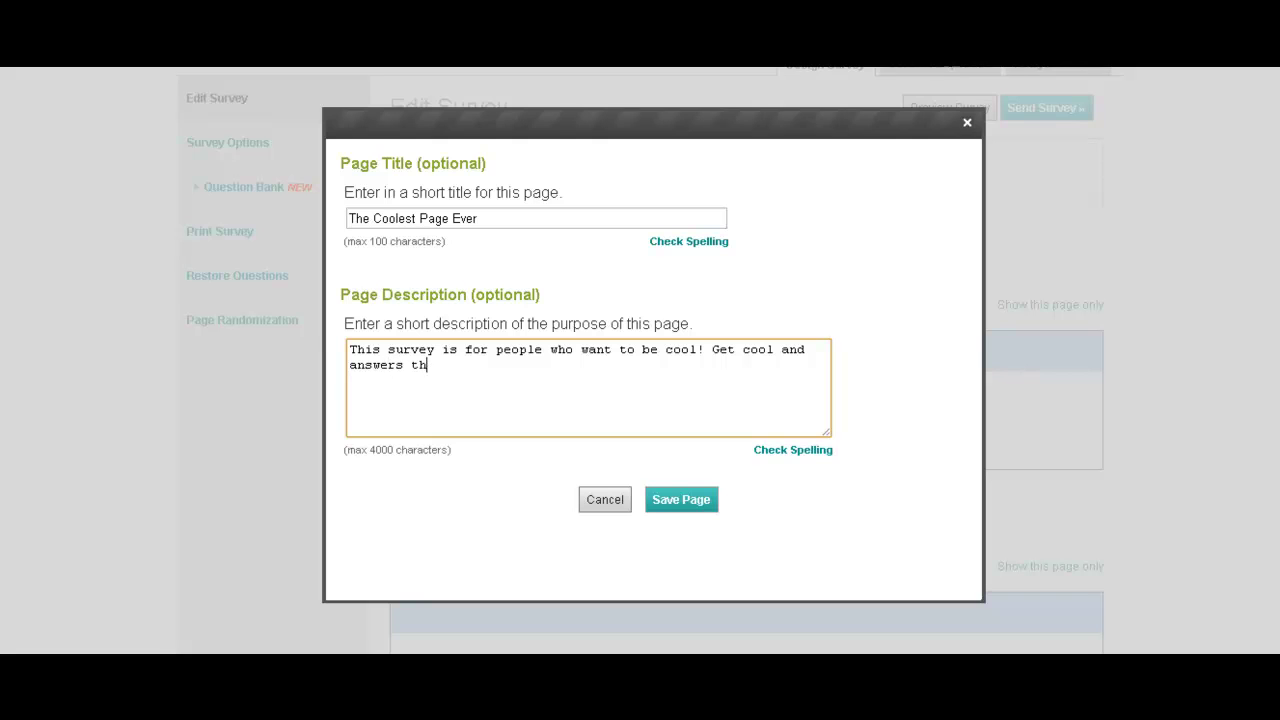
{"action": "key", "text": "BackSpace"}
{"action": "key", "text": "BackSpace"}
{"action": "type", "text": "the questions."}
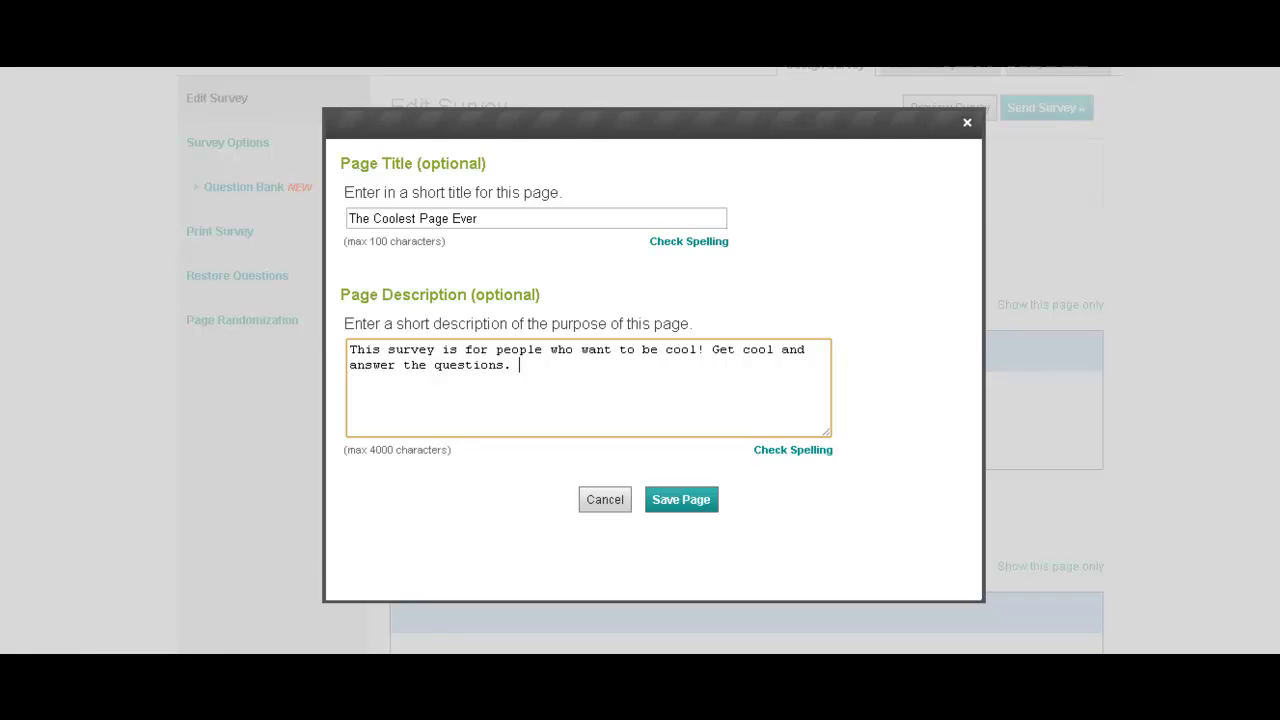
{"action": "left_click", "coordinate": [676, 499]}
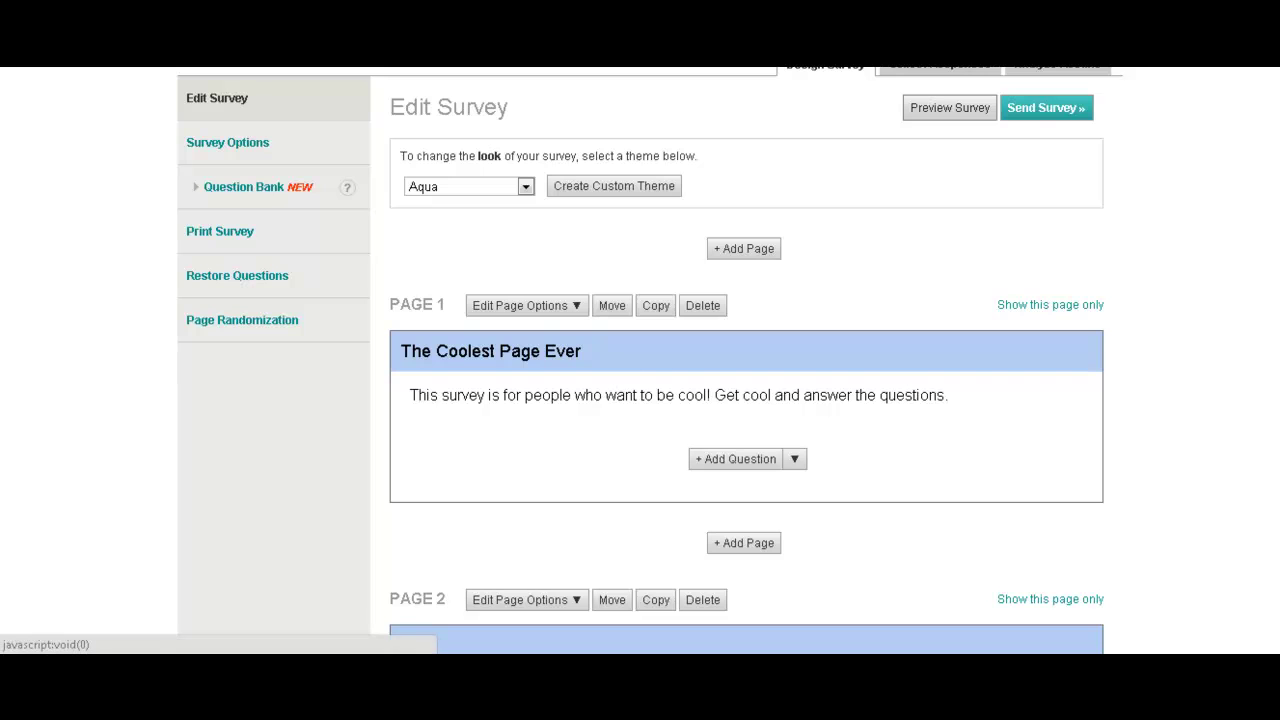
Add the suggested required question 'What is your first name?' and edit its question type.
{"action": "left_click", "coordinate": [794, 459]}
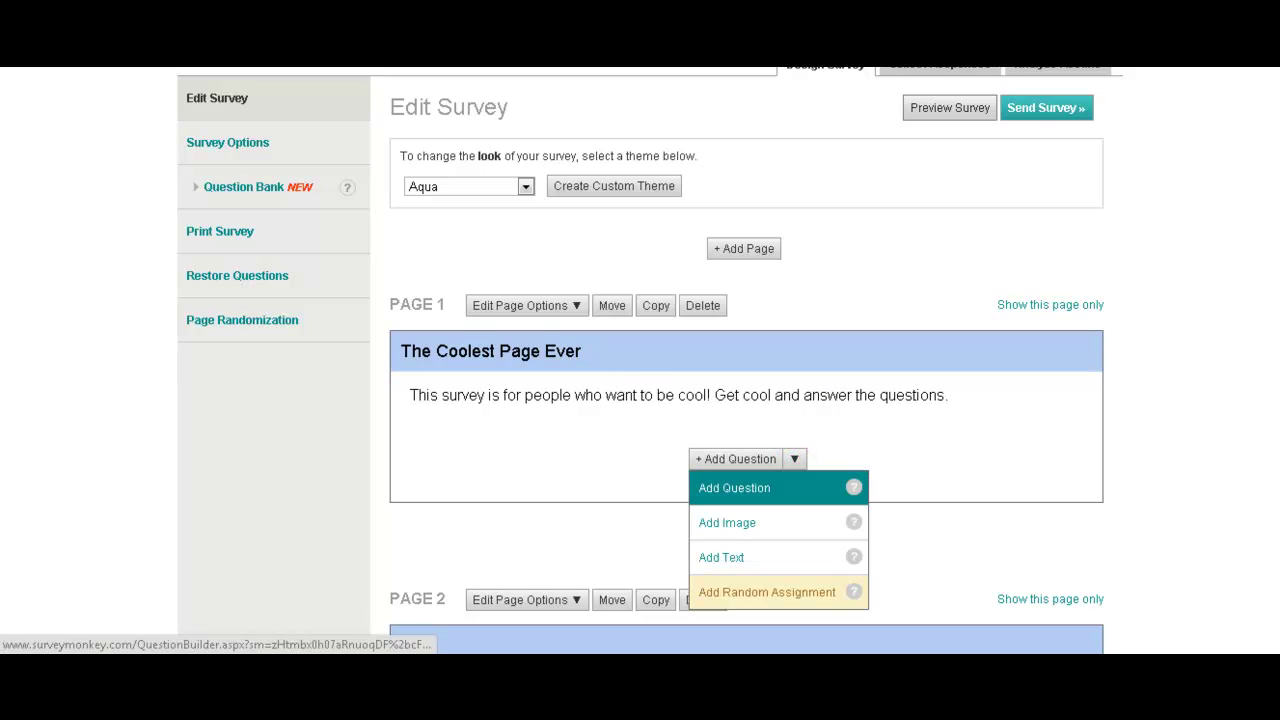
{"action": "left_click", "coordinate": [775, 487]}
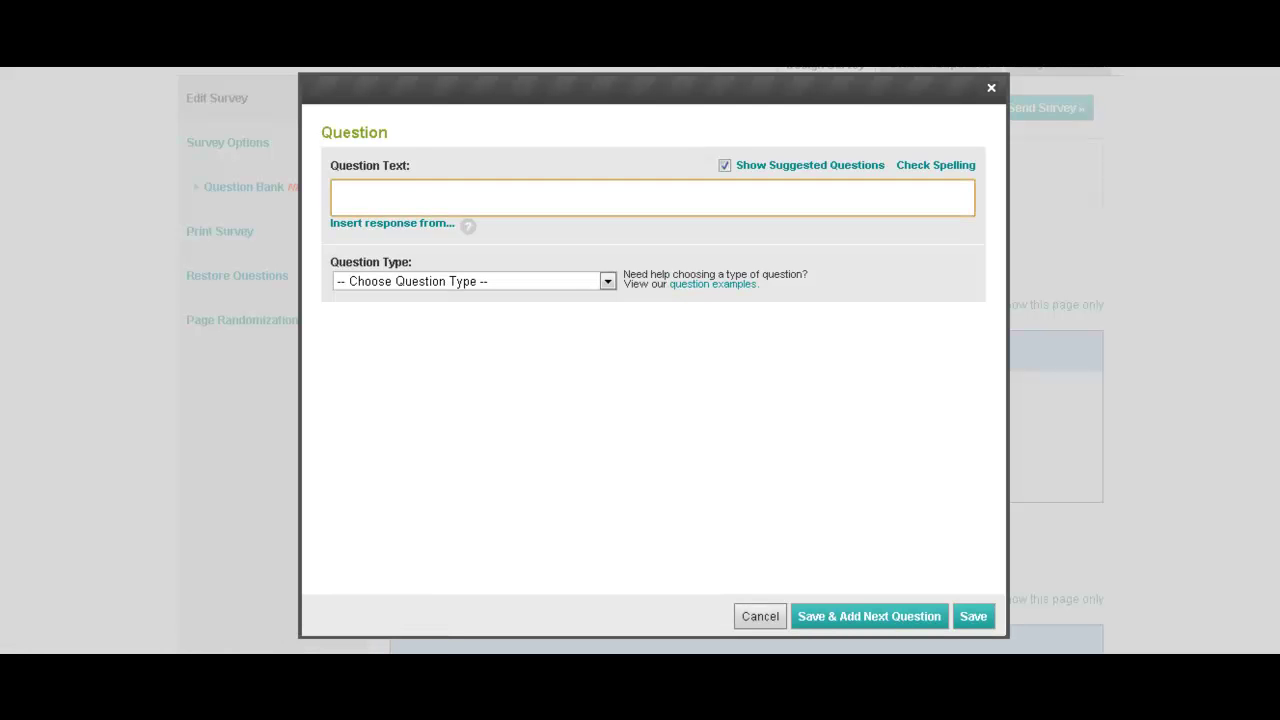
{"action": "type", "text": "What is your name"}
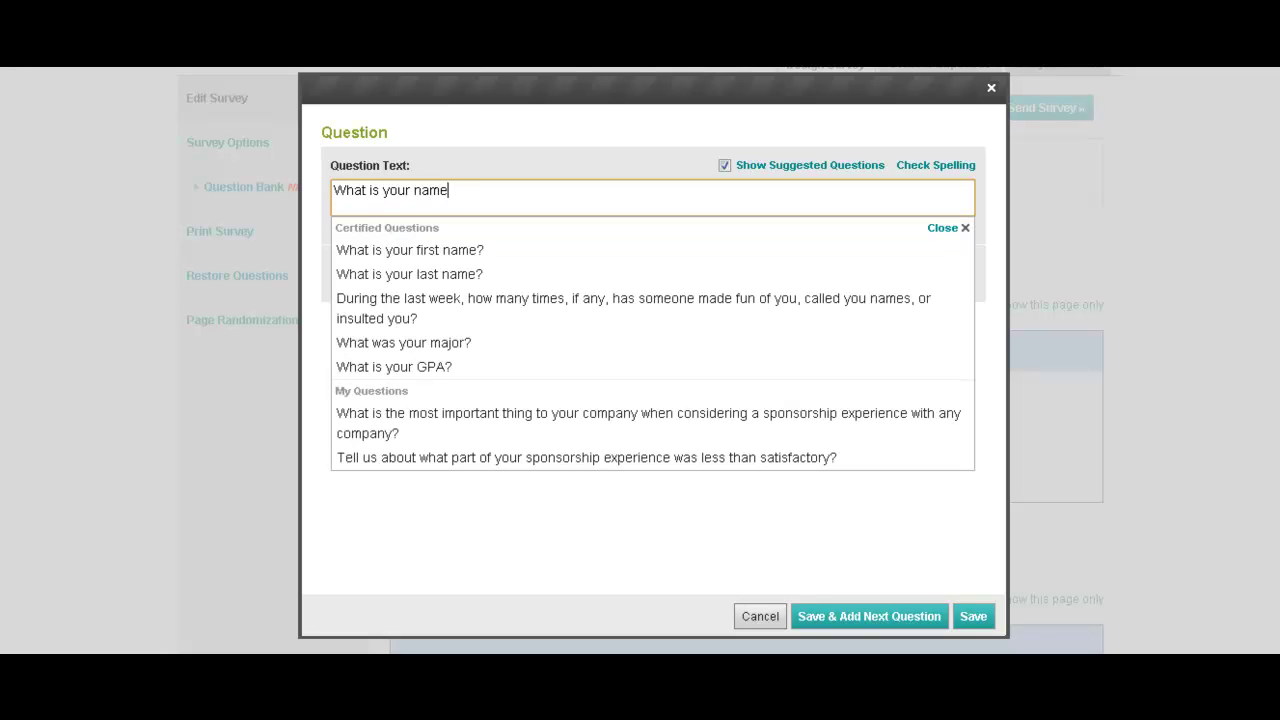
{"action": "left_click", "coordinate": [469, 249]}
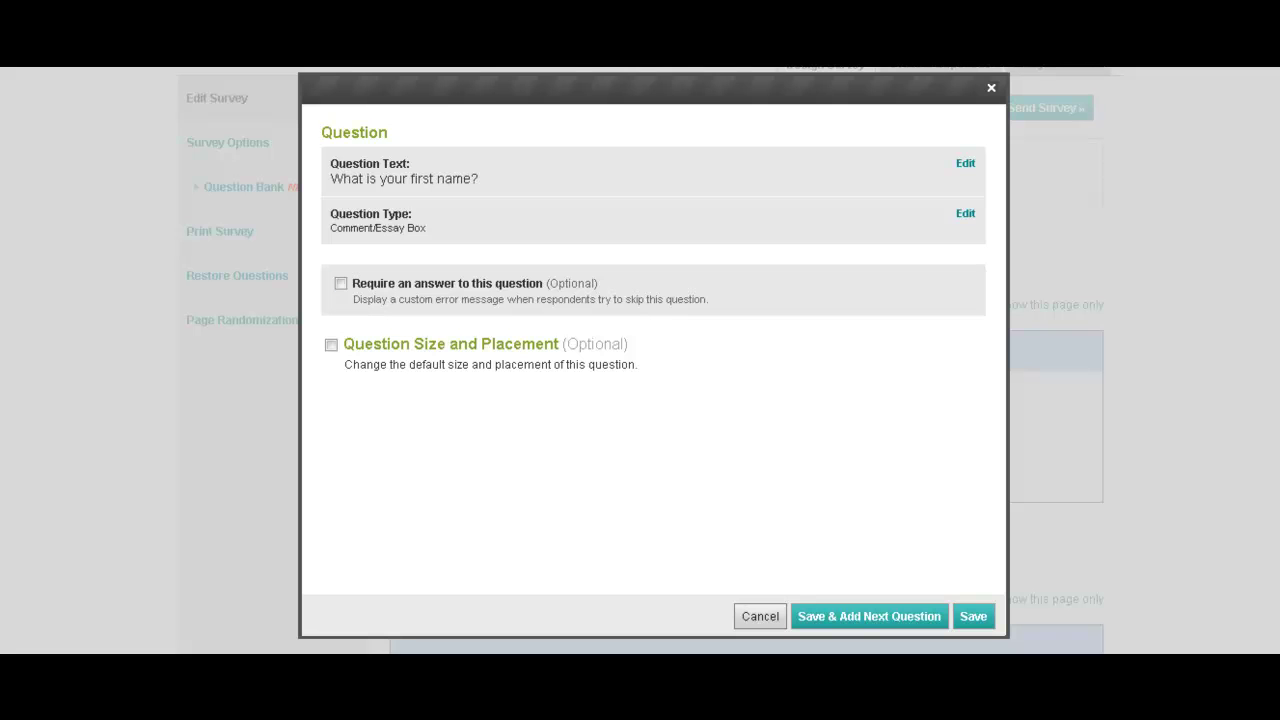
{"action": "left_click", "coordinate": [341, 283]}
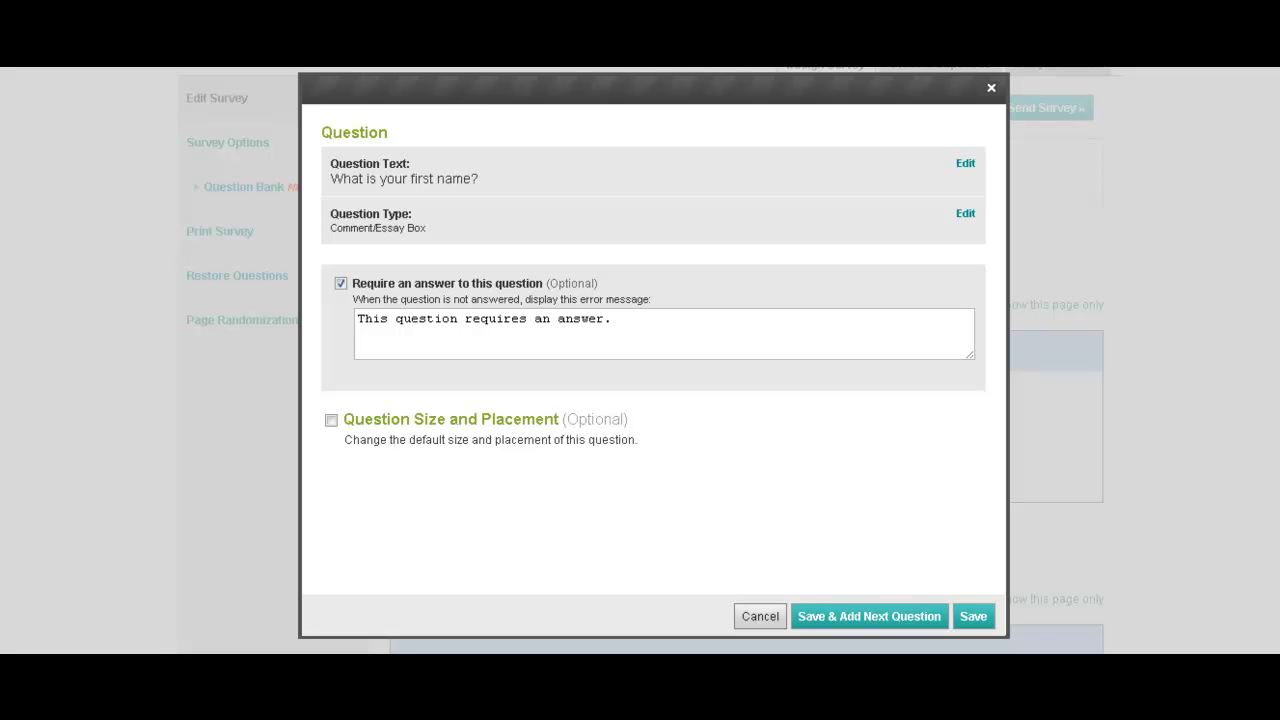
{"action": "left_click", "coordinate": [965, 213]}
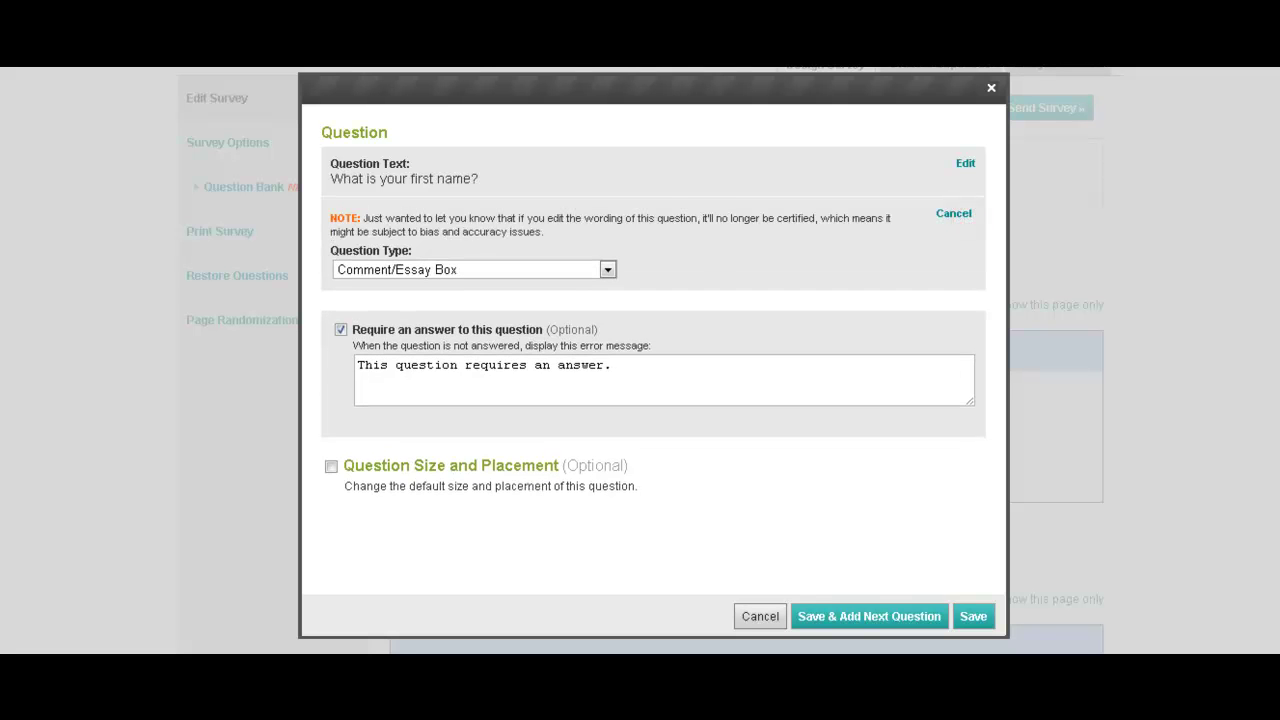
Switch the first-name question's answer type to Single Textbox.
{"action": "left_click", "coordinate": [607, 269]}
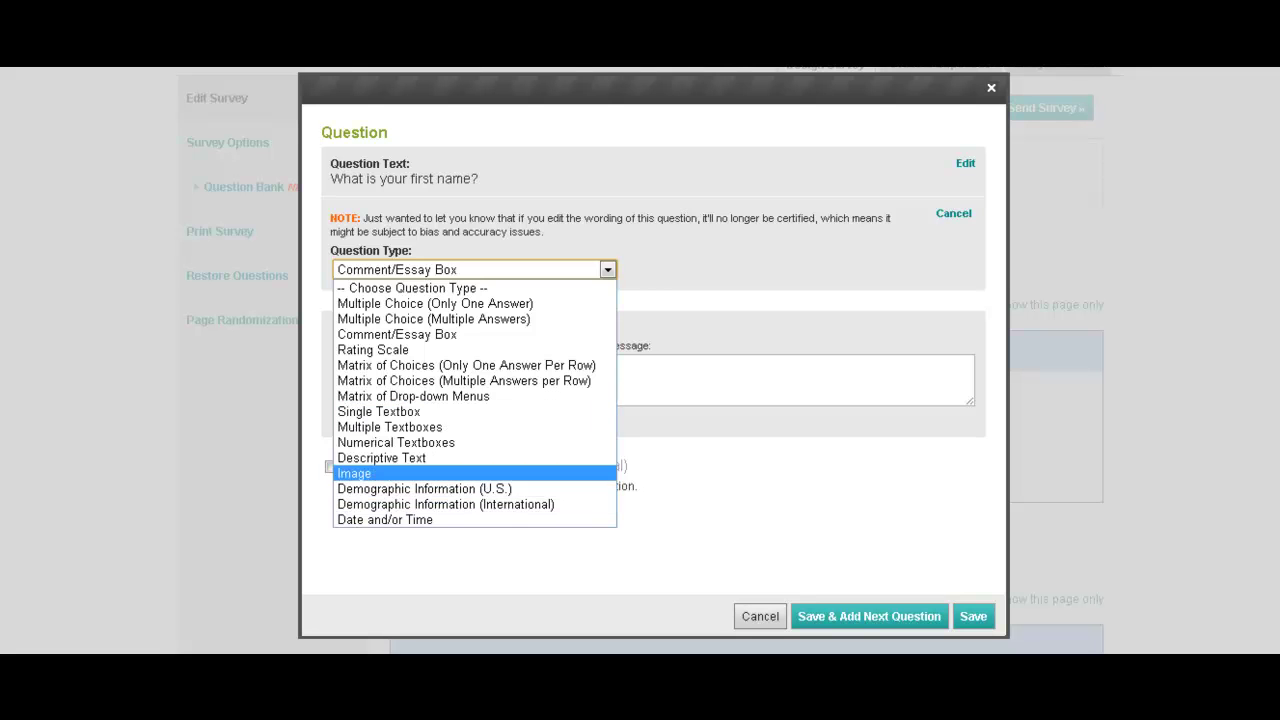
{"action": "left_click", "coordinate": [473, 411]}
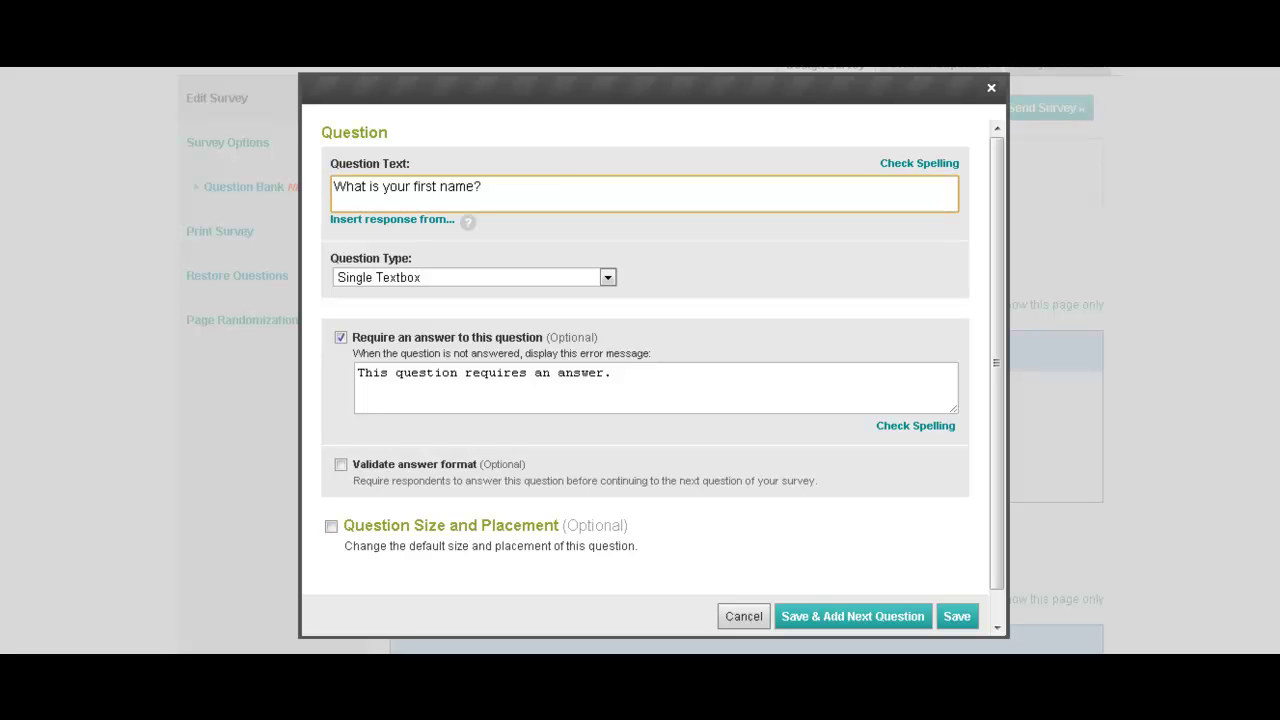
Reveal the size and placement options and keep the answer box at 50 characters.
{"action": "left_click", "coordinate": [331, 526]}
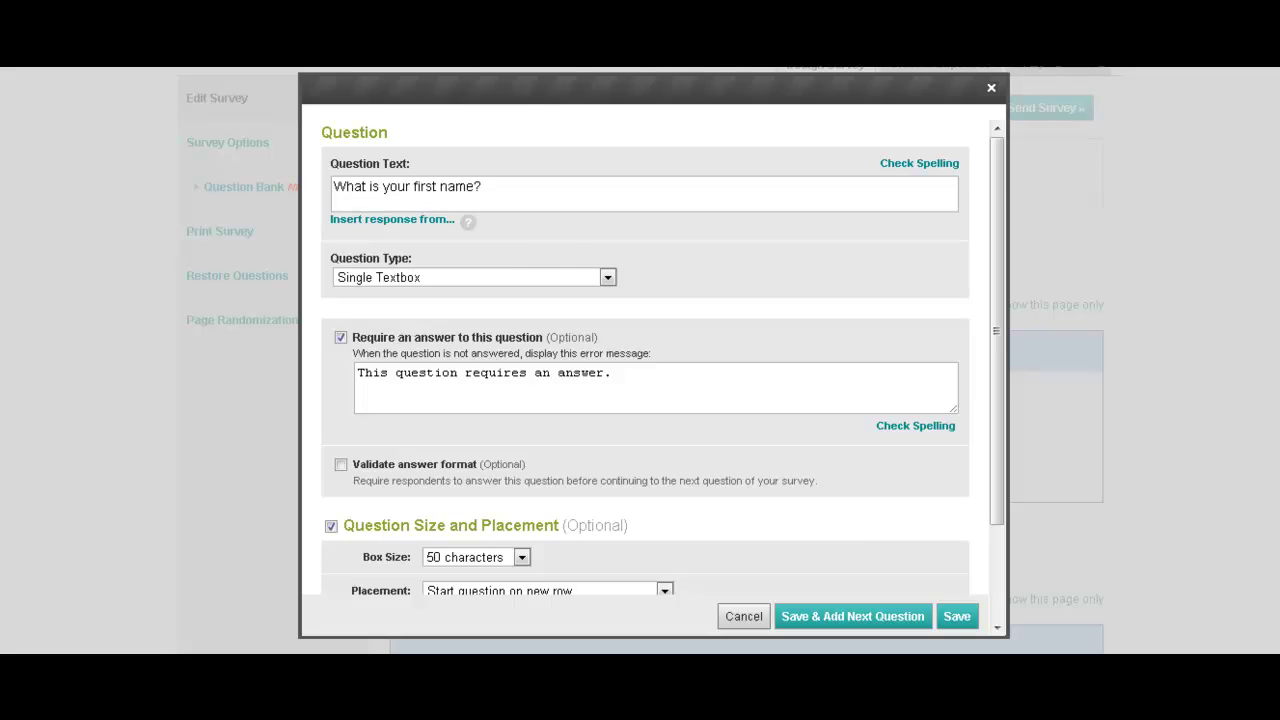
{"action": "scroll", "coordinate": [331, 525], "scroll_direction": "down", "scroll_amount": 2}
{"action": "left_click", "coordinate": [522, 455]}
{"action": "left_click", "coordinate": [522, 455]}
{"action": "left_click", "coordinate": [522, 455]}
{"action": "left_click", "coordinate": [522, 455]}
Leave placement as start on new row, drop custom size and placement, and save the question.
{"action": "left_click", "coordinate": [587, 489]}
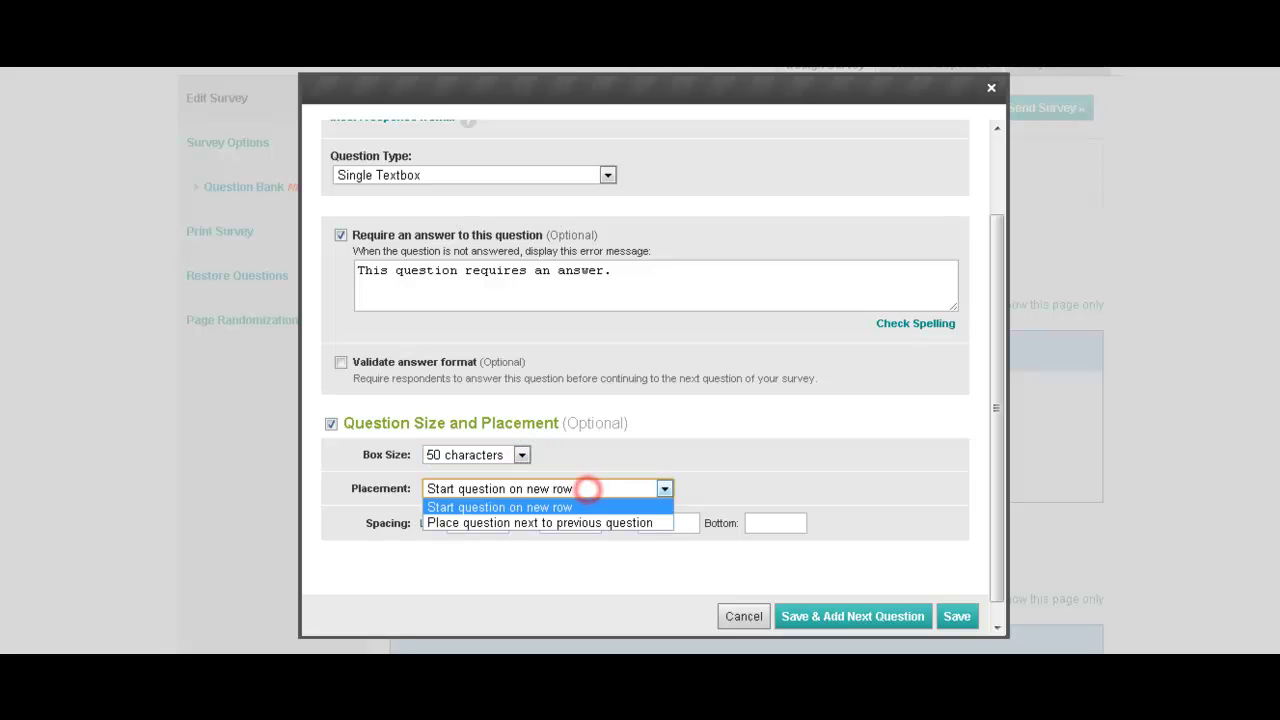
{"action": "left_click", "coordinate": [587, 489]}
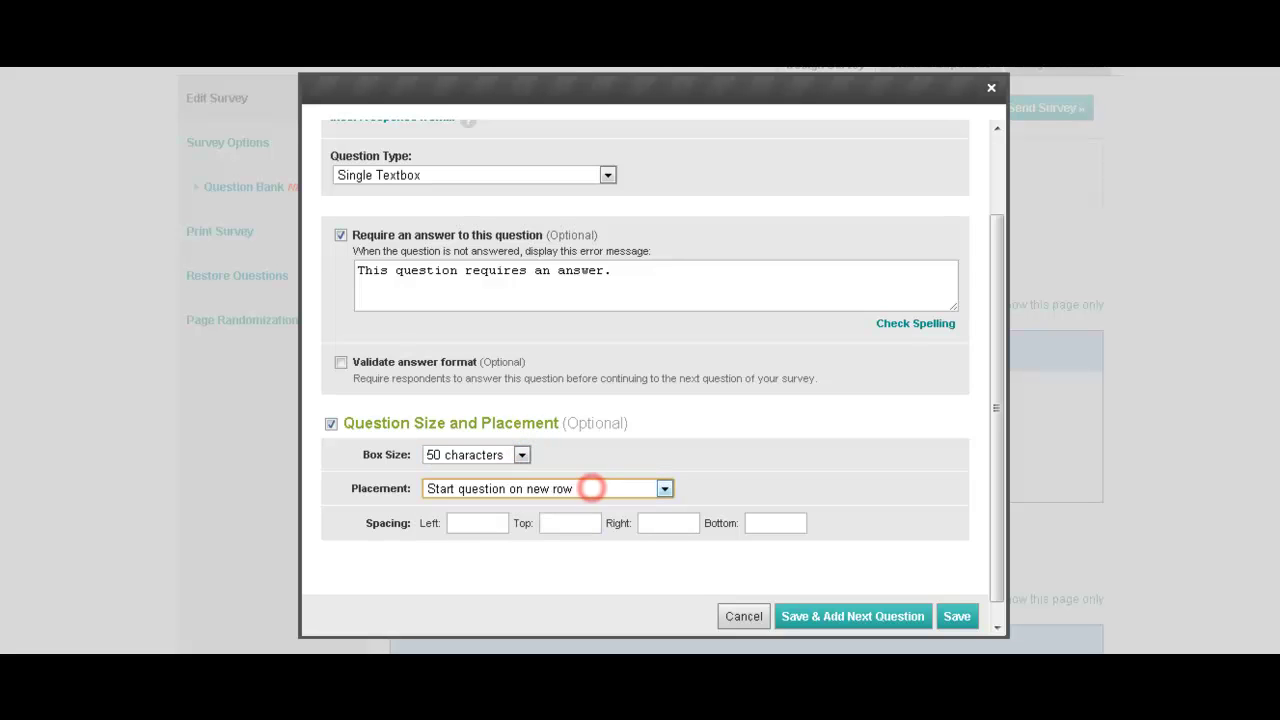
{"action": "left_click", "coordinate": [586, 489]}
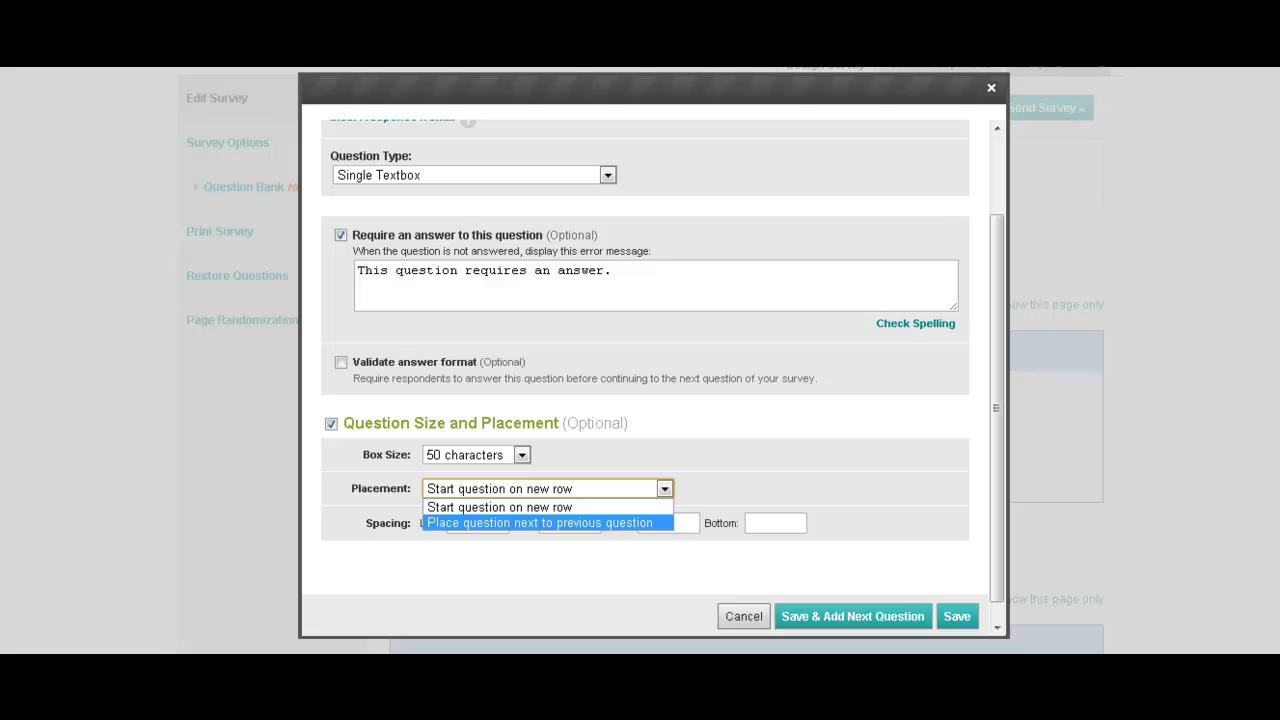
{"action": "left_click", "coordinate": [737, 459]}
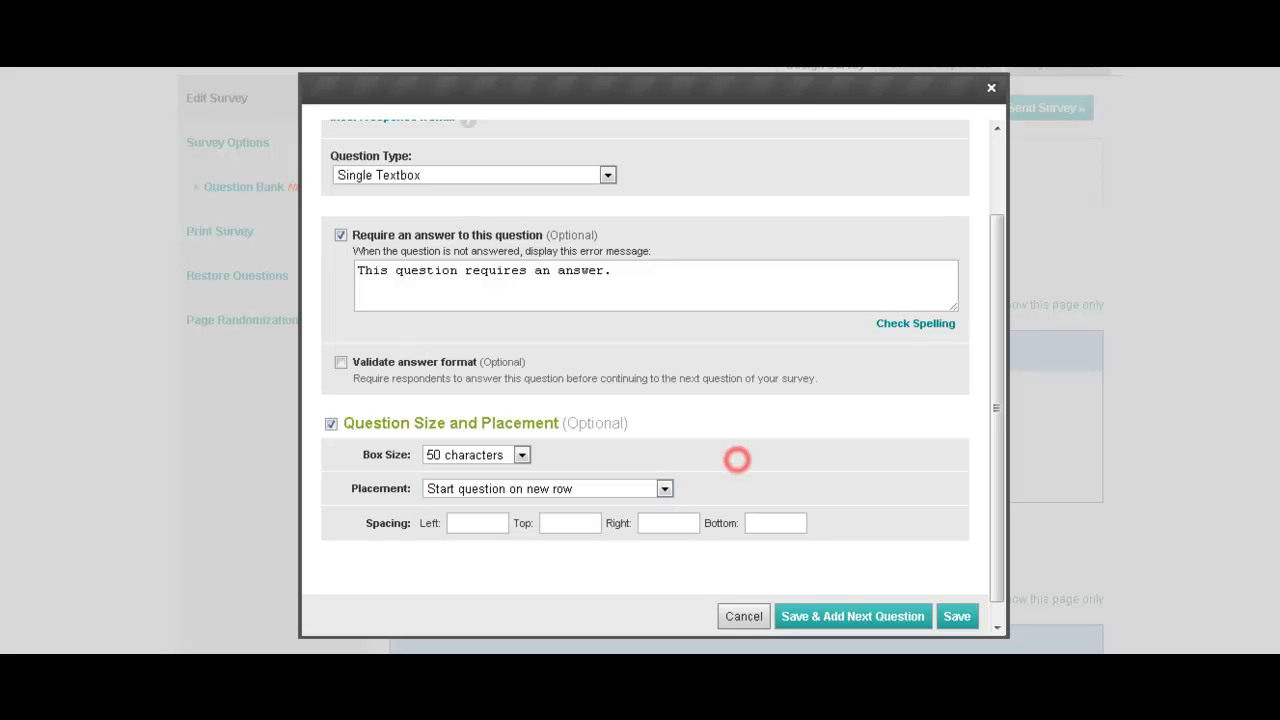
{"action": "left_click", "coordinate": [500, 523]}
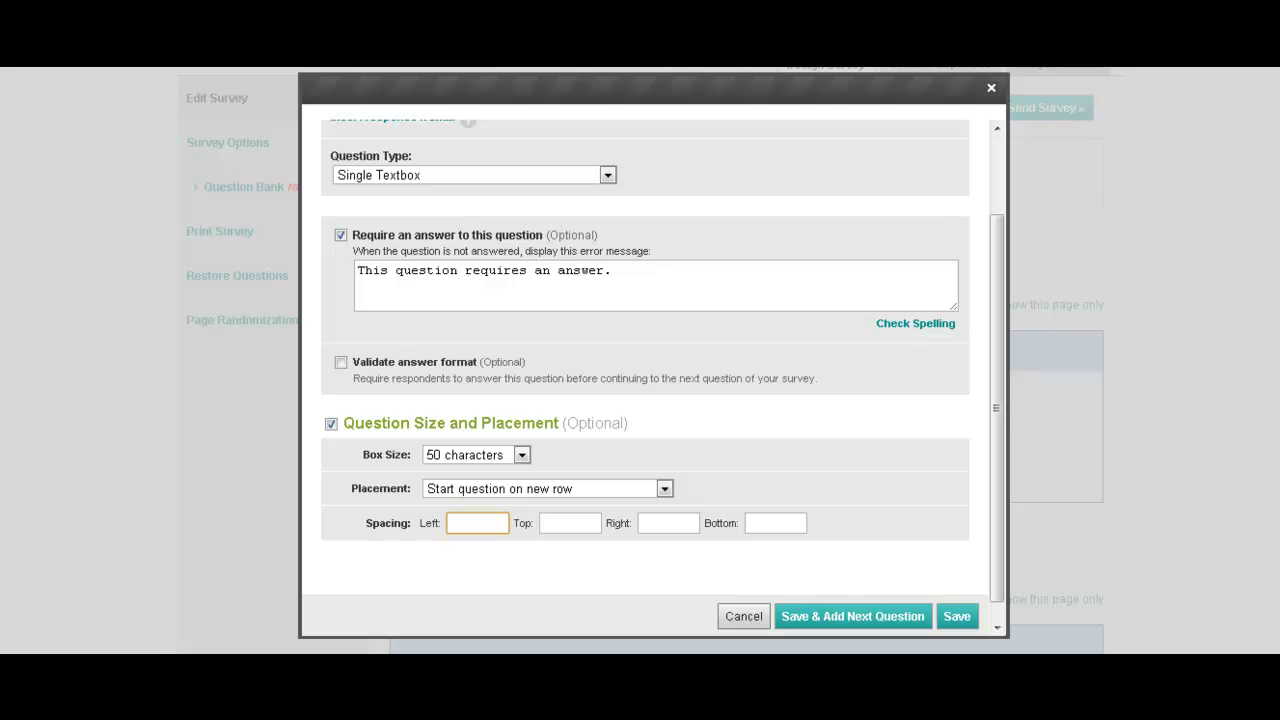
{"action": "left_click", "coordinate": [331, 424]}
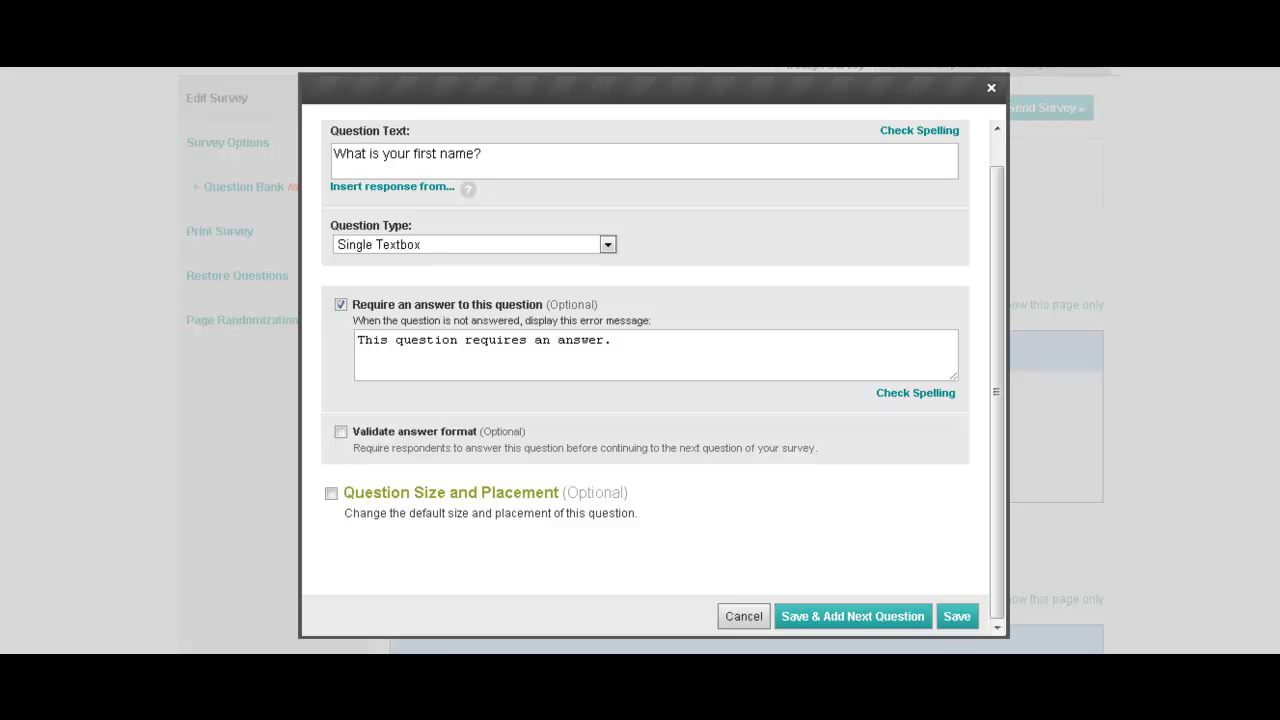
{"action": "left_click", "coordinate": [956, 616]}
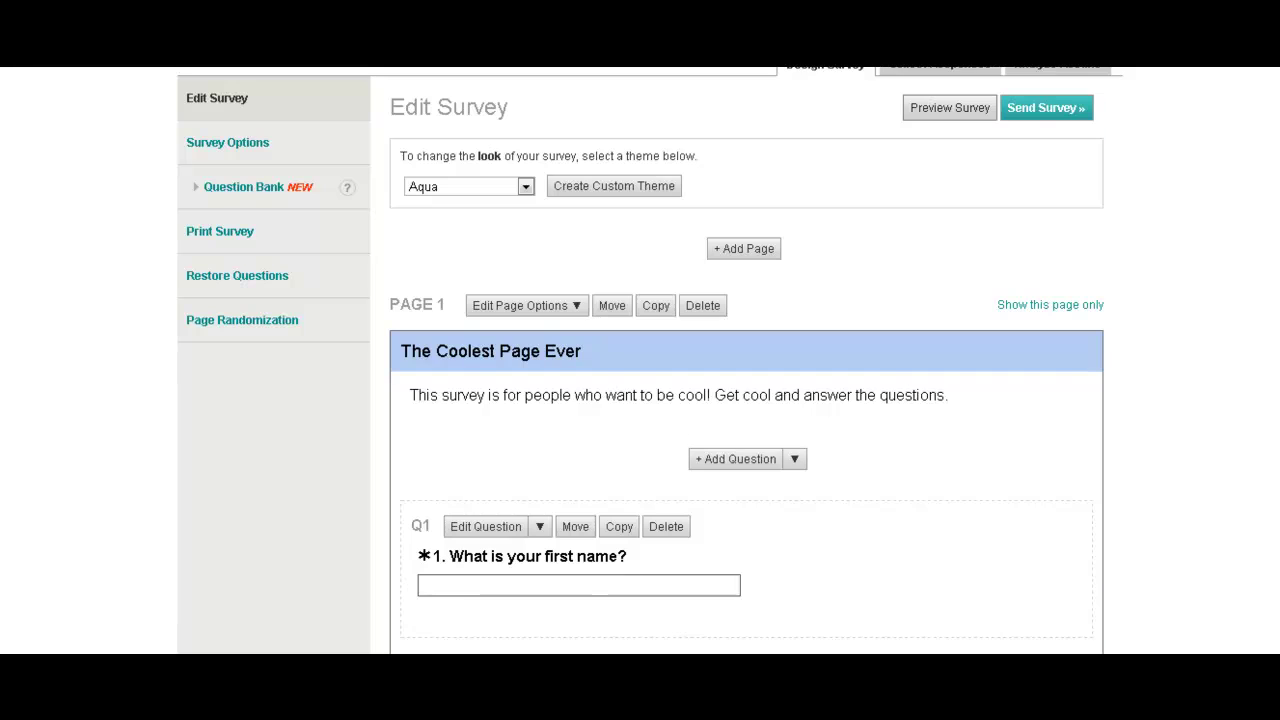
Insert a new question after Q1, glancing at the piping option before dismissing it.
{"action": "scroll", "coordinate": [746, 400], "scroll_direction": "down", "scroll_amount": 3}
{"action": "scroll", "coordinate": [746, 400], "scroll_direction": "up", "scroll_amount": 2}
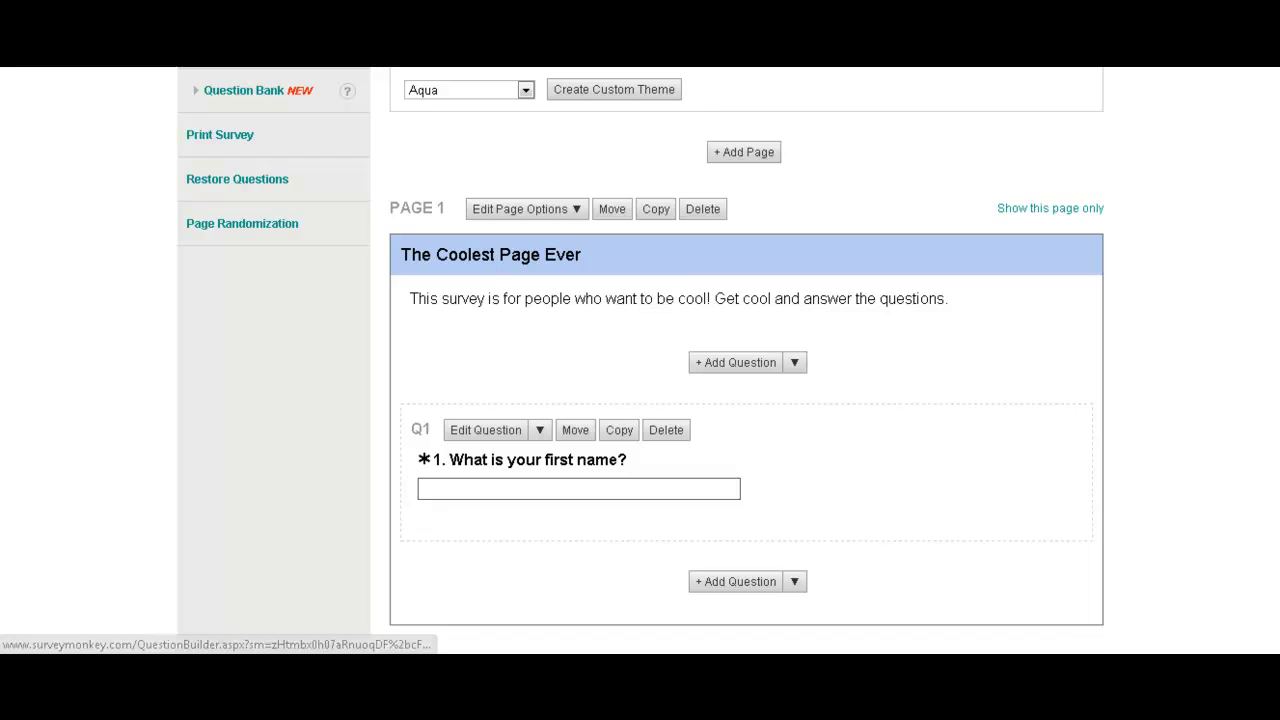
{"action": "scroll", "coordinate": [746, 400], "scroll_direction": "down", "scroll_amount": 2}
{"action": "left_click", "coordinate": [795, 389]}
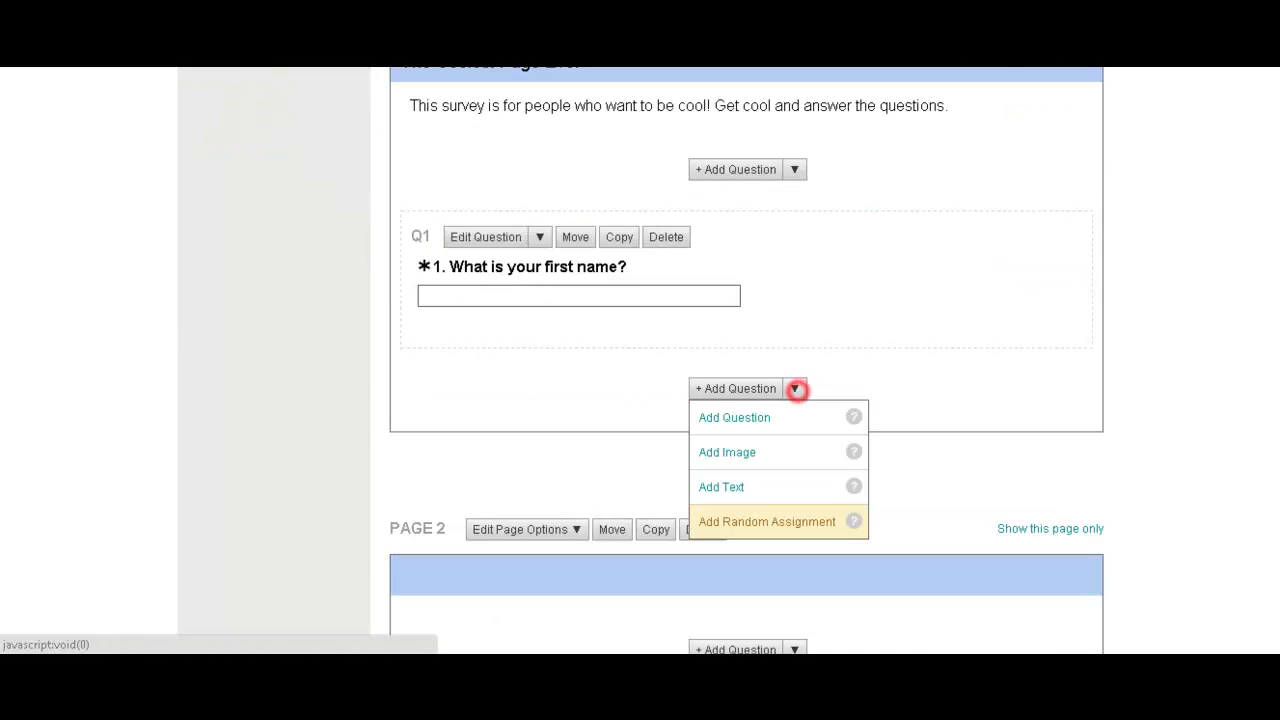
{"action": "left_click", "coordinate": [748, 424]}
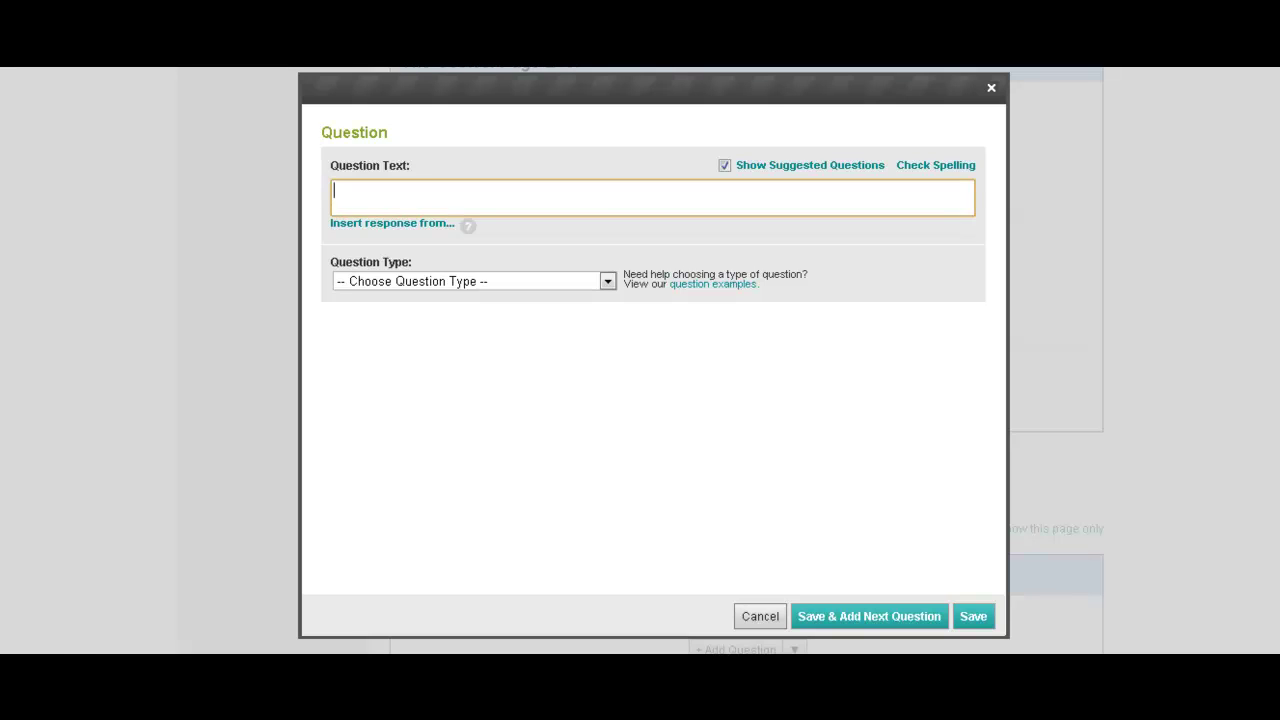
{"action": "left_click", "coordinate": [440, 223]}
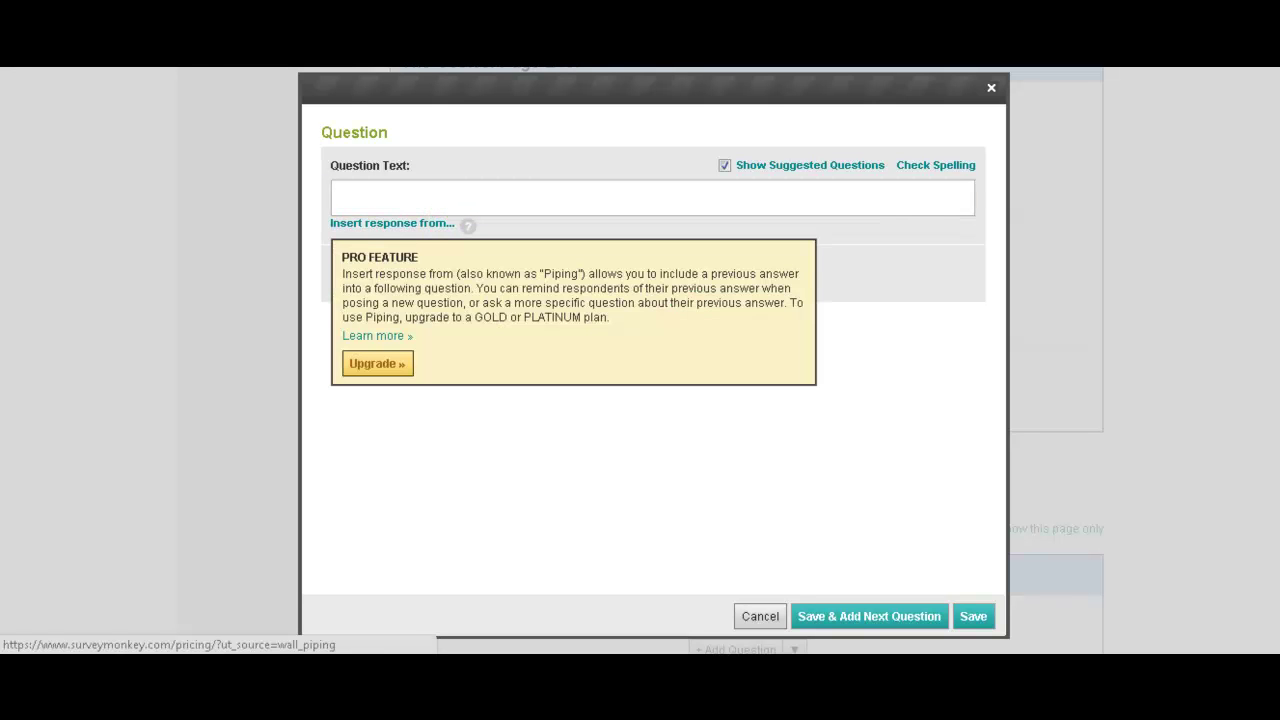
{"action": "mouse_move", "coordinate": [467, 226]}
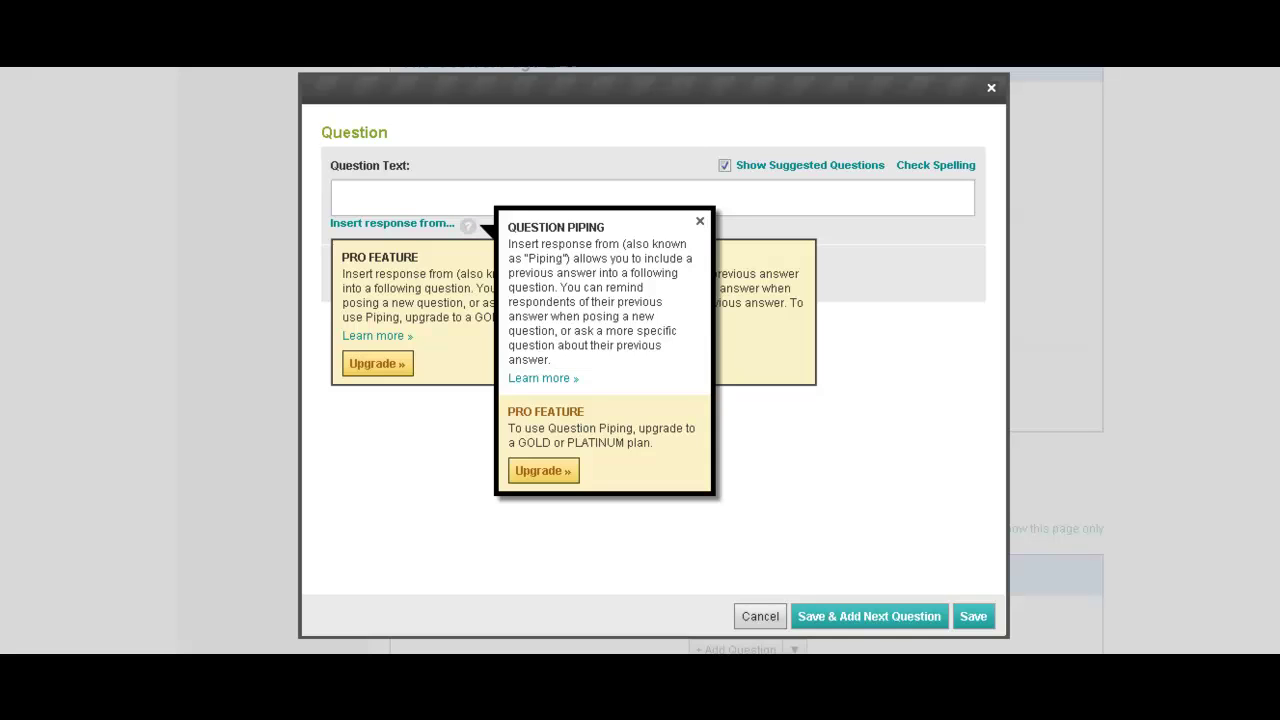
{"action": "left_click", "coordinate": [700, 221]}
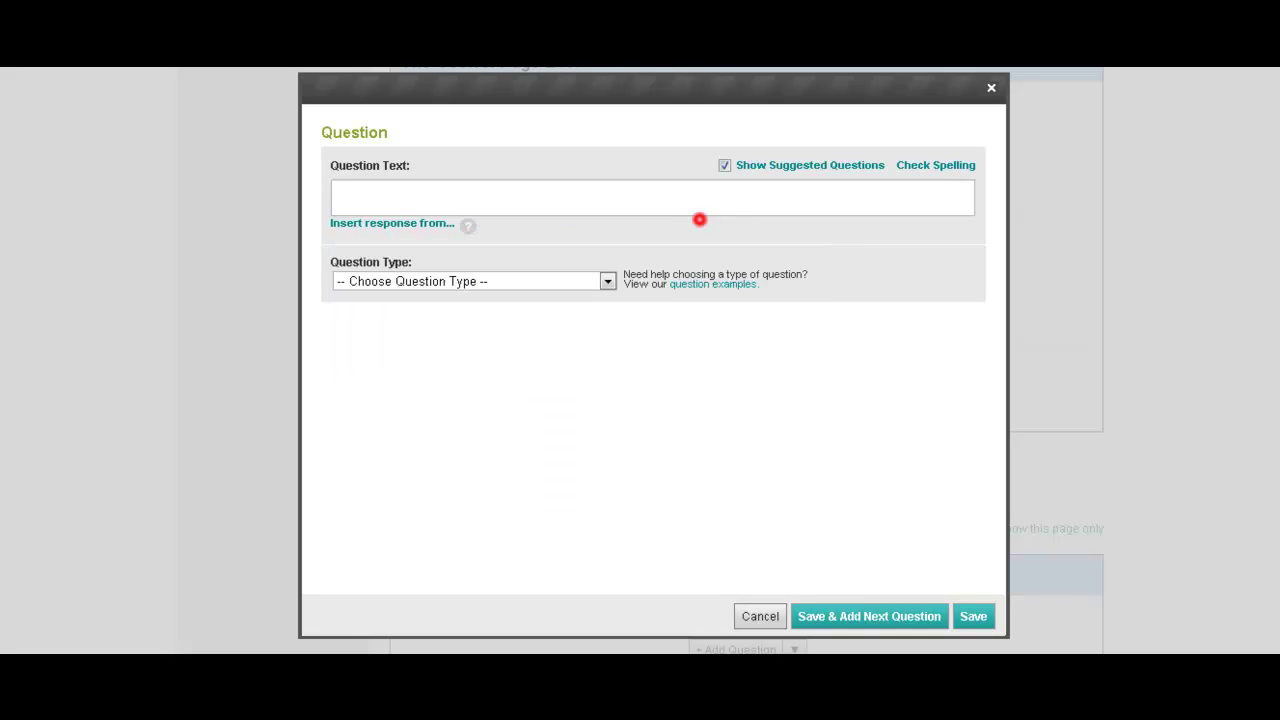
Use the suggestion 'What is your last name?', make it required and a Single Textbox.
{"action": "left_click", "coordinate": [423, 200]}
{"action": "type", "text": "What is your"}
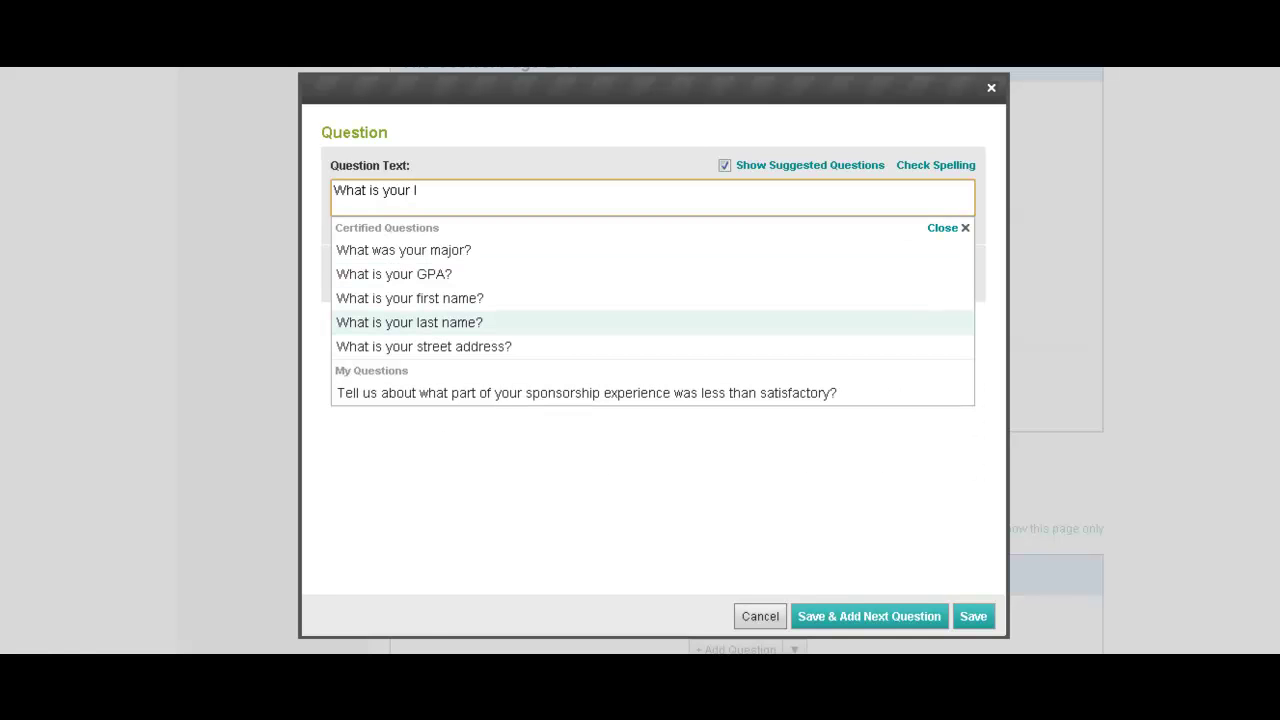
{"action": "left_click", "coordinate": [427, 318]}
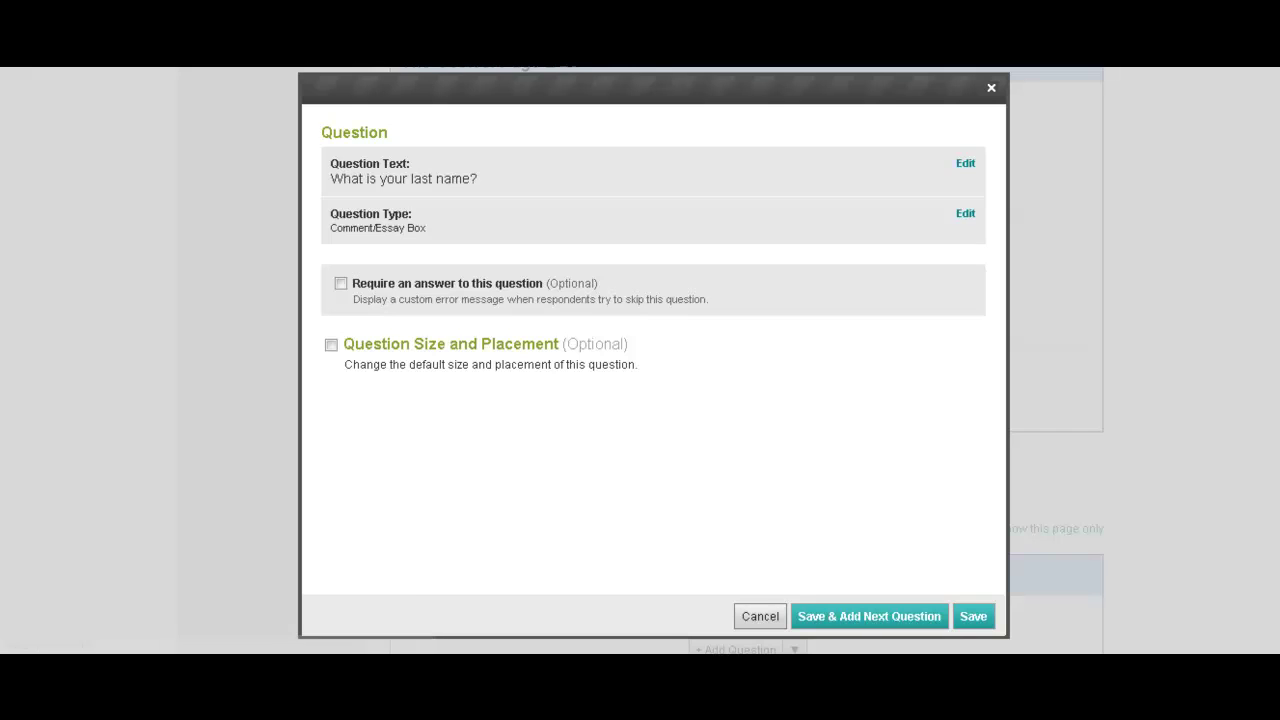
{"action": "left_click", "coordinate": [340, 283]}
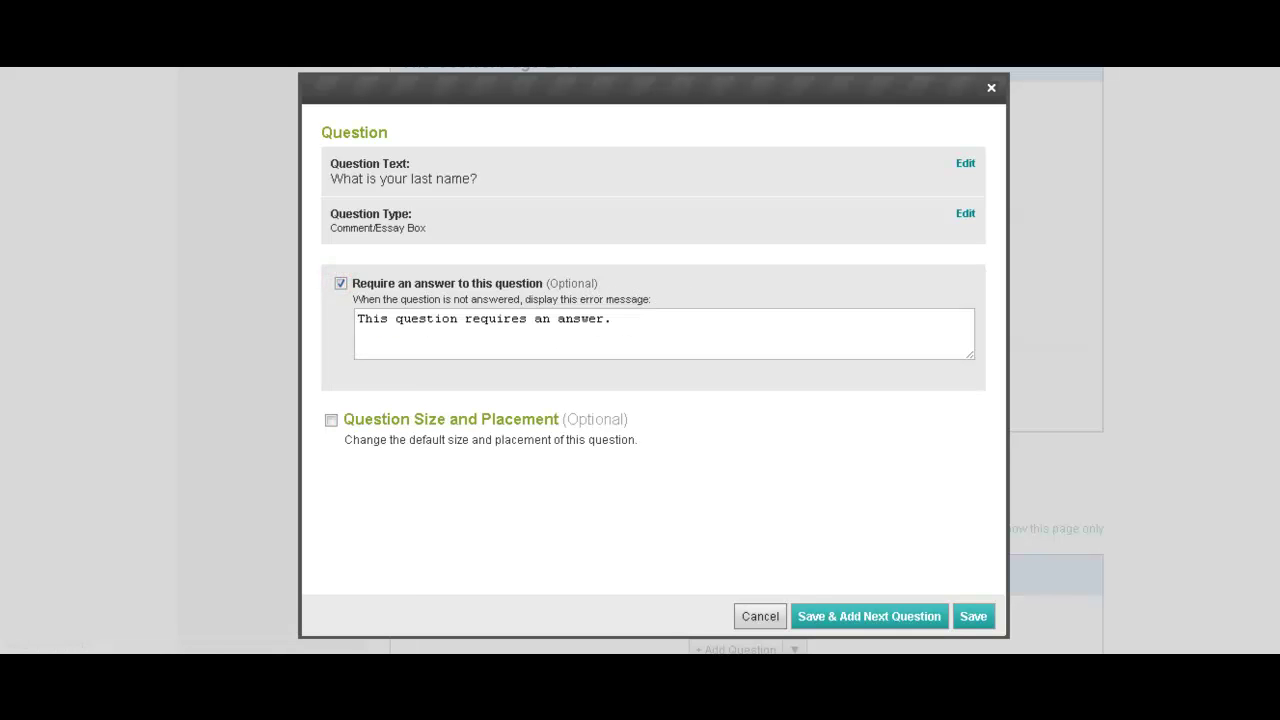
{"action": "left_click", "coordinate": [965, 213]}
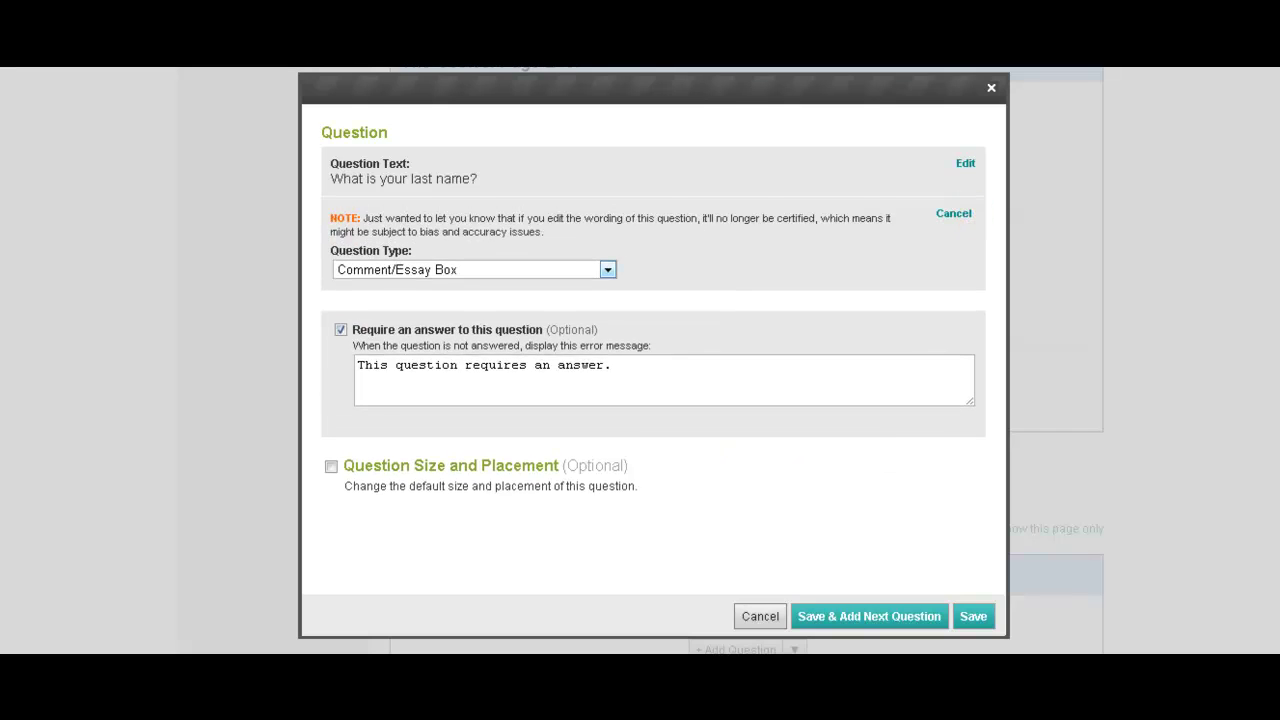
{"action": "left_click", "coordinate": [584, 269]}
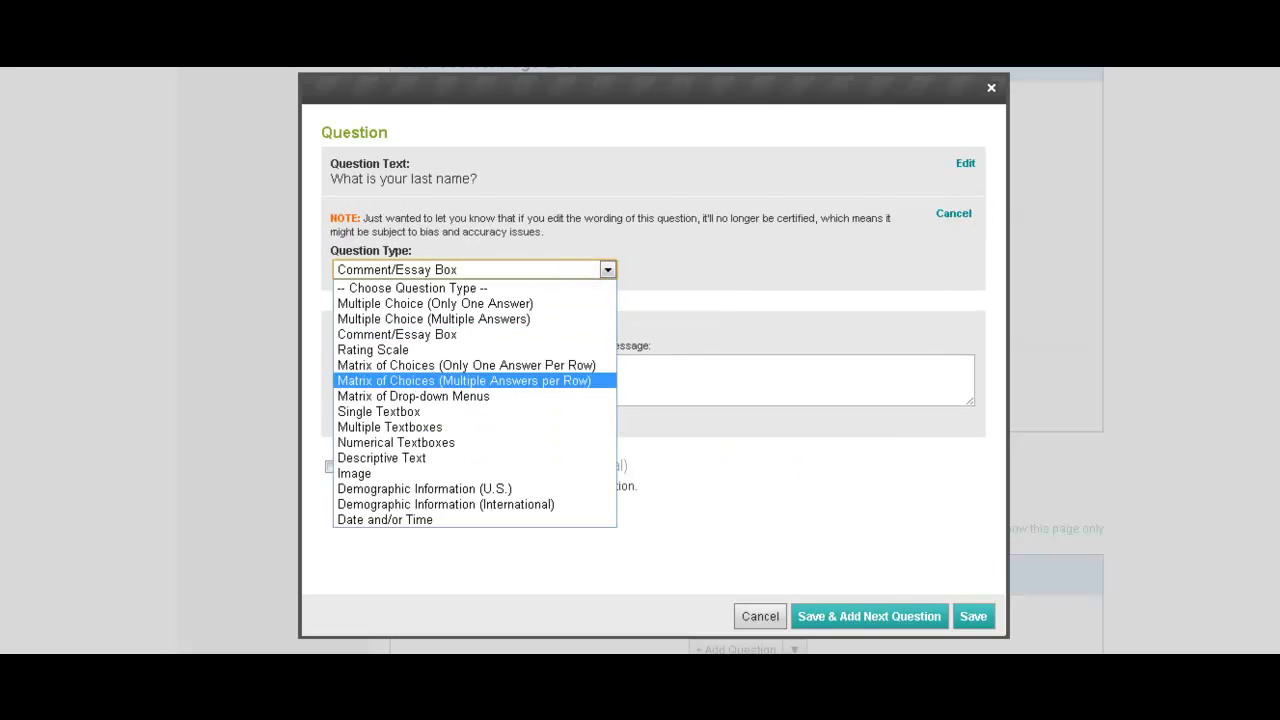
{"action": "left_click", "coordinate": [530, 411]}
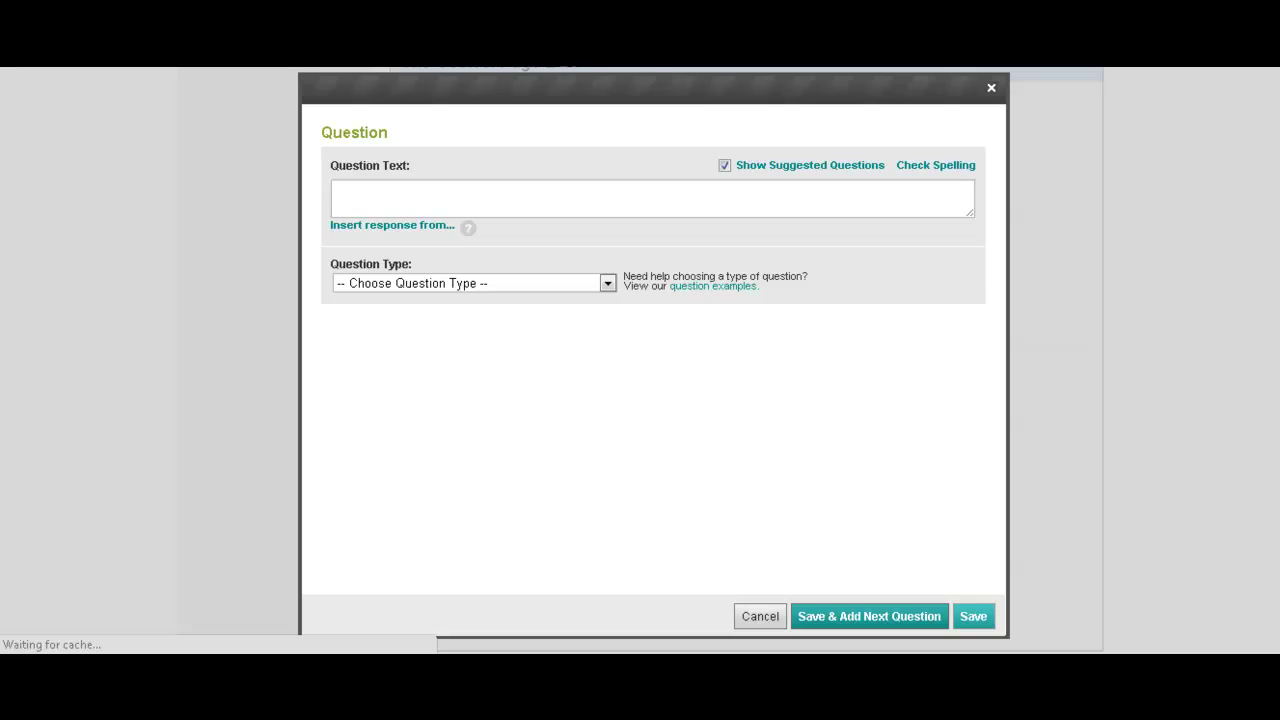
Enter 'What is your email address?' as a required Single Textbox question and save it.
{"action": "left_click", "coordinate": [465, 204]}
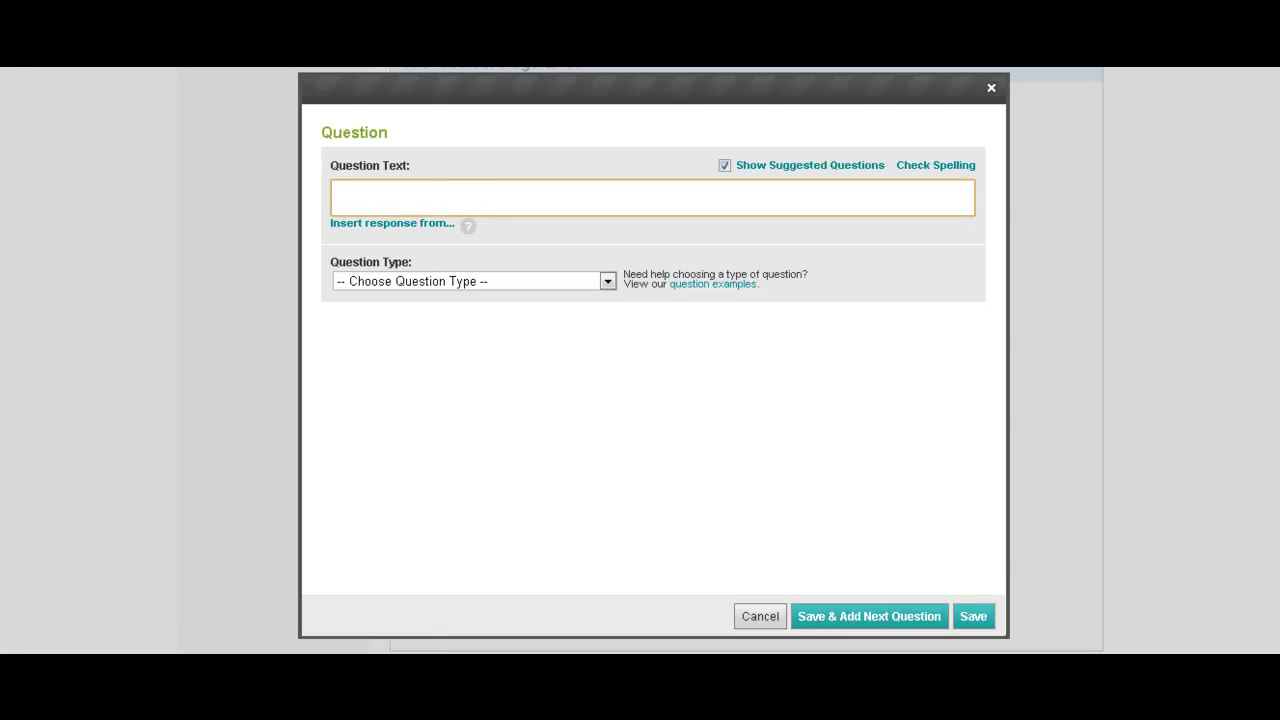
{"action": "type", "text": "What is yo"}
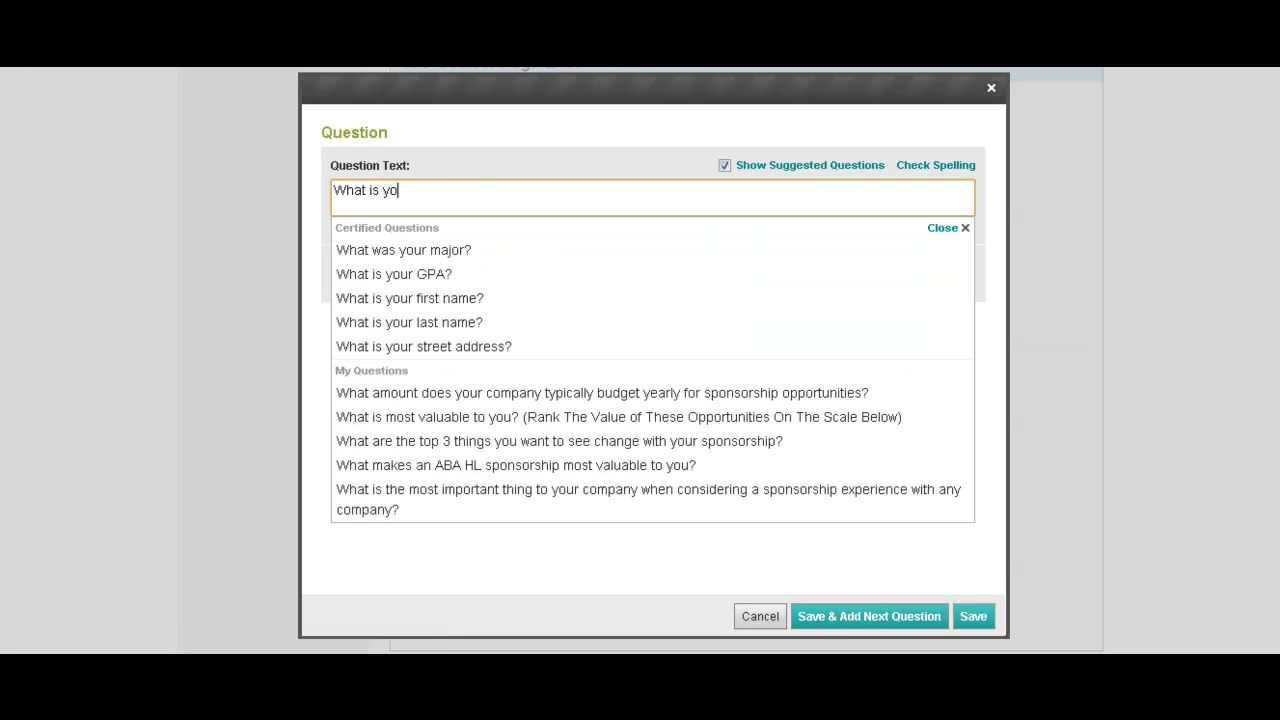
{"action": "type", "text": "ur email"}
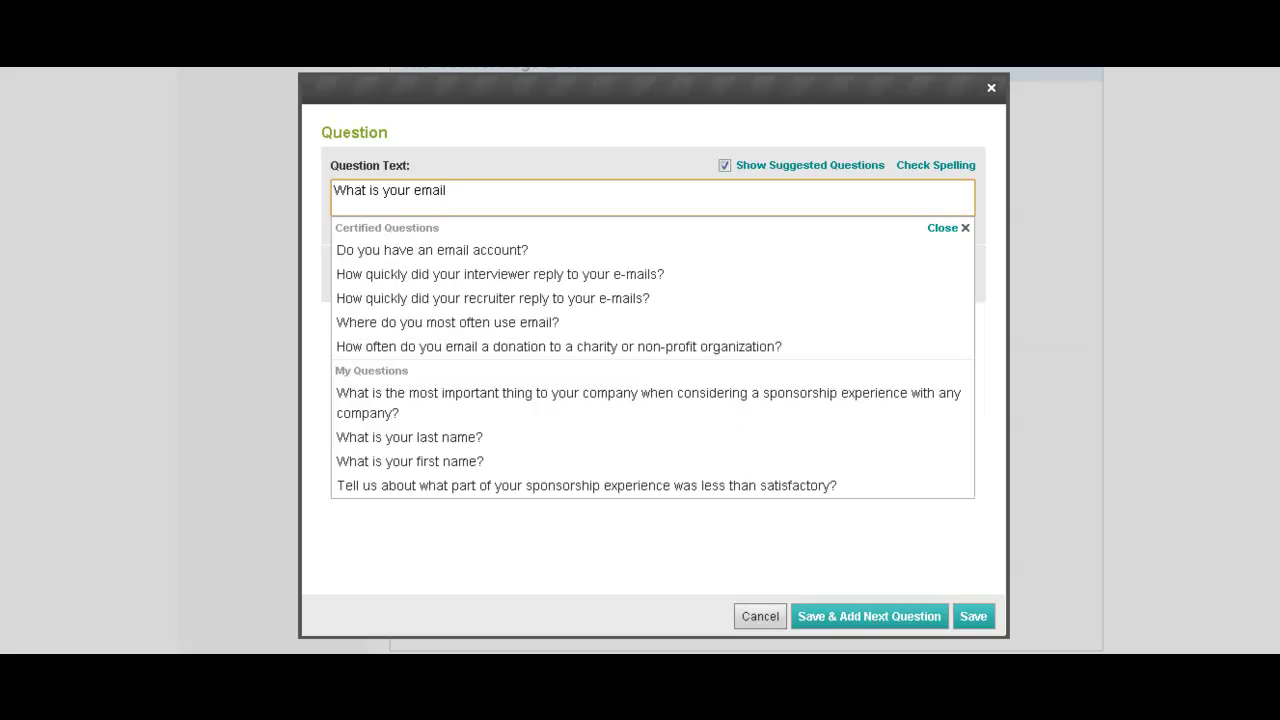
{"action": "key", "text": "Down"}
{"action": "left_click", "coordinate": [491, 192]}
{"action": "type", "text": "address?"}
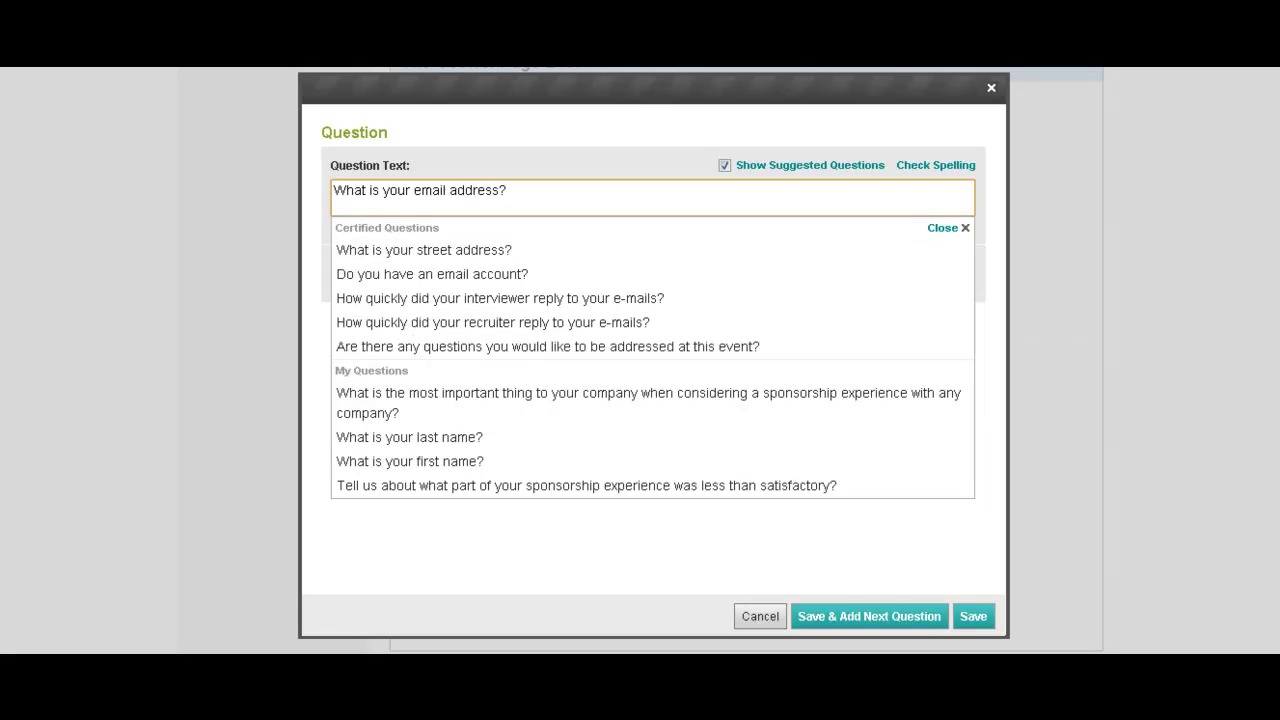
{"action": "left_click", "coordinate": [952, 227]}
{"action": "left_click", "coordinate": [607, 281]}
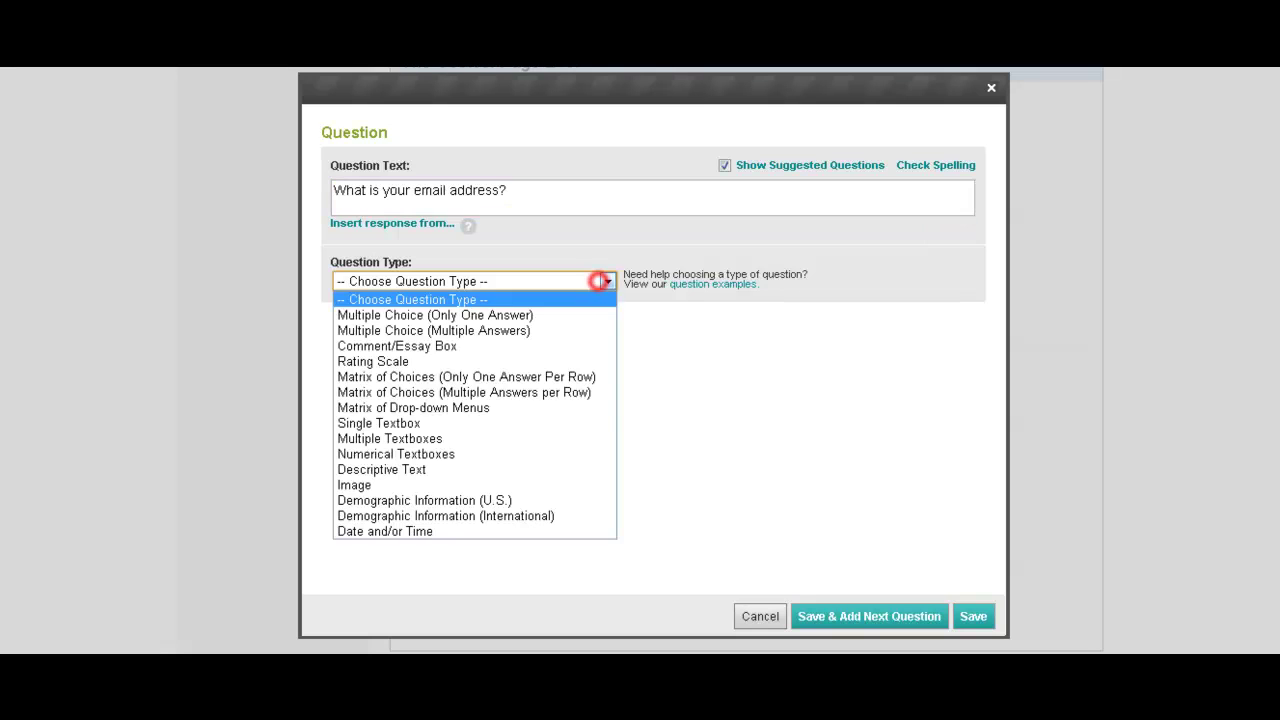
{"action": "left_click", "coordinate": [500, 423]}
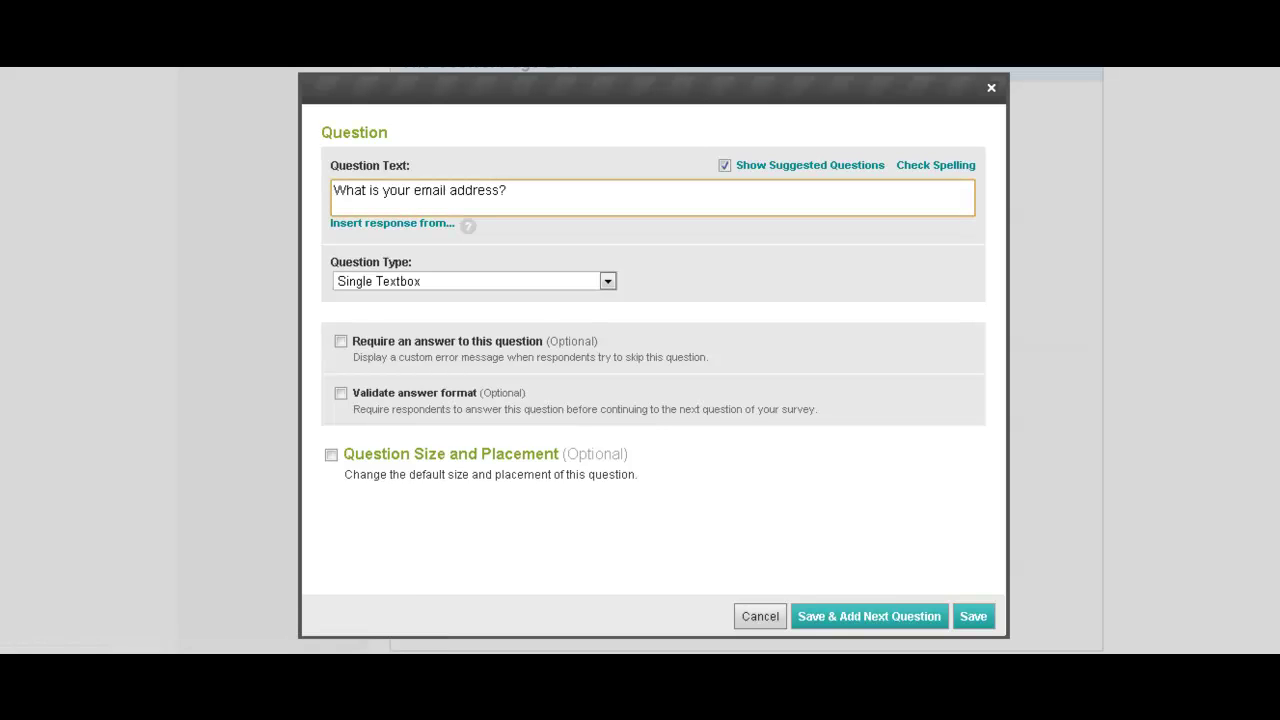
{"action": "left_click", "coordinate": [340, 341]}
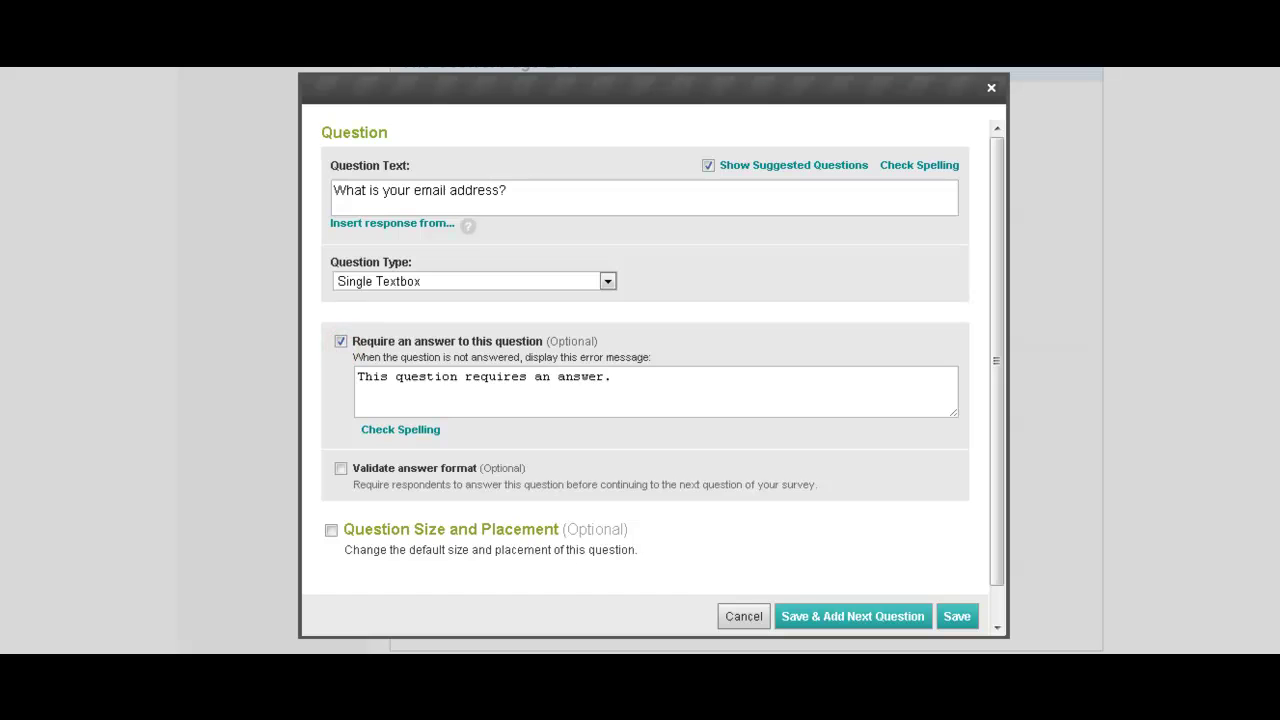
{"action": "left_click", "coordinate": [956, 616]}
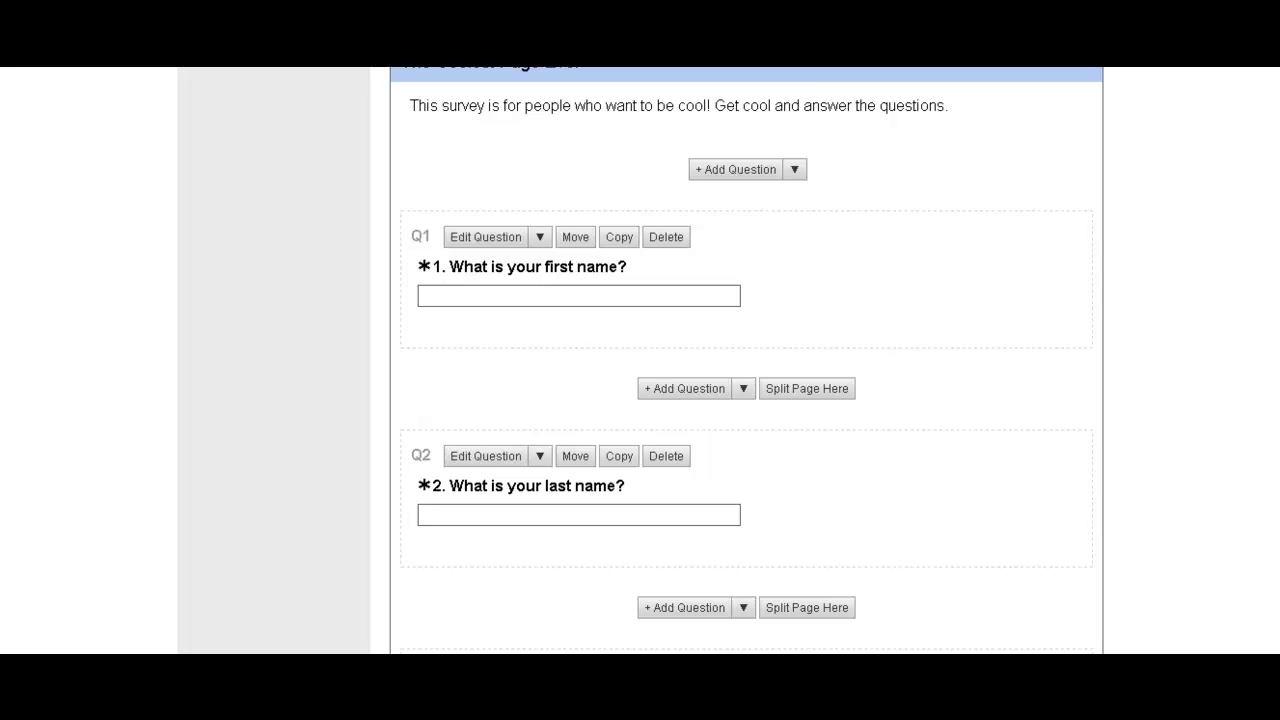
Edit Page 2's information: title 'Cool Rating Scale', description 'How cool are you really?', then save.
{"action": "scroll", "coordinate": [746, 360], "scroll_direction": "down", "scroll_amount": 3}
{"action": "scroll", "coordinate": [746, 360], "scroll_direction": "up", "scroll_amount": 4}
{"action": "scroll", "coordinate": [746, 360], "scroll_direction": "down", "scroll_amount": 1}
{"action": "scroll", "coordinate": [746, 360], "scroll_direction": "down", "scroll_amount": 2}
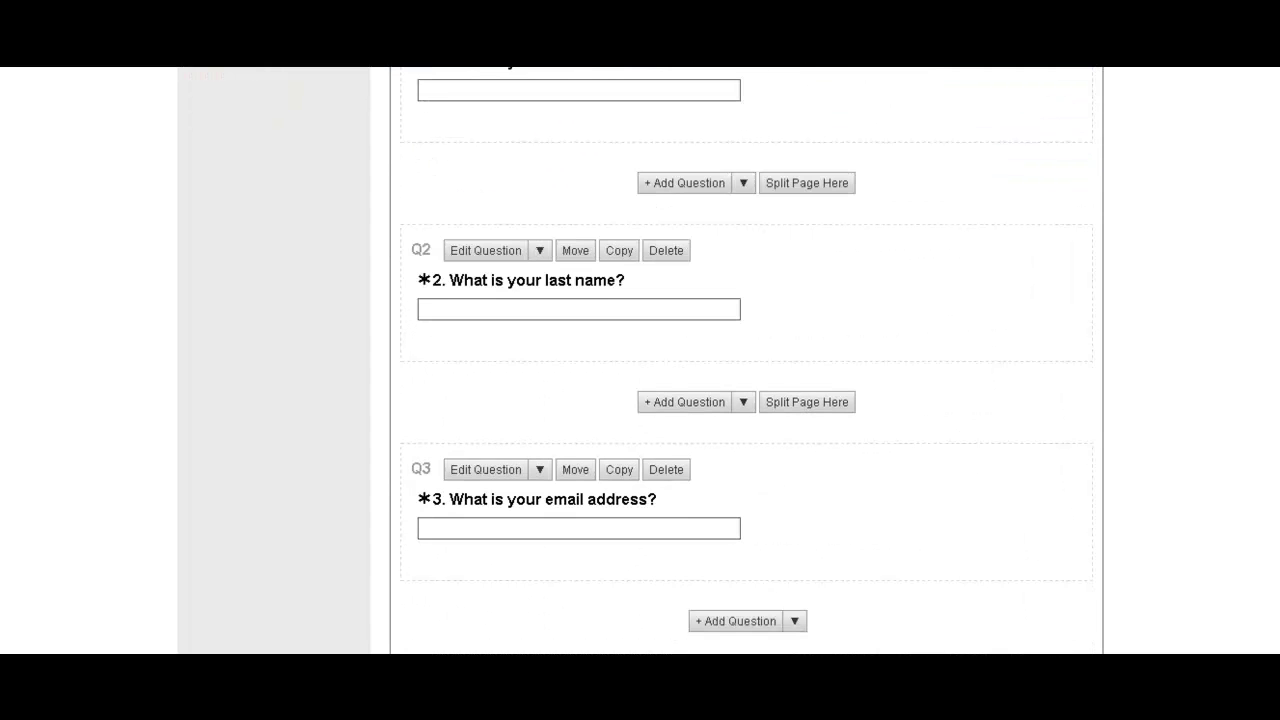
{"action": "scroll", "coordinate": [746, 360], "scroll_direction": "down", "scroll_amount": 2}
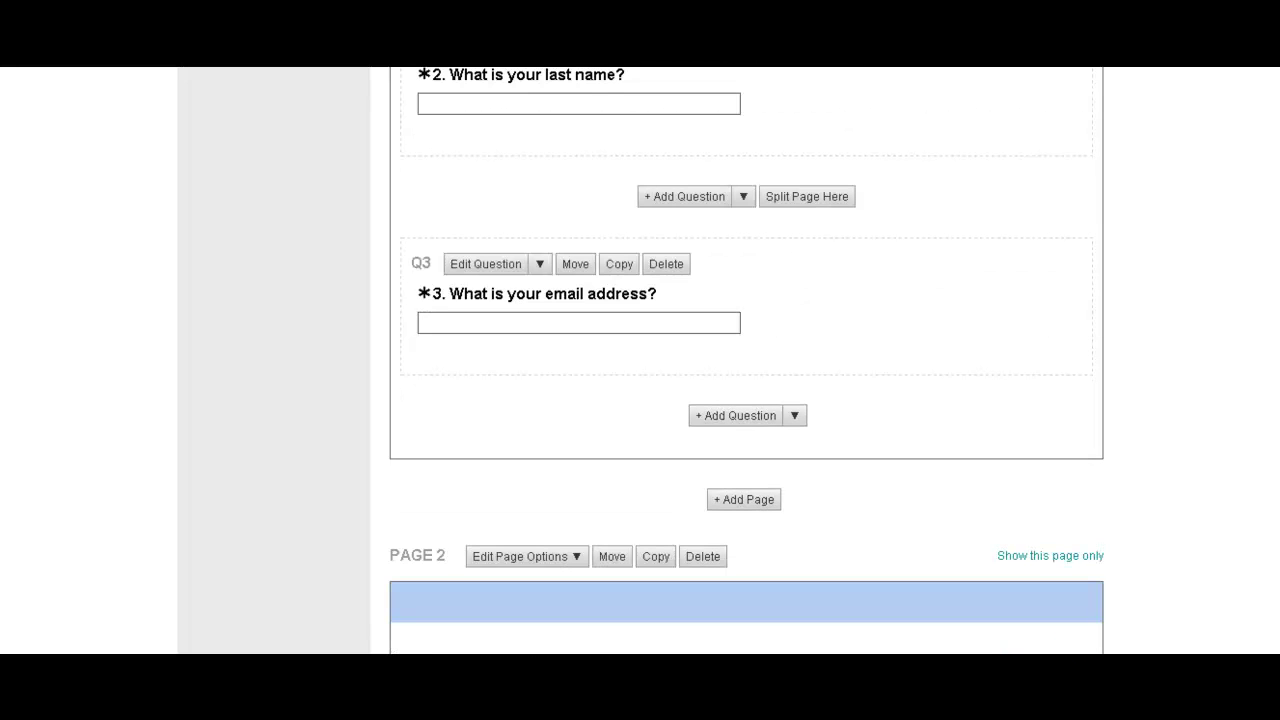
{"action": "scroll", "coordinate": [746, 360], "scroll_direction": "down", "scroll_amount": 2}
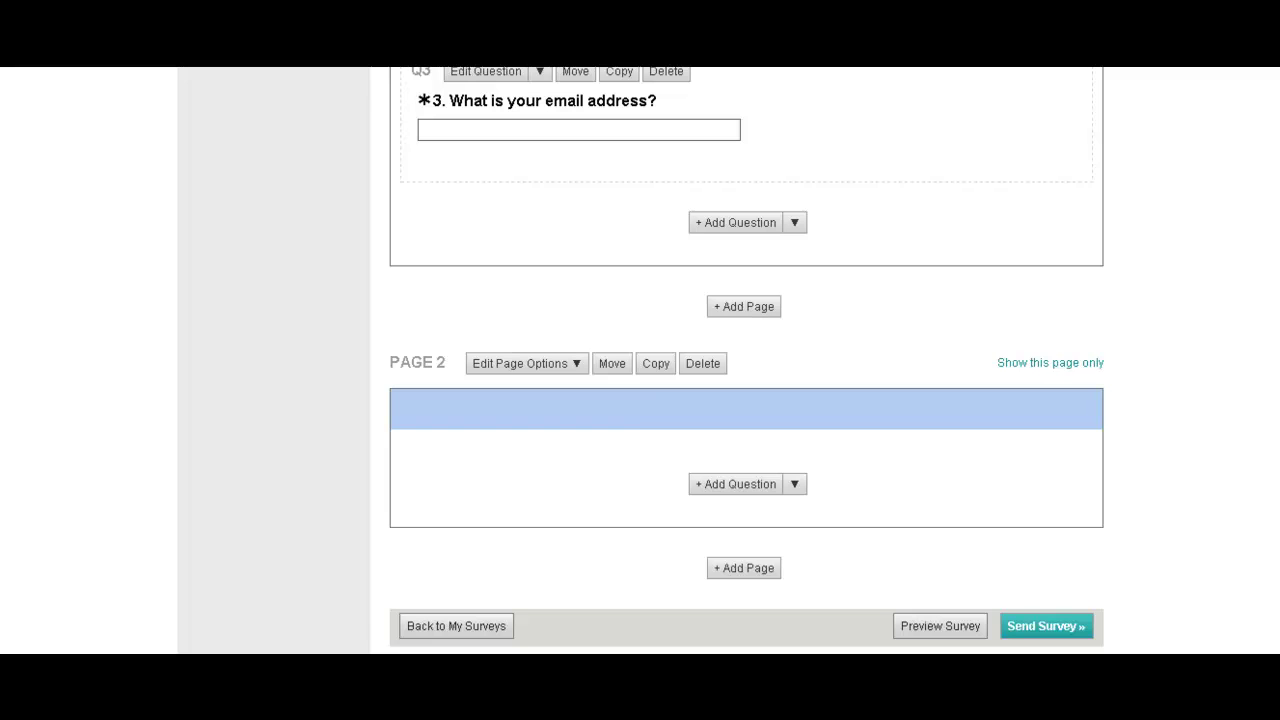
{"action": "left_click", "coordinate": [554, 361]}
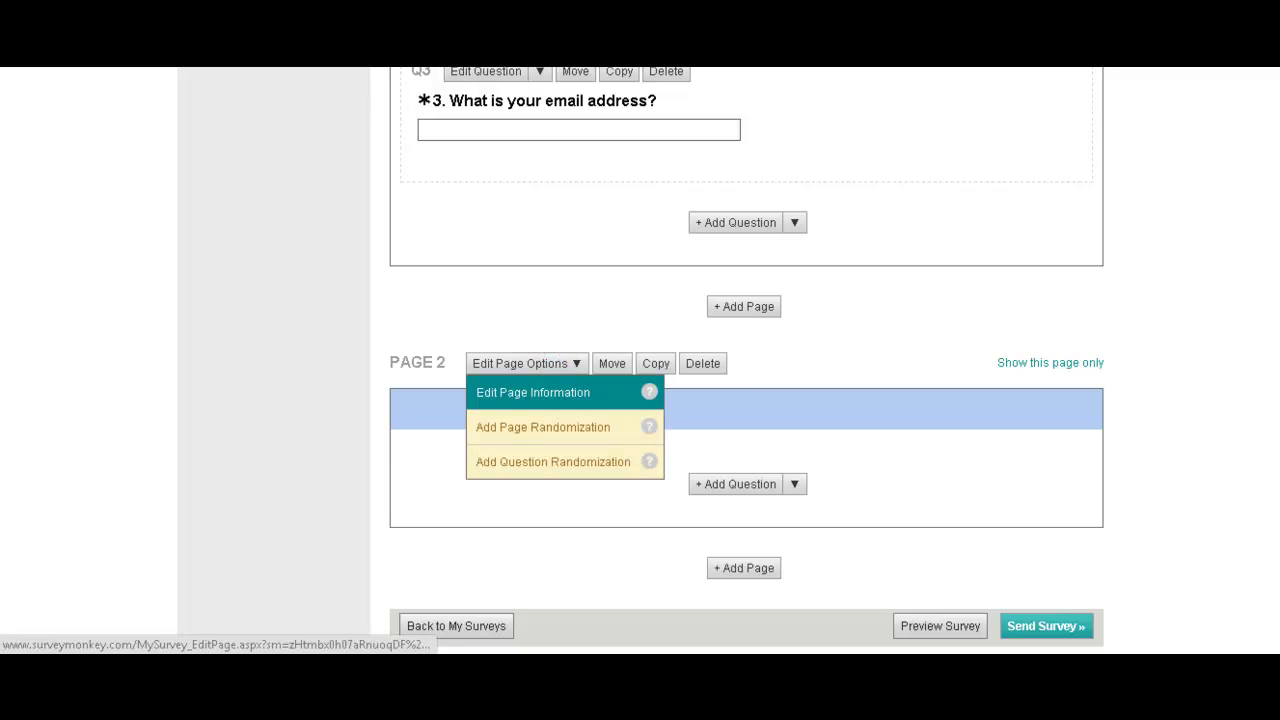
{"action": "left_click", "coordinate": [528, 390]}
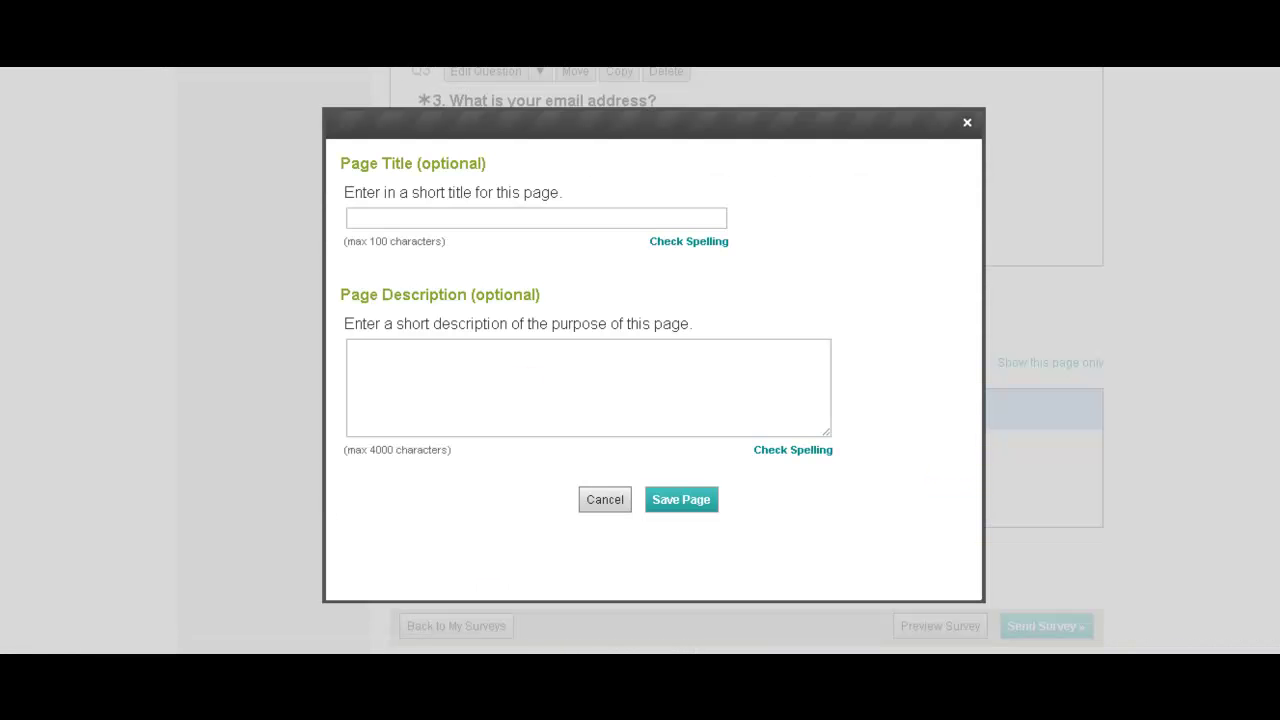
{"action": "left_click", "coordinate": [466, 213]}
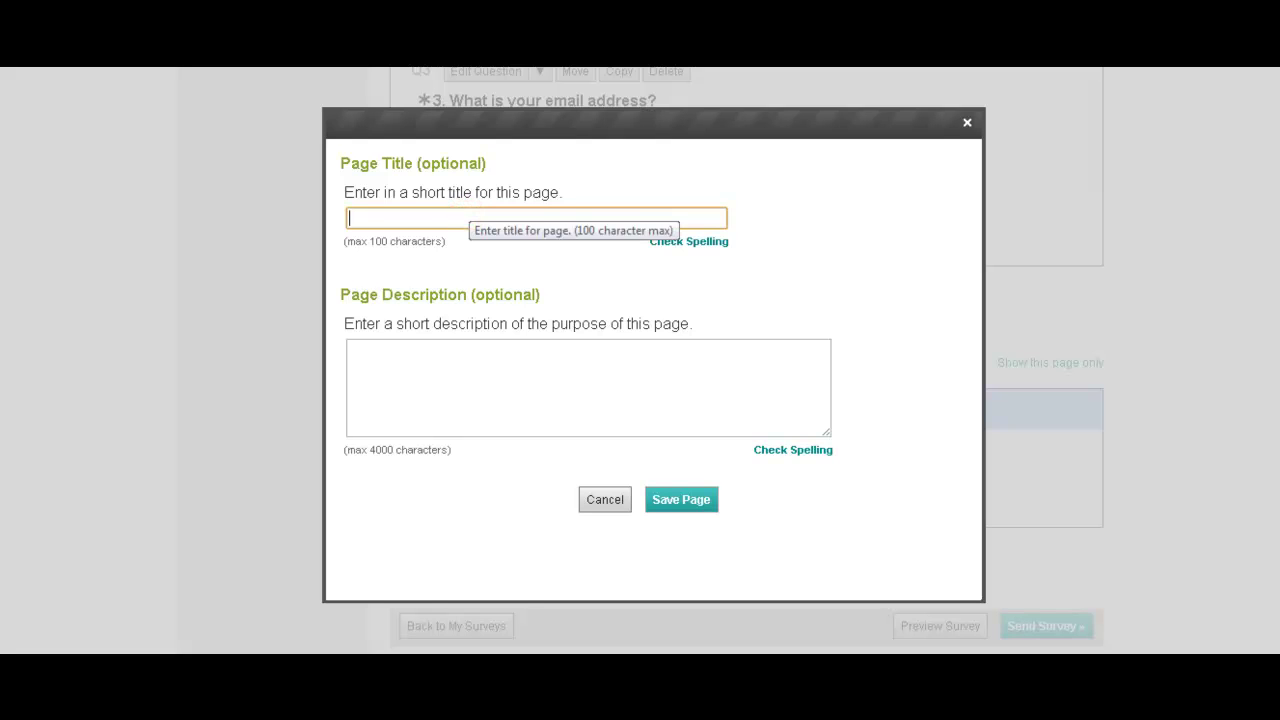
{"action": "type", "text": "Cool Rating Scale"}
{"action": "left_click", "coordinate": [597, 420]}
{"action": "type", "text": "How "}
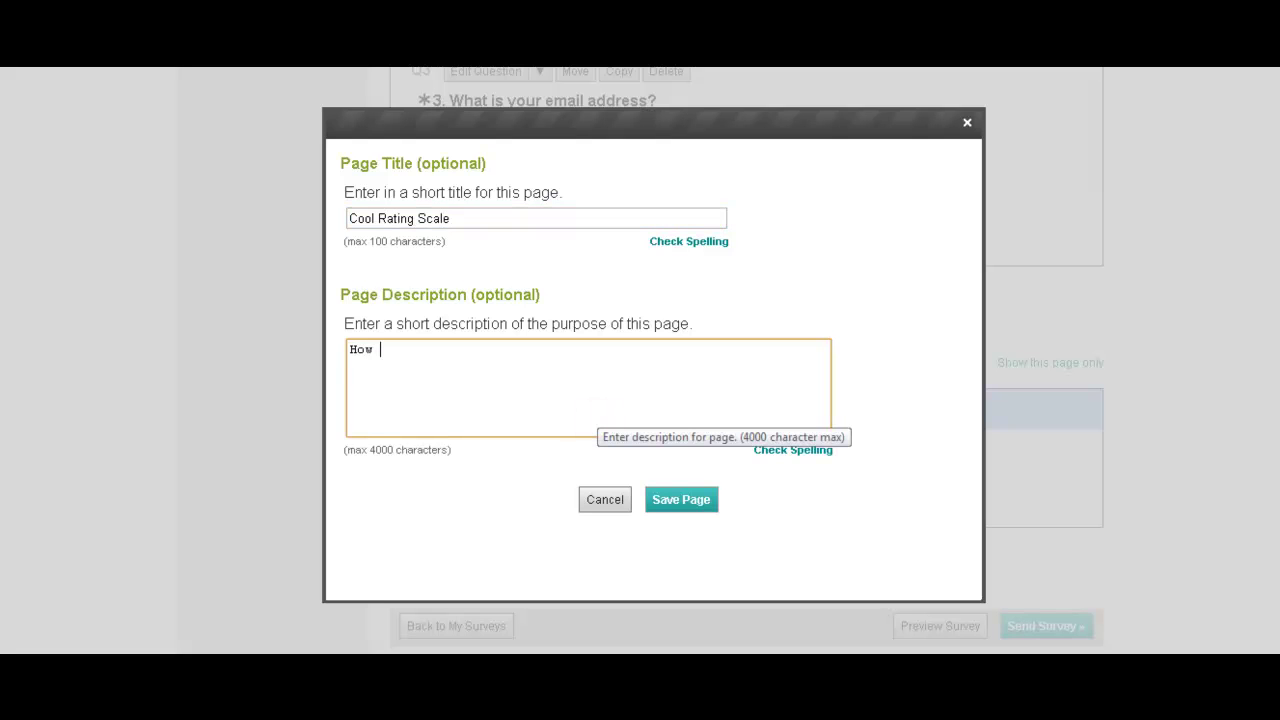
{"action": "type", "text": "cool are you really?"}
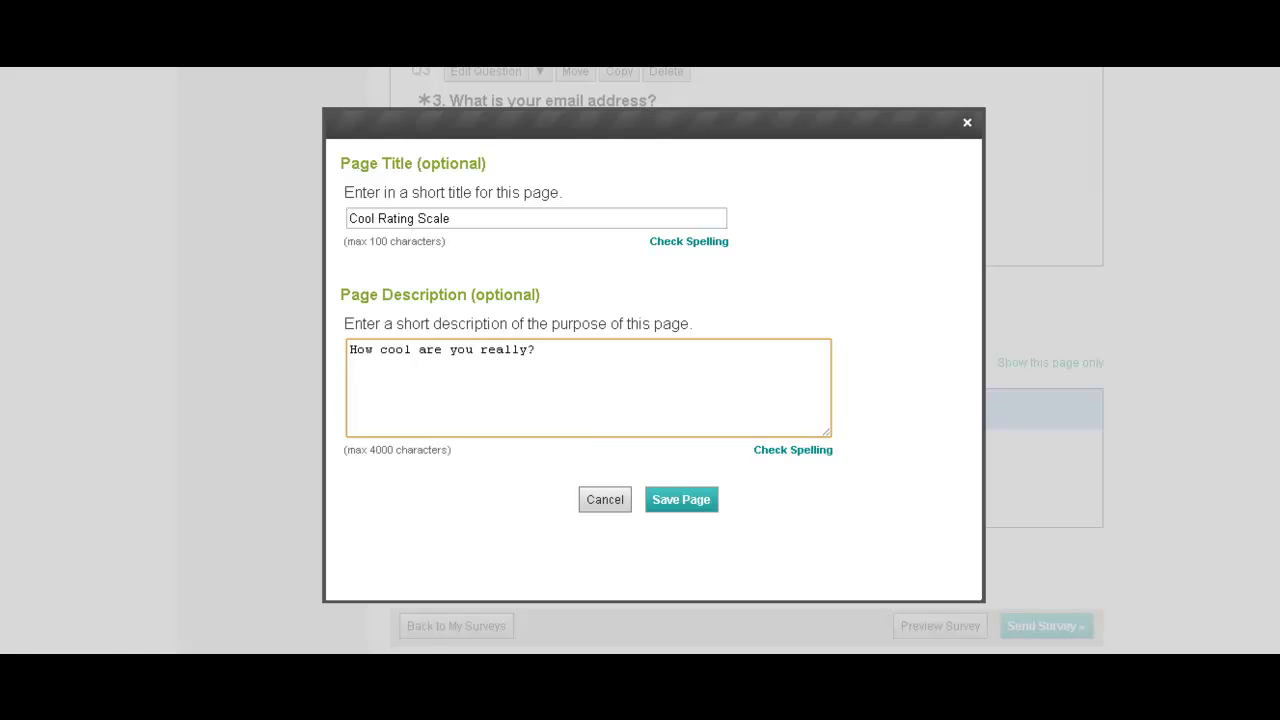
{"action": "left_click", "coordinate": [681, 499]}
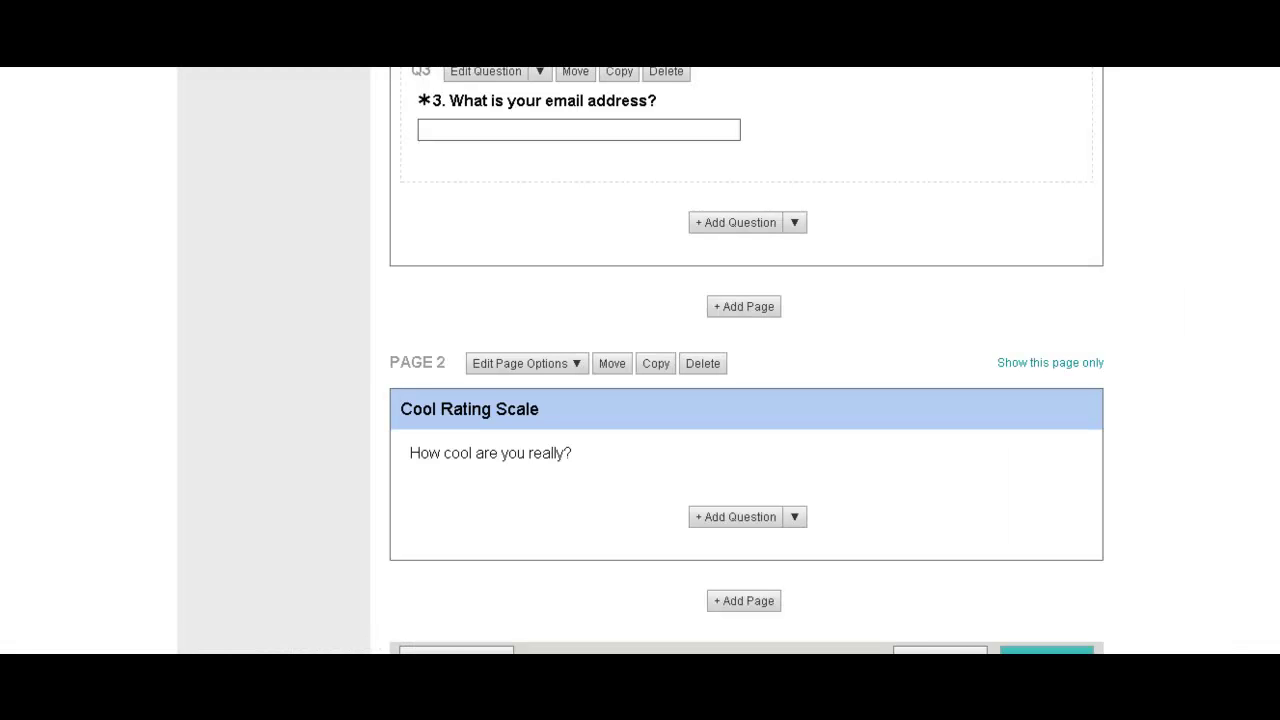
Add a Rating Scale question on page 2: 'Rank yourself on these coolness factors?'.
{"action": "left_click", "coordinate": [795, 516]}
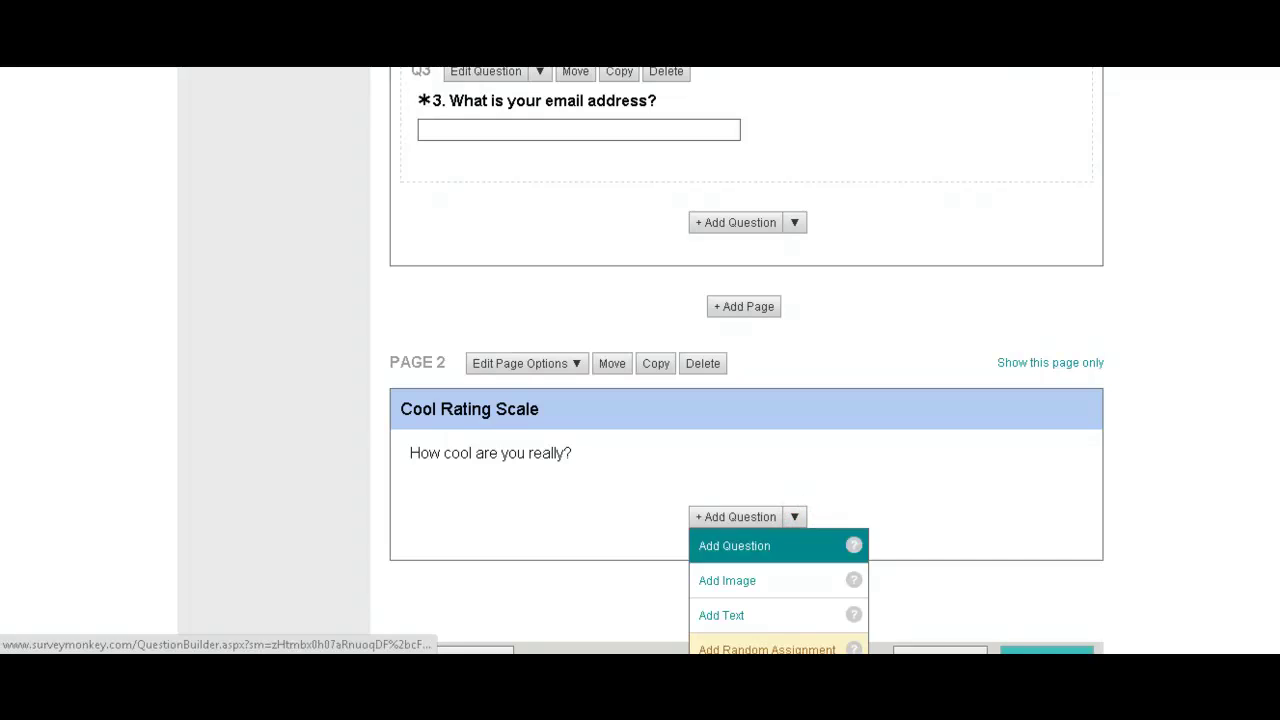
{"action": "left_click", "coordinate": [755, 540]}
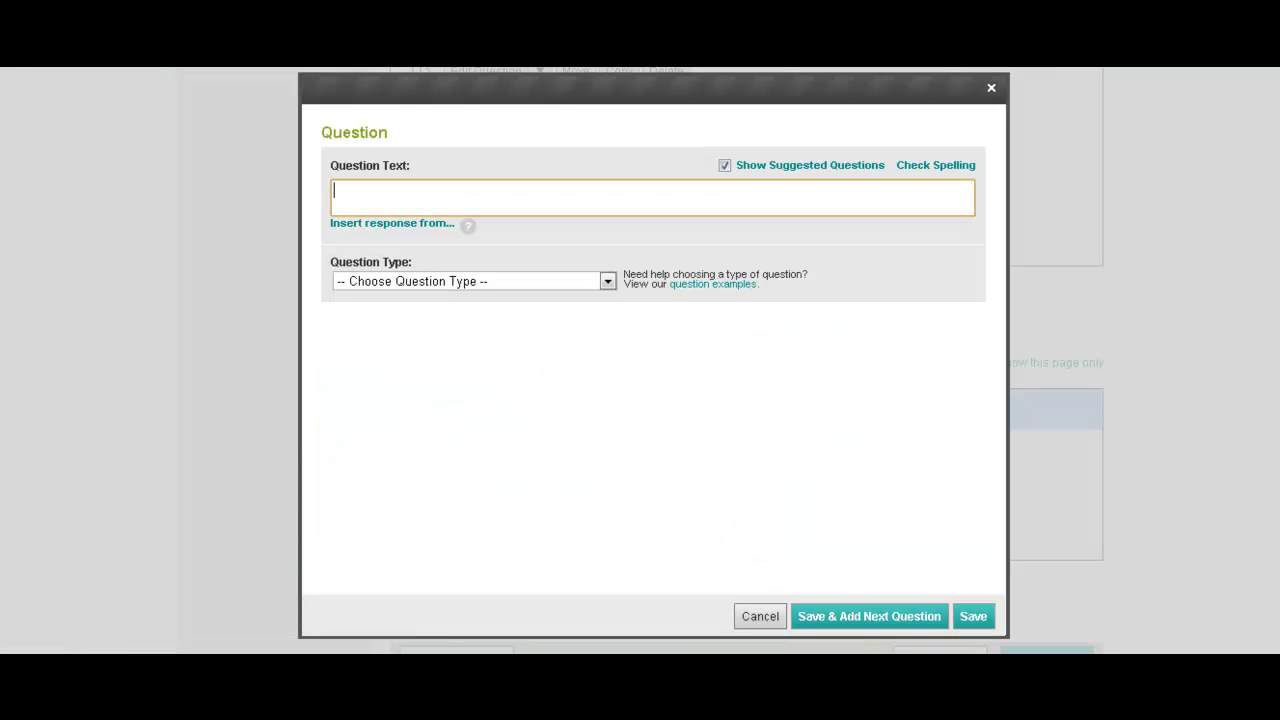
{"action": "left_click", "coordinate": [497, 197]}
{"action": "type", "text": "Rank you"}
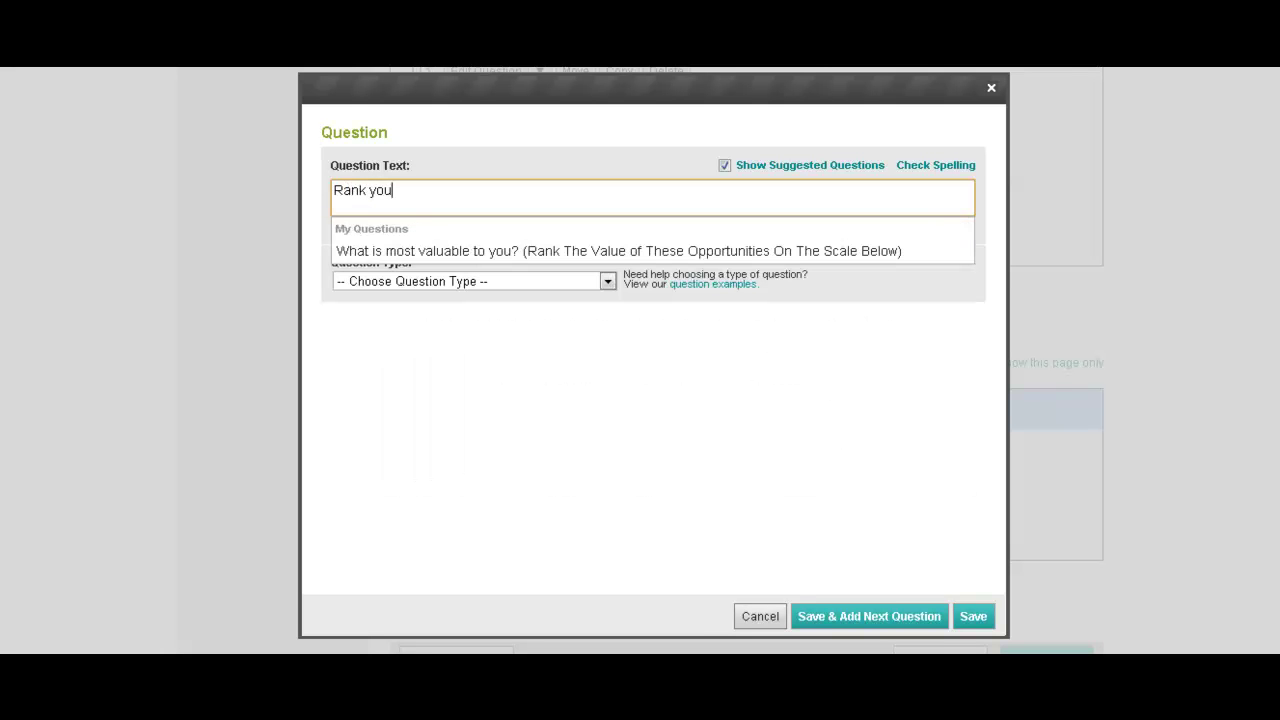
{"action": "type", "text": "rself on these c"}
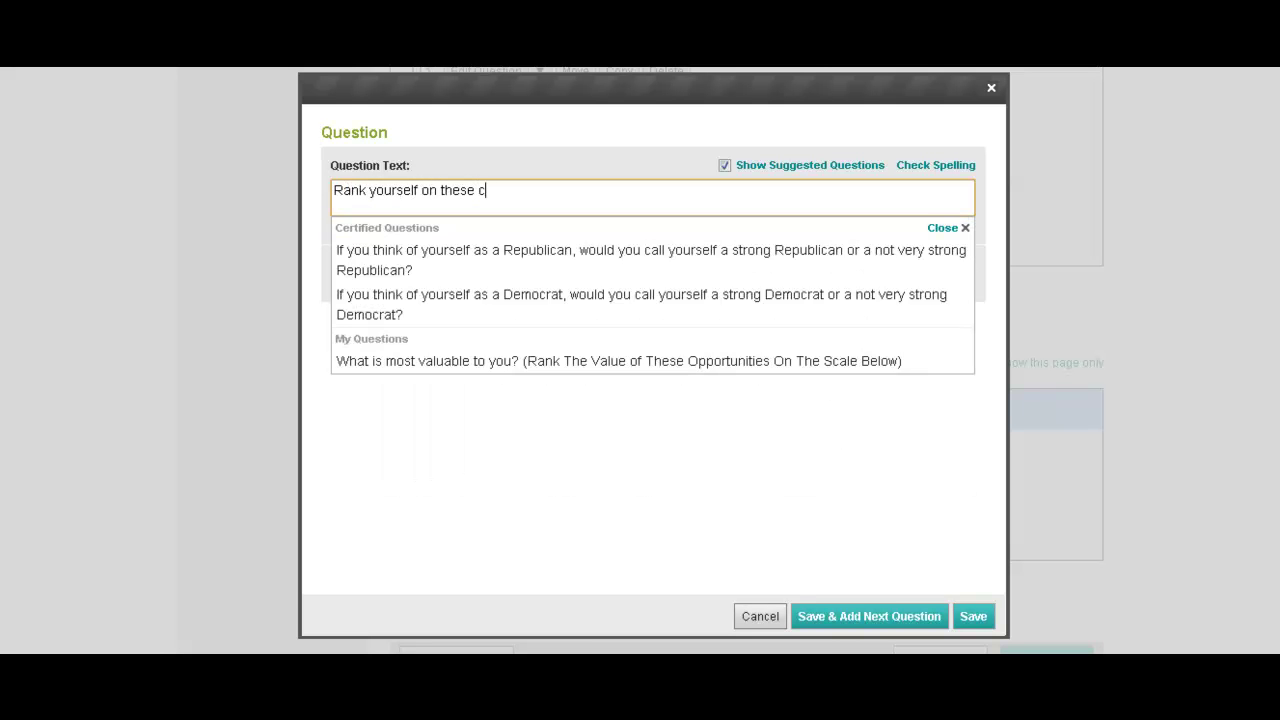
{"action": "type", "text": "ooles"}
{"action": "key", "text": "BackSpace"}
{"action": "type", "text": "ness factors?"}
{"action": "left_click", "coordinate": [753, 435]}
{"action": "left_click", "coordinate": [607, 281]}
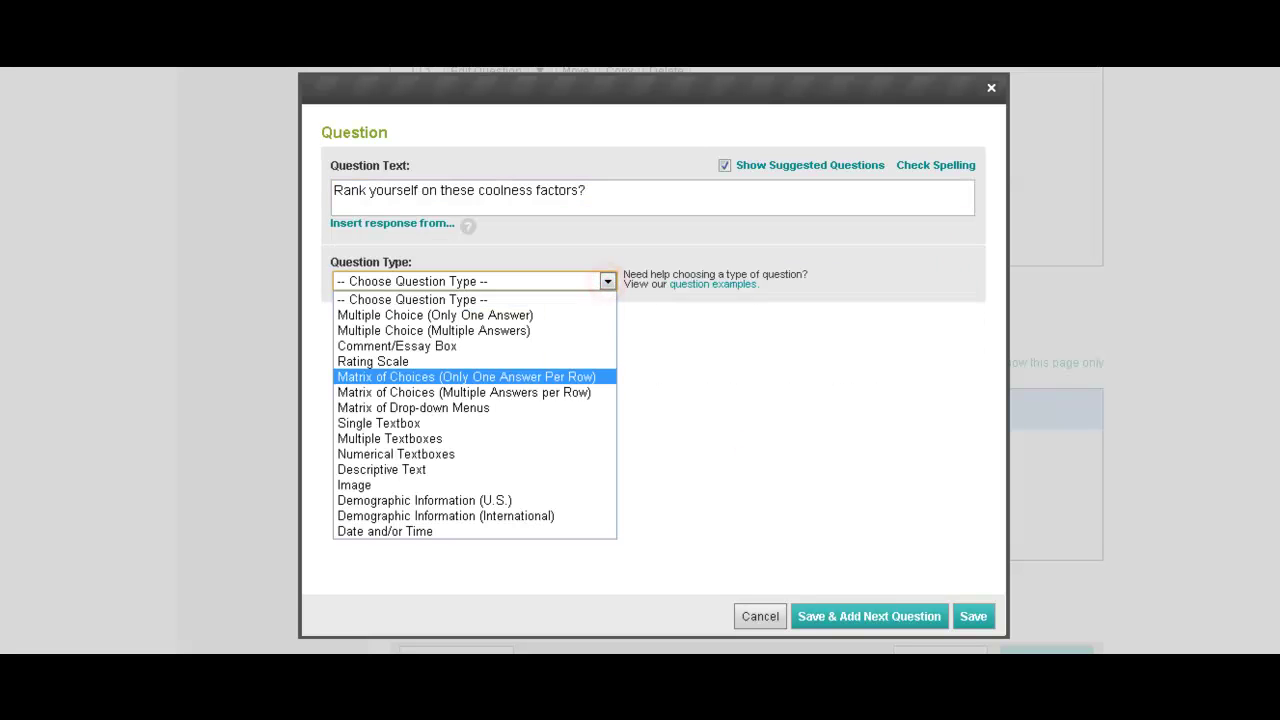
{"action": "left_click", "coordinate": [470, 360]}
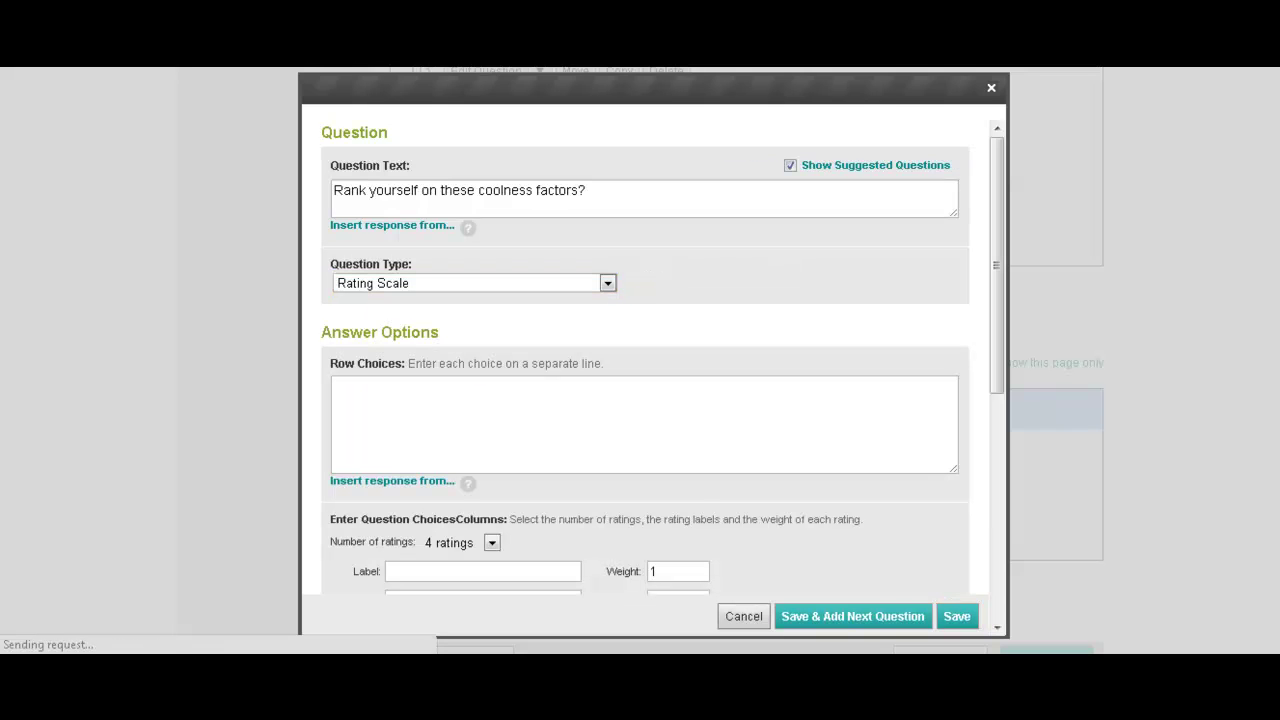
Enter row choices about reading regularly, hanging out with friends, and Modern Family as favorite TV show.
{"action": "left_click", "coordinate": [497, 402]}
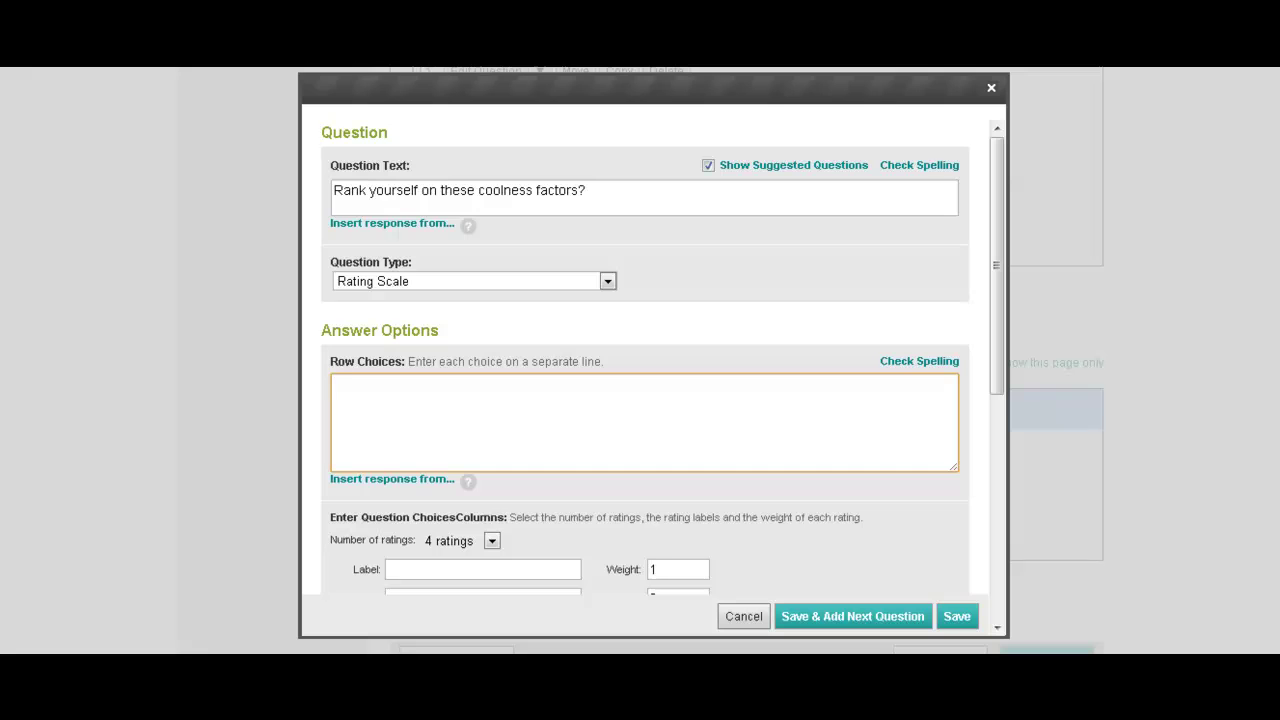
{"action": "type", "text": "You like to nerd up b"}
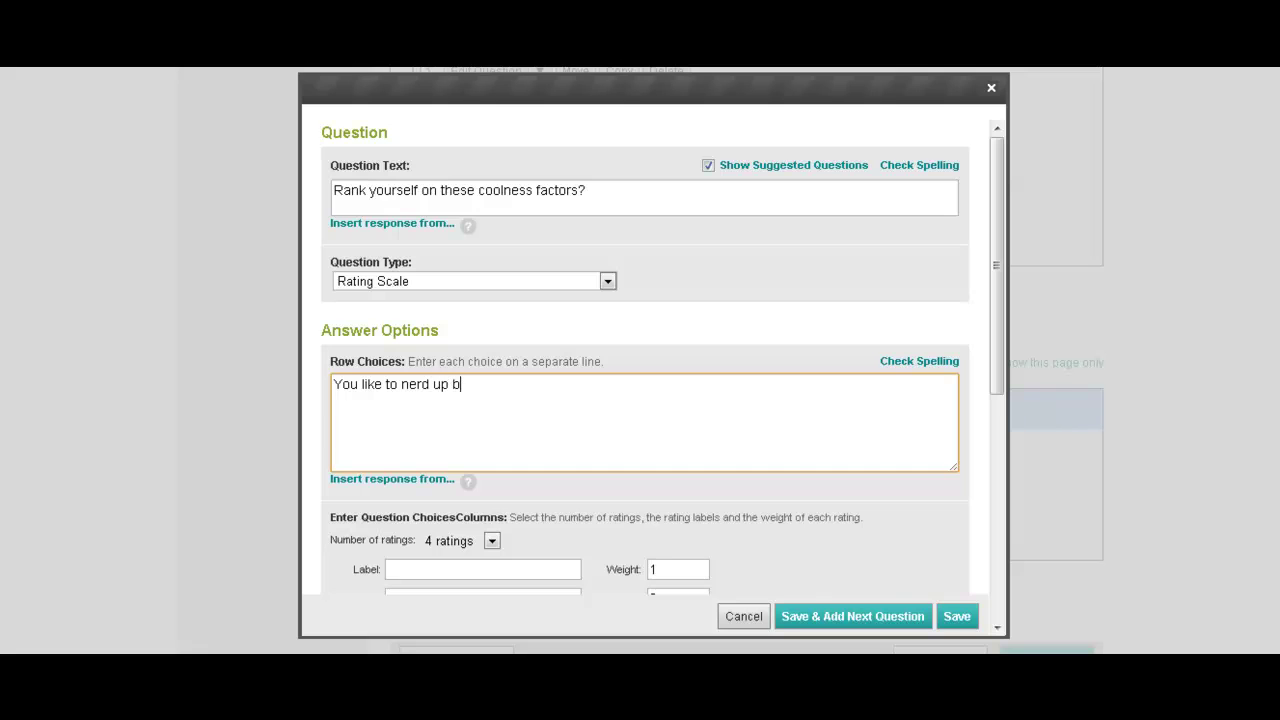
{"action": "key", "text": "BackSpace"}
{"action": "key", "text": "BackSpace"}
{"action": "type", "text": "it up by reading on a regular basis"}
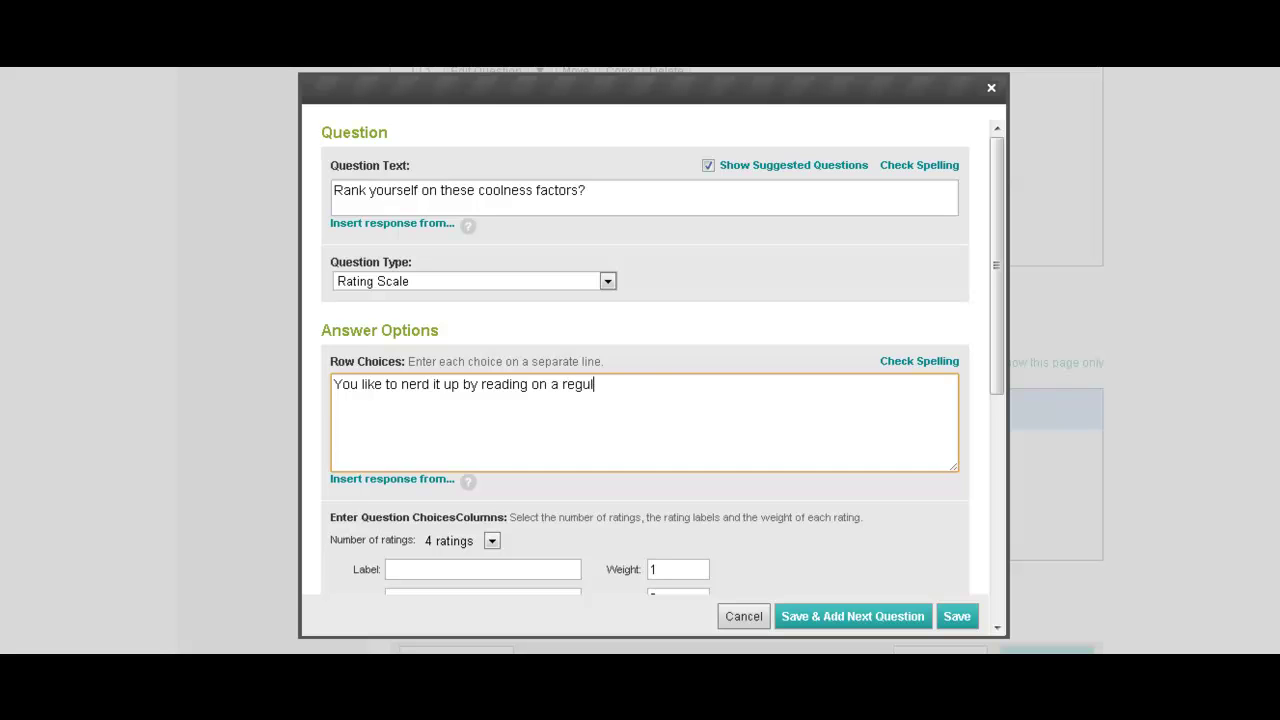
{"action": "key", "text": "Return"}
{"action": "type", "text": "You enjoye"}
{"action": "key", "text": "BackSpace"}
{"action": "type", "text": "hanging with"}
{"action": "key", "text": "BackSpace"}
{"action": "key", "text": "BackSpace"}
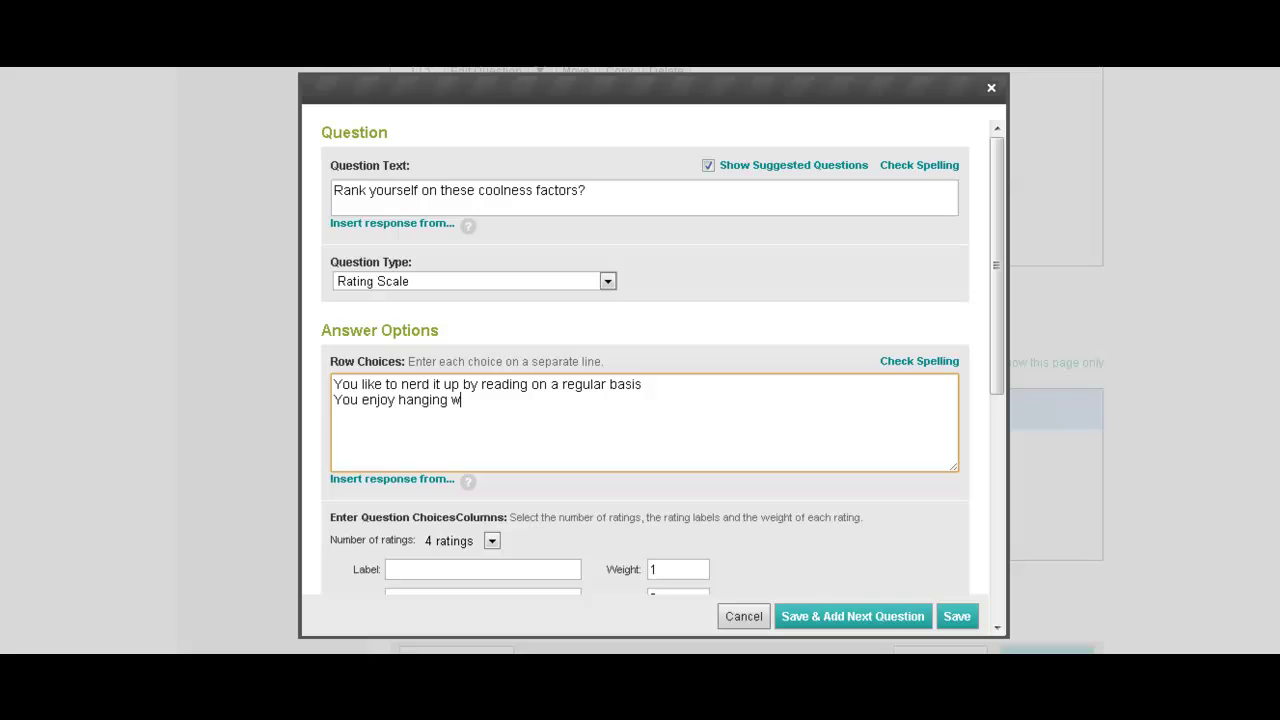
{"action": "key", "text": "BackSpace"}
{"action": "type", "text": "out with friends"}
{"action": "key", "text": "Return"}
{"action": "type", "text": "Y&o"}
{"action": "key", "text": "BackSpace"}
{"action": "type", "text": "our "}
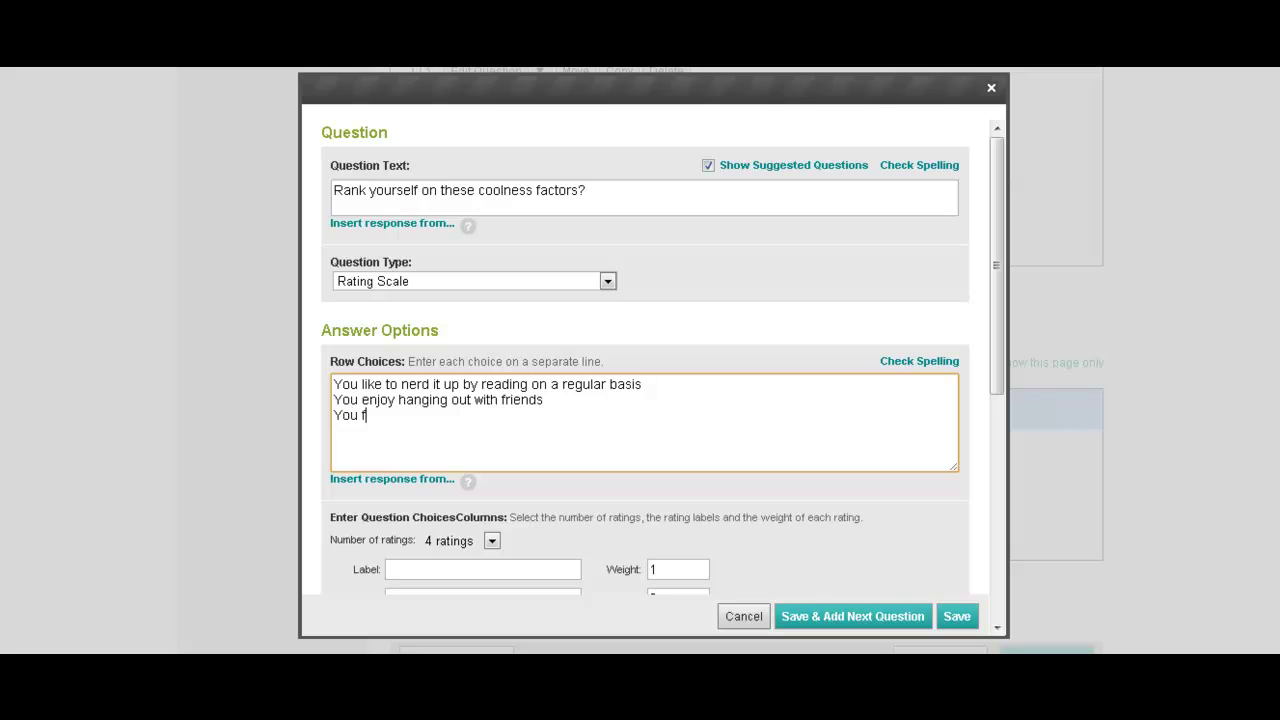
{"action": "type", "text": "favorite Tv"}
{"action": "key", "text": "BackSpace"}
{"action": "key", "text": "BackSpace"}
{"action": "type", "text": "V show is Moder"}
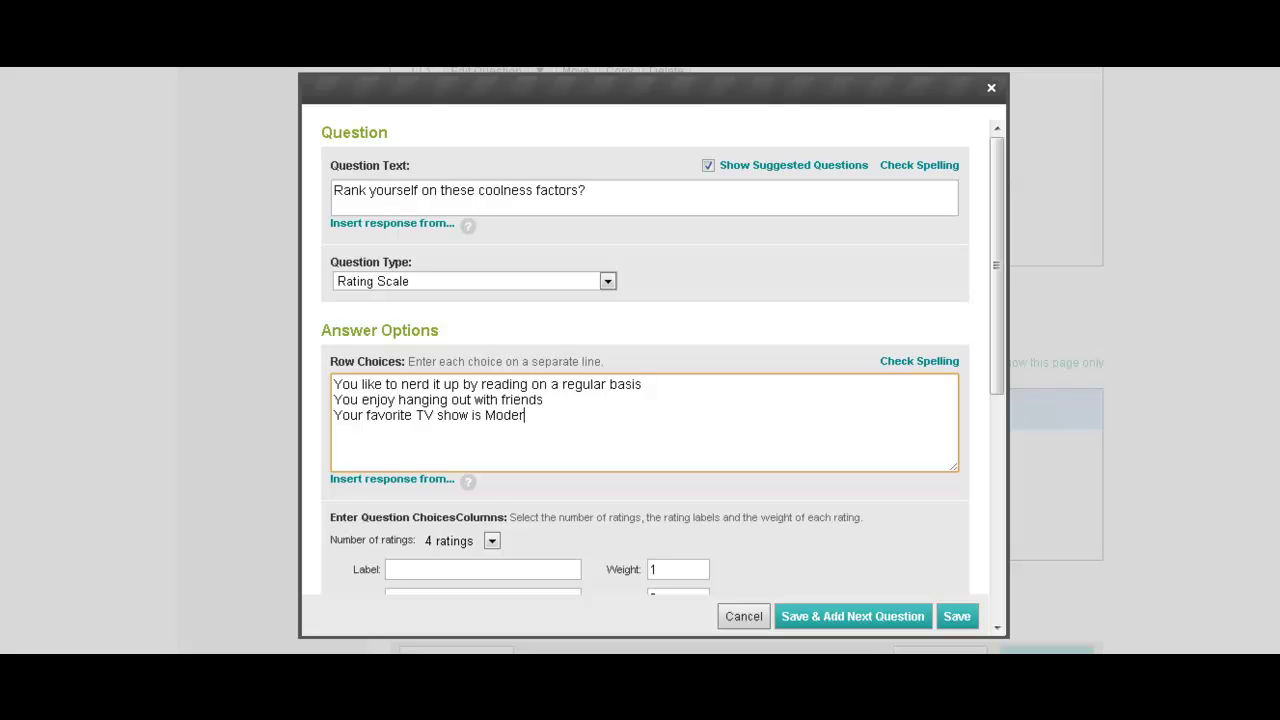
{"action": "type", "text": "n Family"}
{"action": "scroll", "coordinate": [645, 360], "scroll_direction": "down", "scroll_amount": 2}
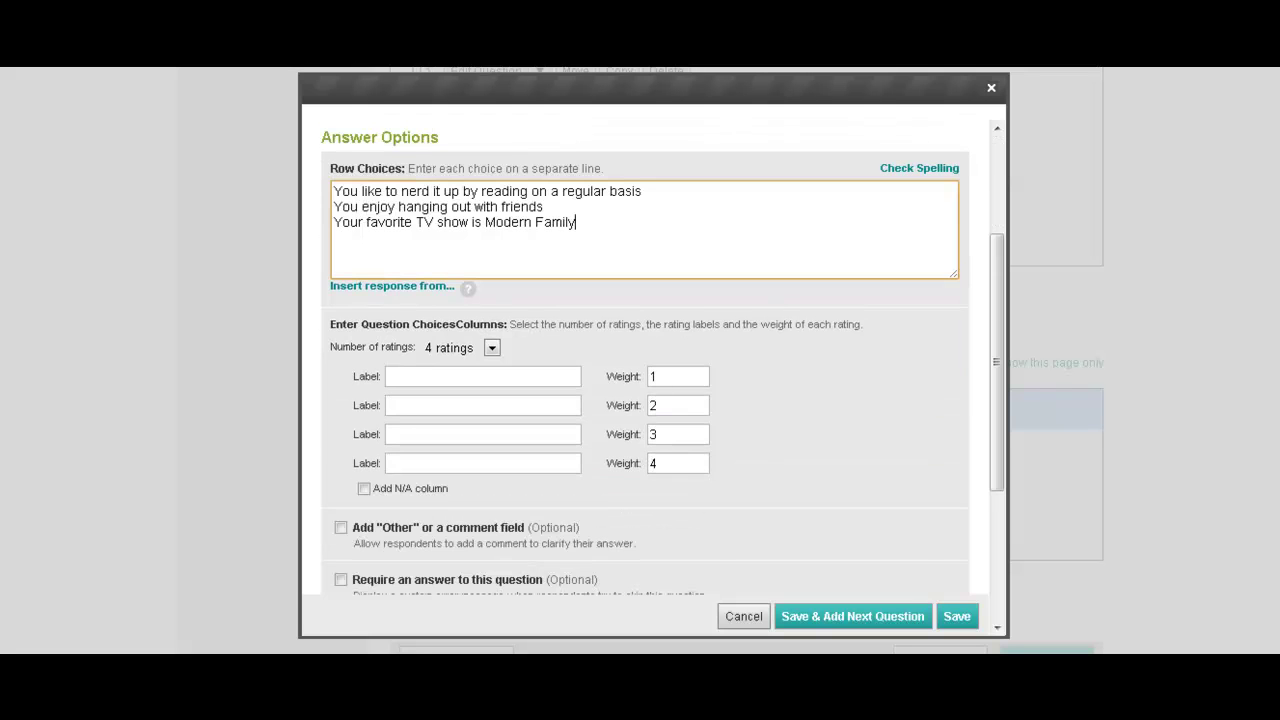
Reduce the scale to 3 ratings and label them Nerd, Cool and Coolest.
{"action": "left_click", "coordinate": [445, 370]}
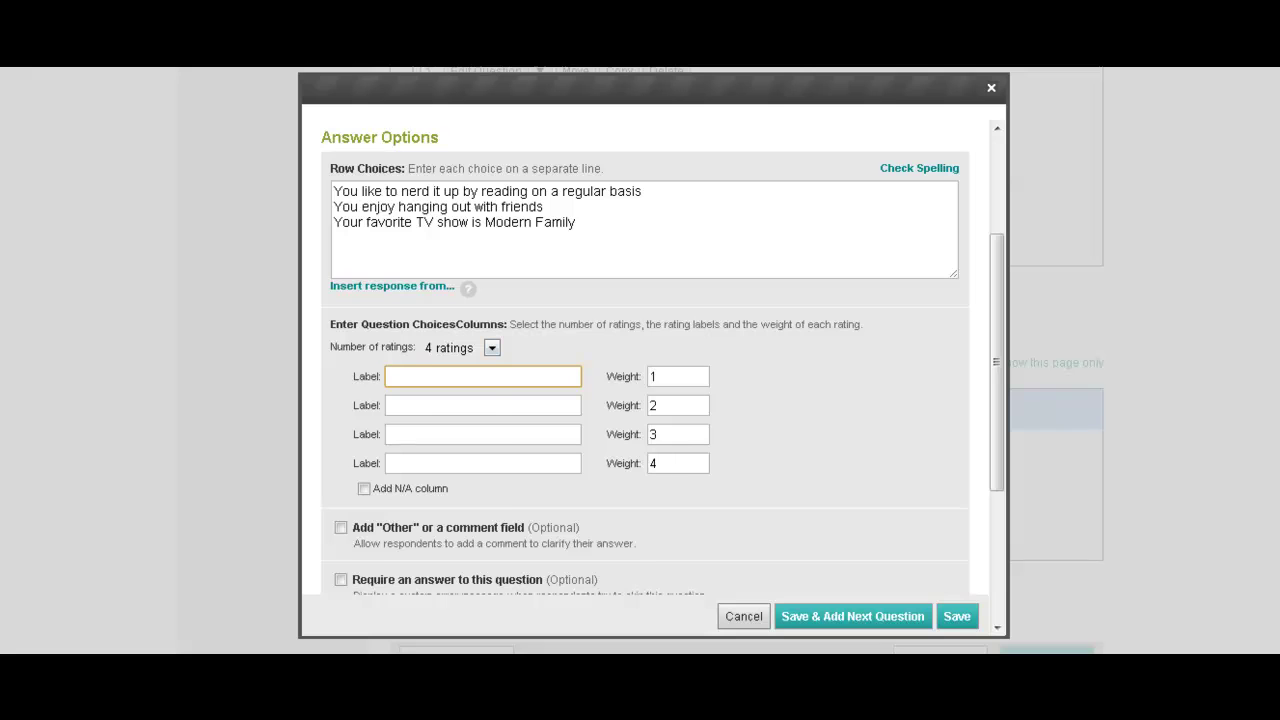
{"action": "left_click", "coordinate": [491, 347]}
{"action": "left_click", "coordinate": [465, 379]}
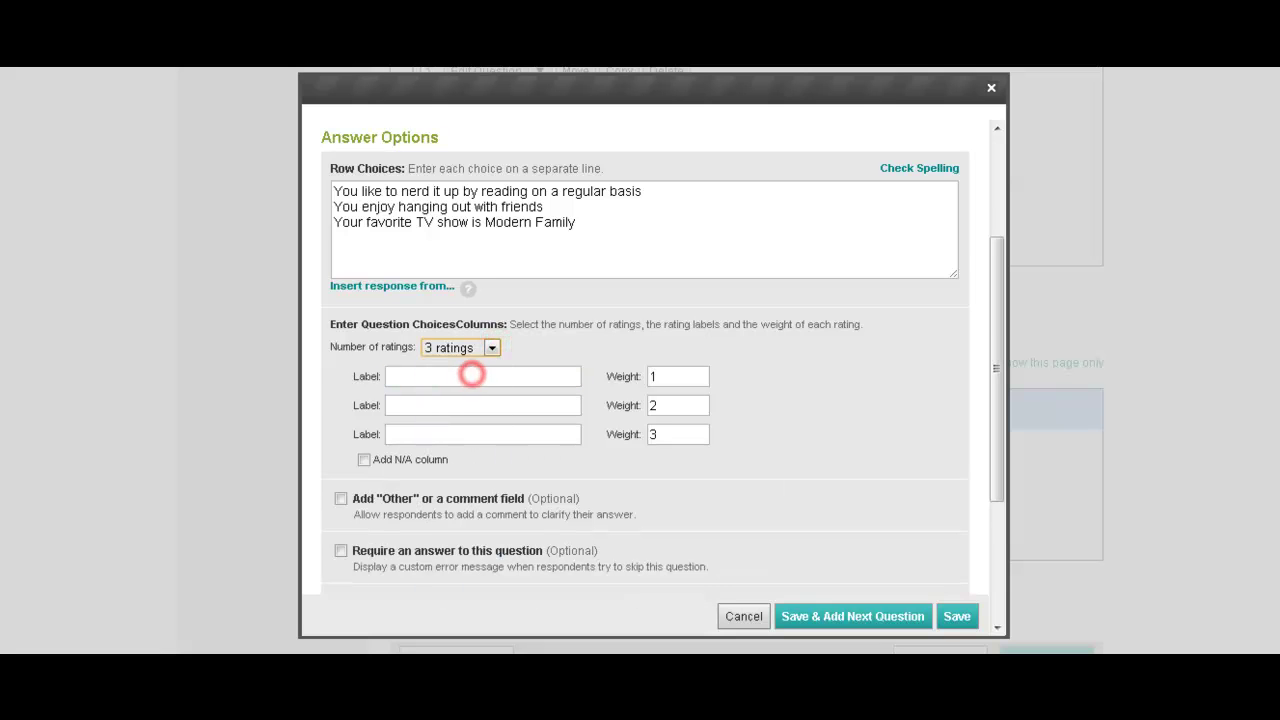
{"action": "left_click", "coordinate": [471, 382]}
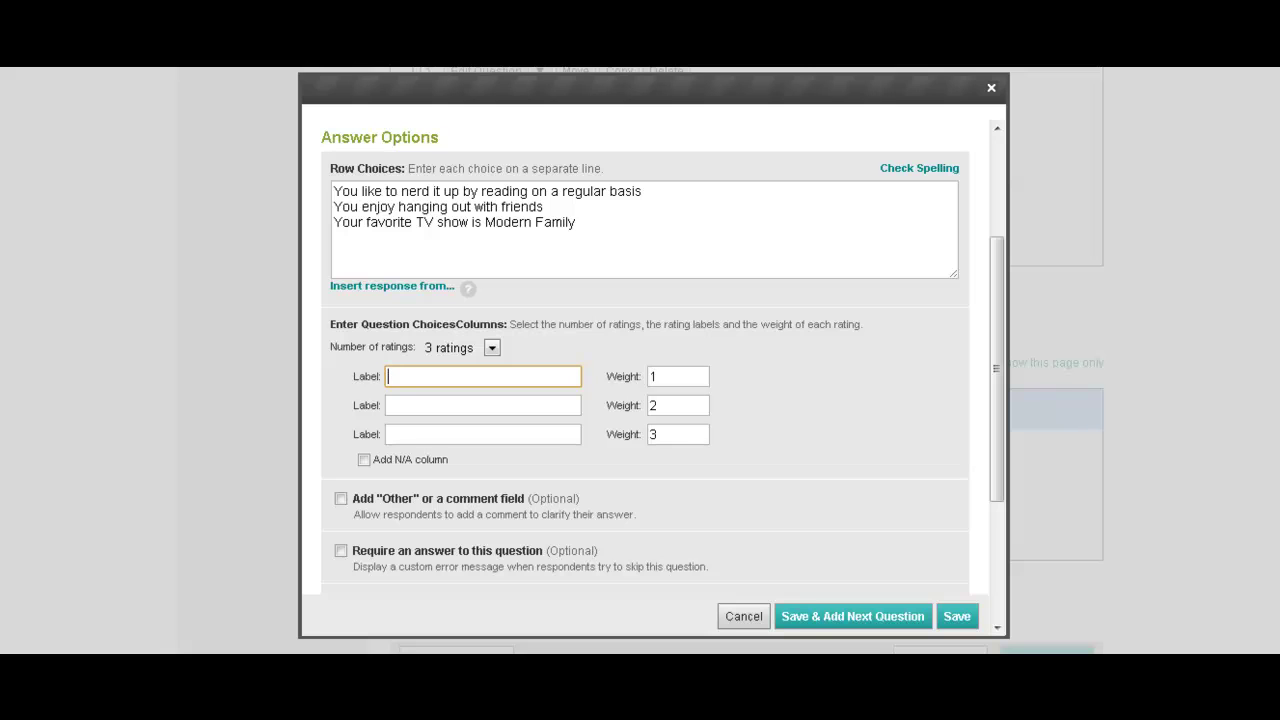
{"action": "type", "text": "Nerd"}
{"action": "key", "text": "Tab"}
{"action": "key", "text": "Tab"}
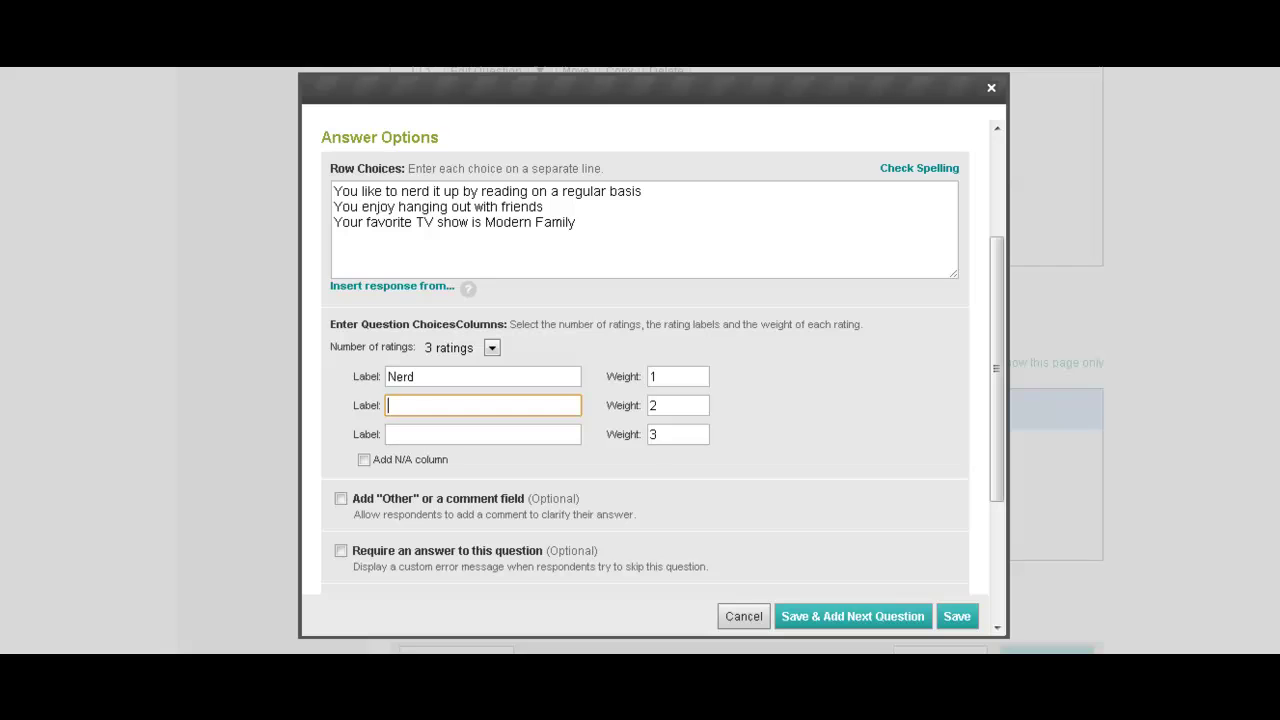
{"action": "type", "text": "Cool"}
{"action": "key", "text": "Tab"}
{"action": "key", "text": "Tab"}
{"action": "type", "text": "Cooles"}
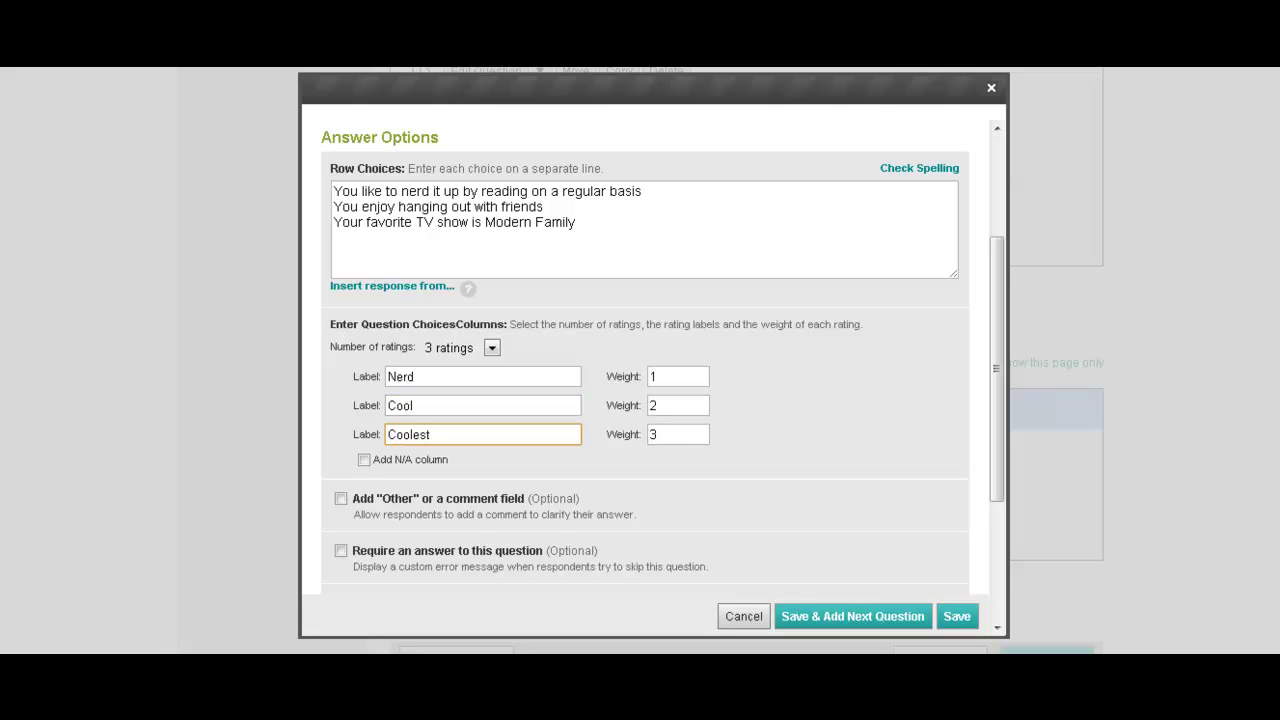
Relabel the ratings Low, Medium and High and make the question required.
{"action": "double_click", "coordinate": [448, 377]}
{"action": "type", "text": "Low"}
{"action": "key", "text": "Tab"}
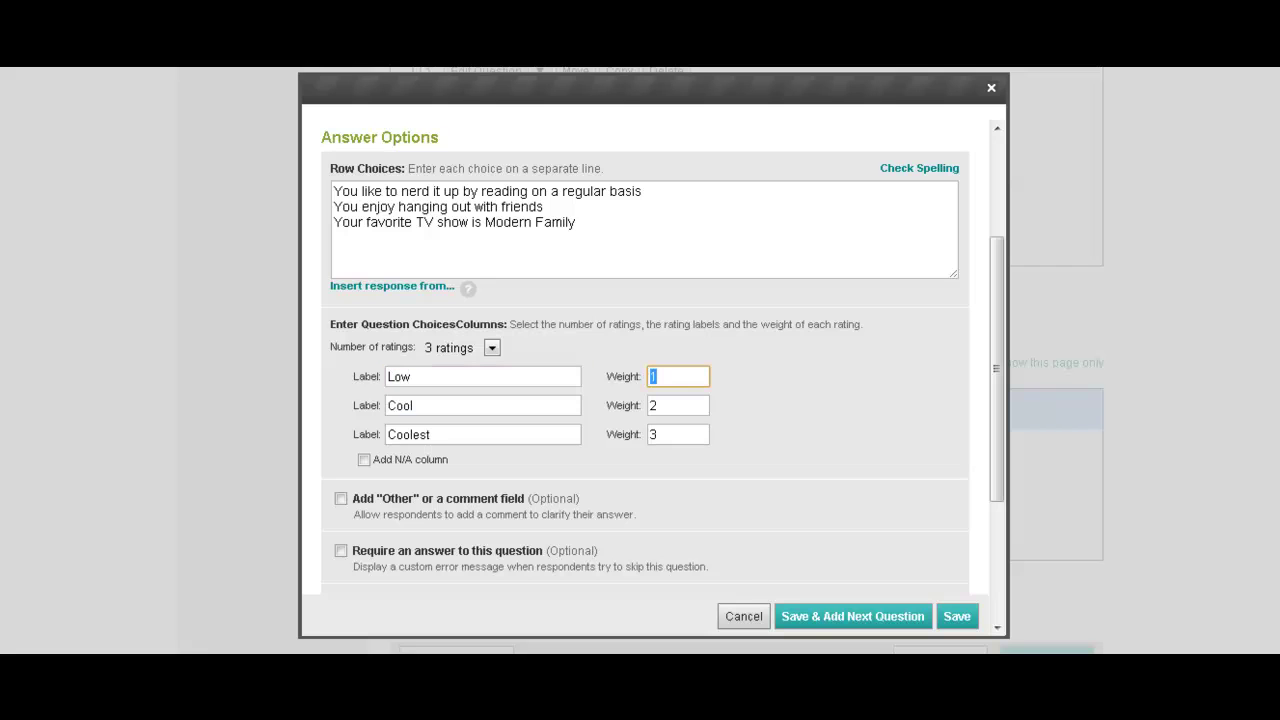
{"action": "key", "text": "Tab"}
{"action": "type", "text": "Med"}
{"action": "key", "text": "BackSpace"}
{"action": "type", "text": "dium"}
{"action": "key", "text": "Tab"}
{"action": "key", "text": "Tab"}
{"action": "type", "text": "High"}
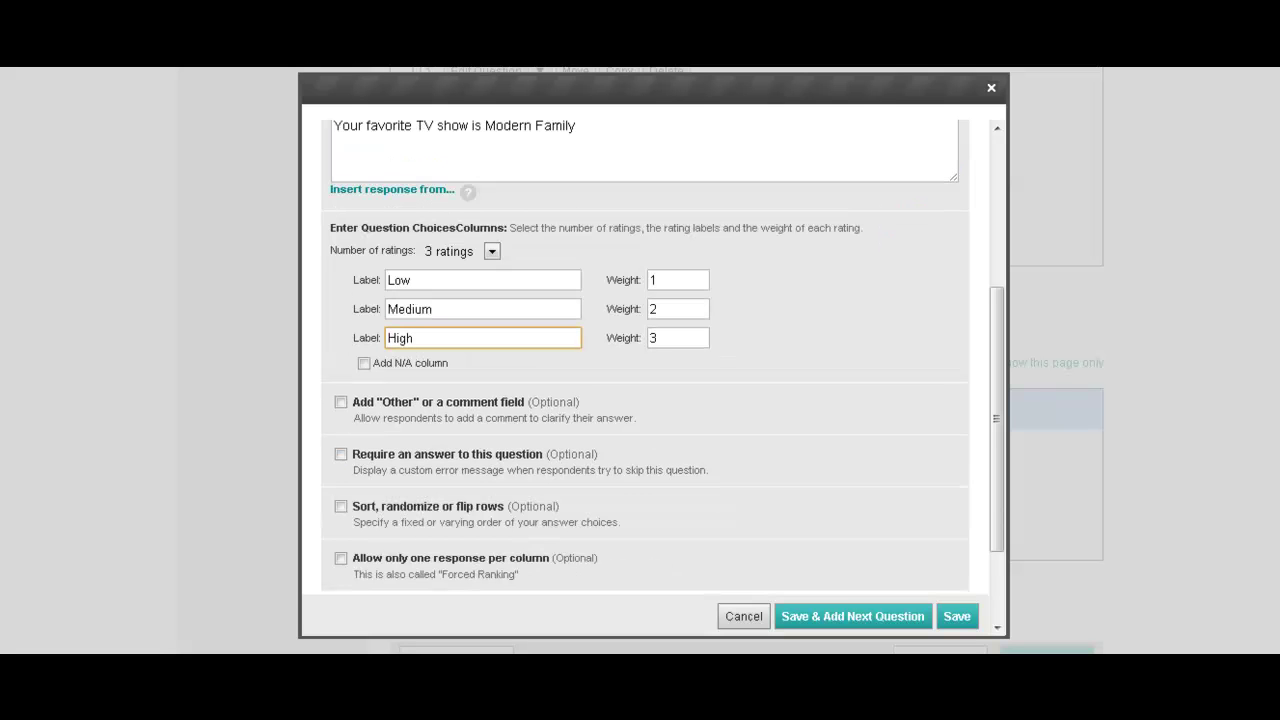
{"action": "left_click", "coordinate": [340, 454]}
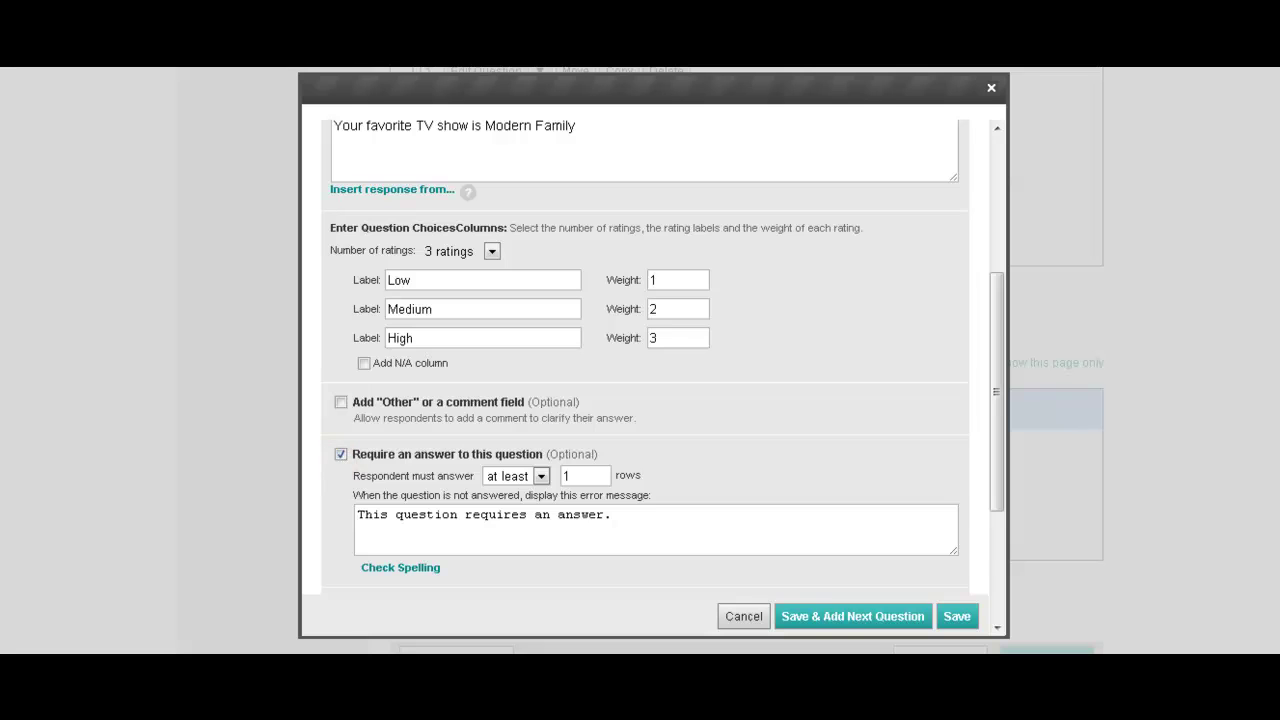
{"action": "scroll", "coordinate": [645, 360], "scroll_direction": "down", "scroll_amount": 3}
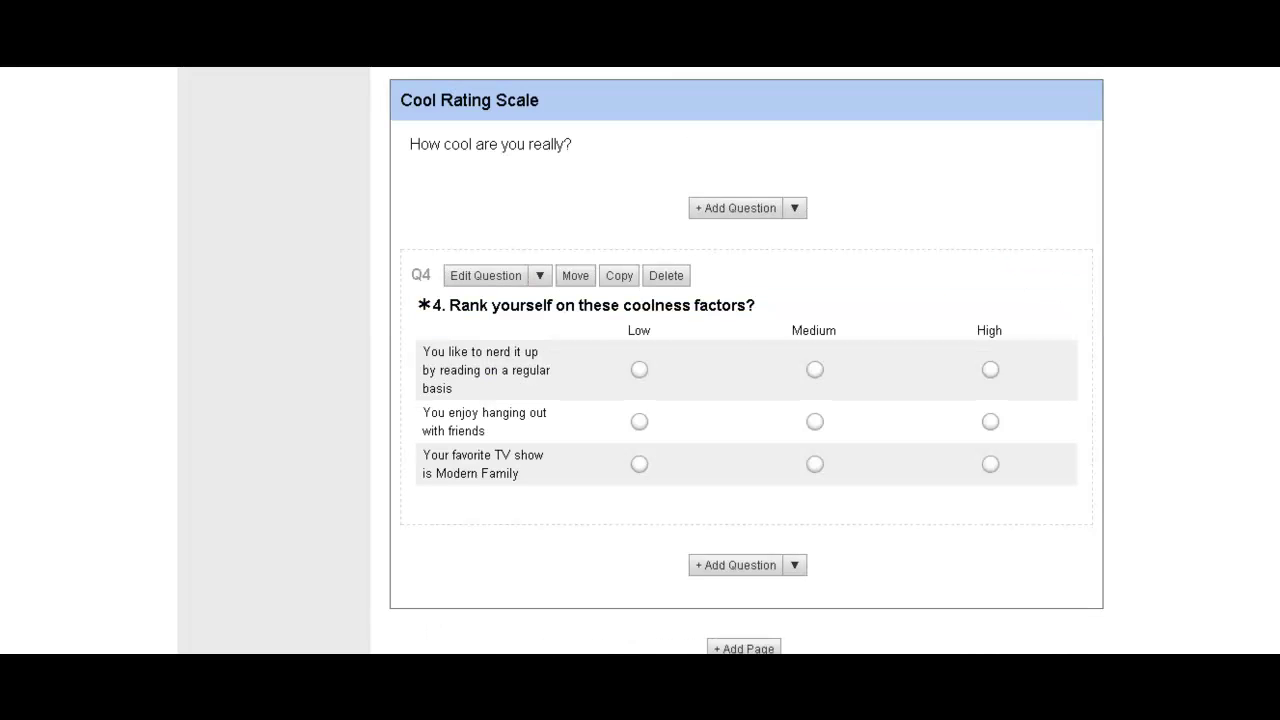
Open a preview of the survey as respondents will see it.
{"action": "scroll", "coordinate": [746, 360], "scroll_direction": "down", "scroll_amount": 3}
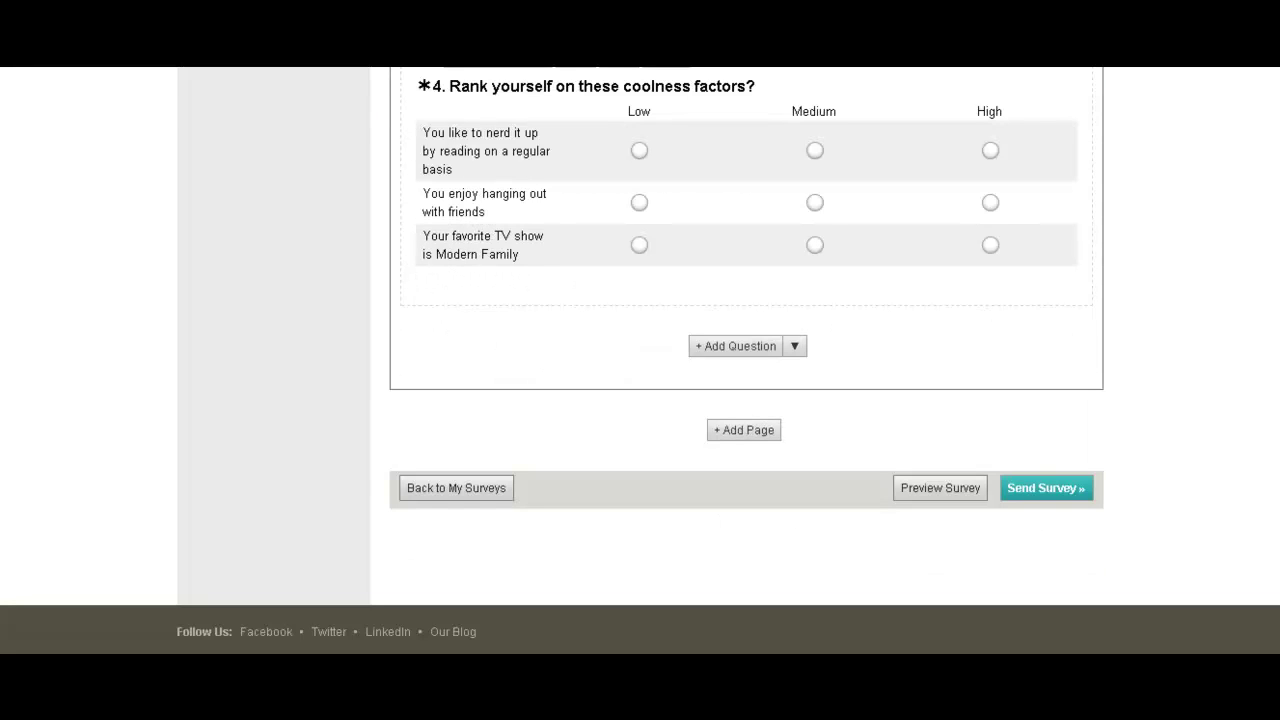
{"action": "left_click", "coordinate": [960, 487]}
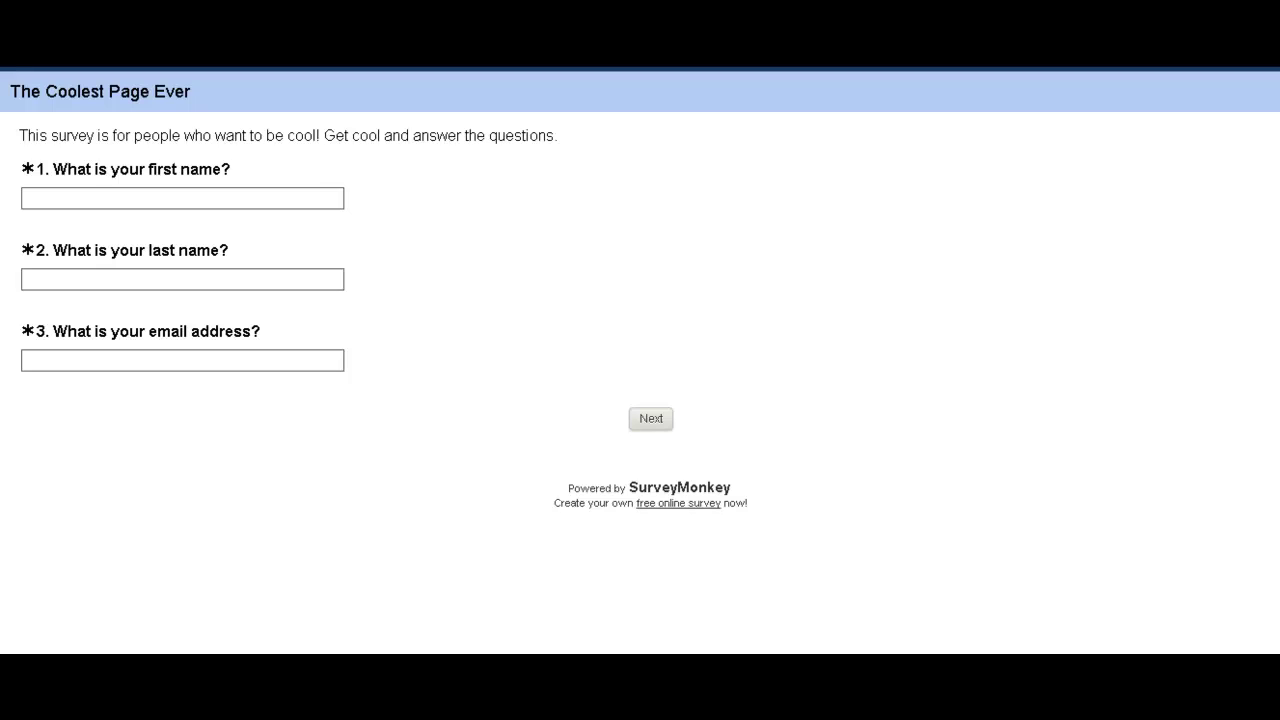
Fill in a test first name, last name and fake email address, then continue to page 2.
{"action": "left_click", "coordinate": [317, 198]}
{"action": "key", "text": "Tab"}
{"action": "key", "text": "Tab"}
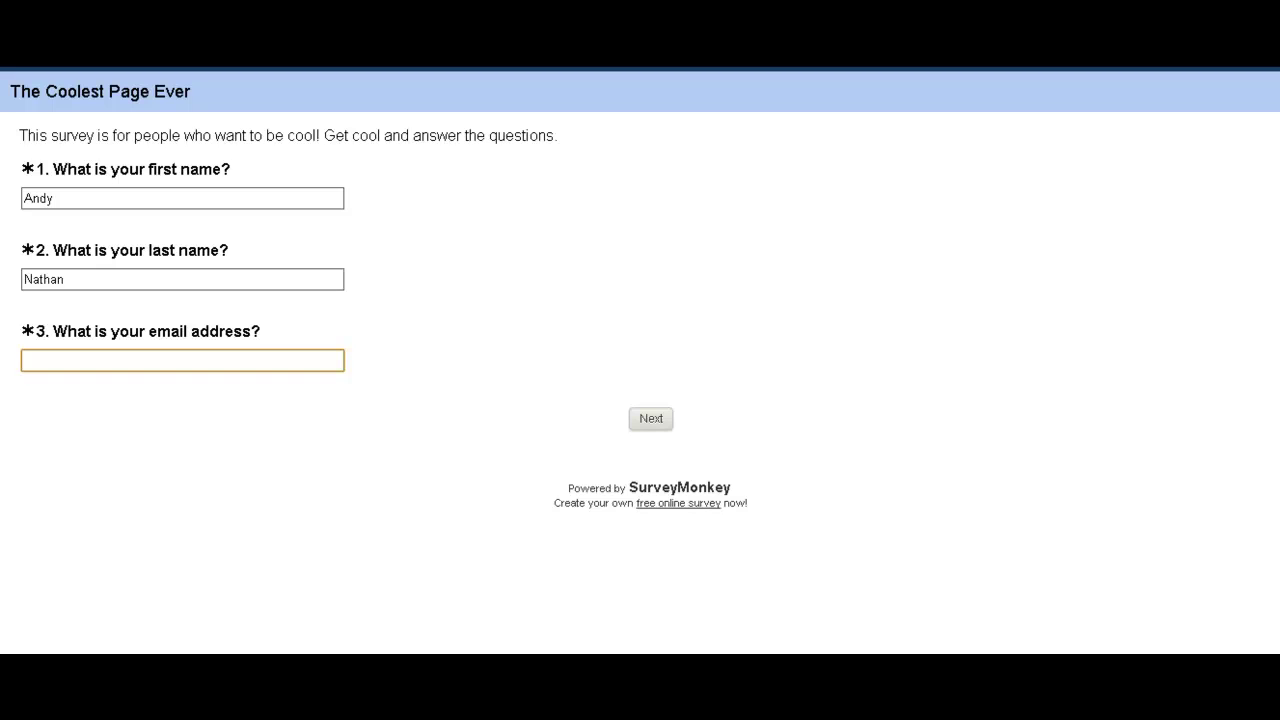
{"action": "type", "text": "bogus@youbetterbelievethis"}
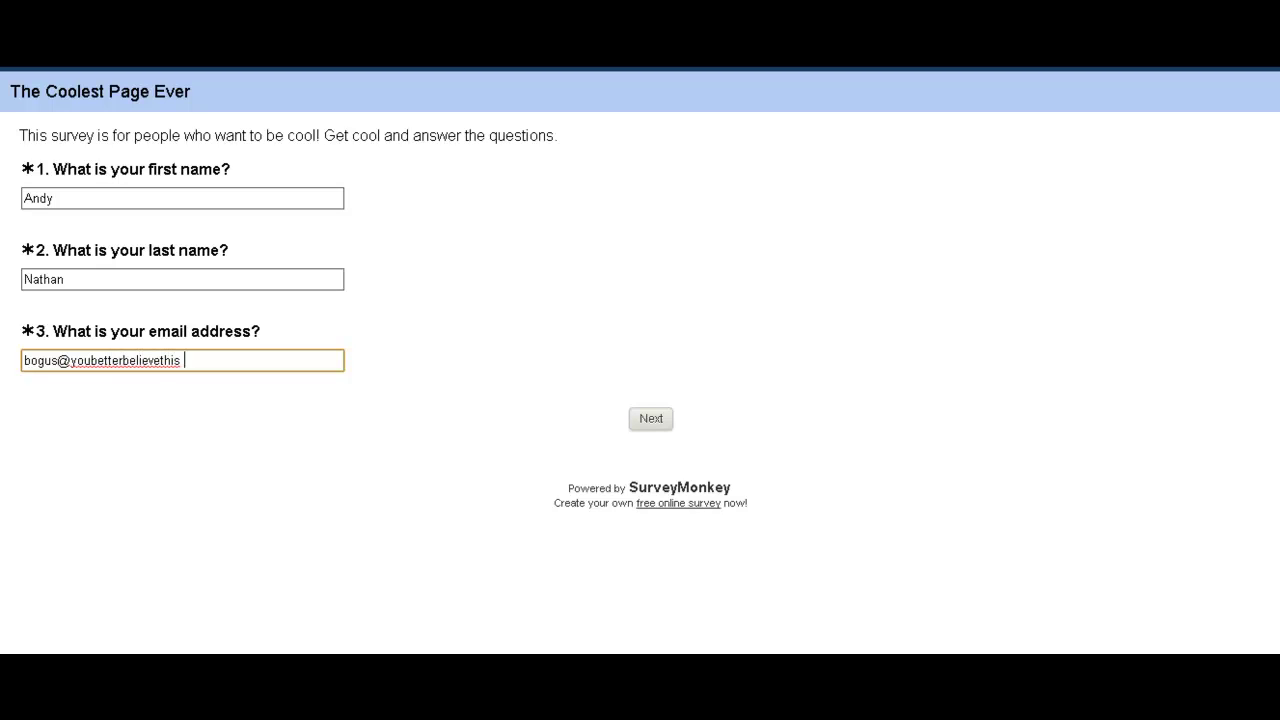
{"action": "key", "text": "BackSpace"}
{"action": "type", "text": "isnotreal.com"}
{"action": "key", "text": "Return"}
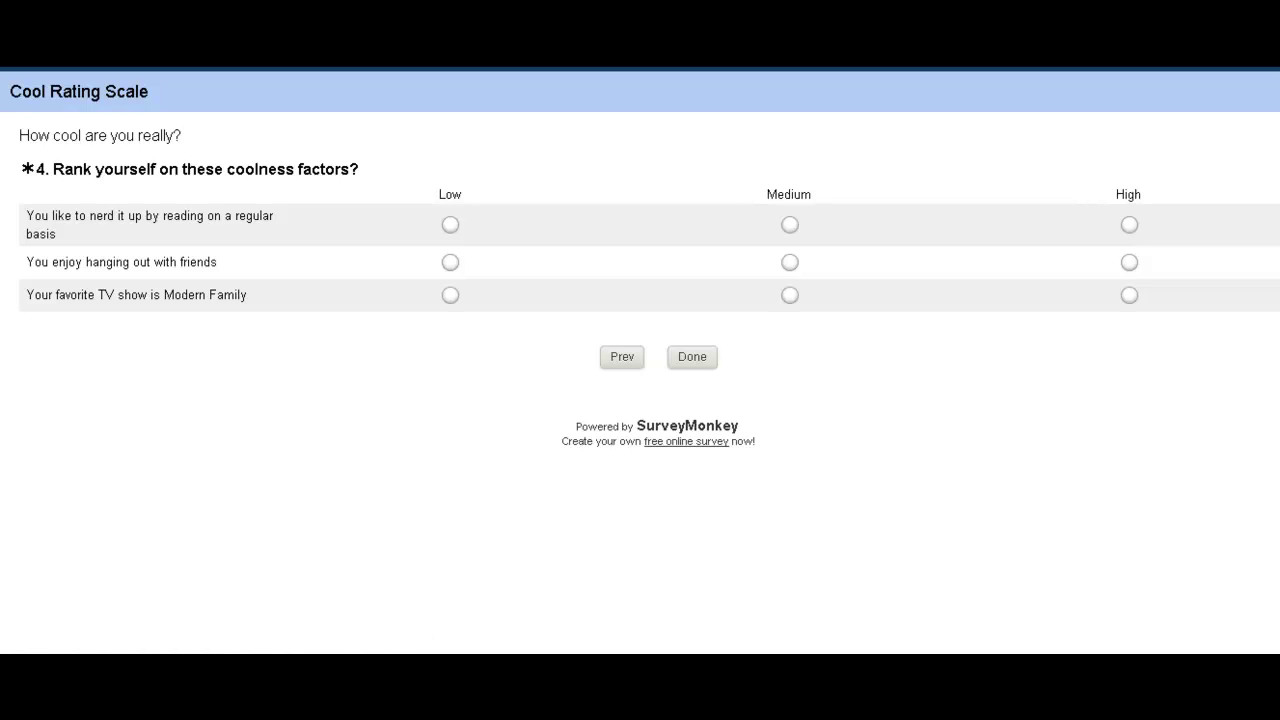
Rate the three coolness statements High, Medium and High, then submit the preview.
{"action": "left_click", "coordinate": [1129, 224]}
{"action": "left_click", "coordinate": [789, 262]}
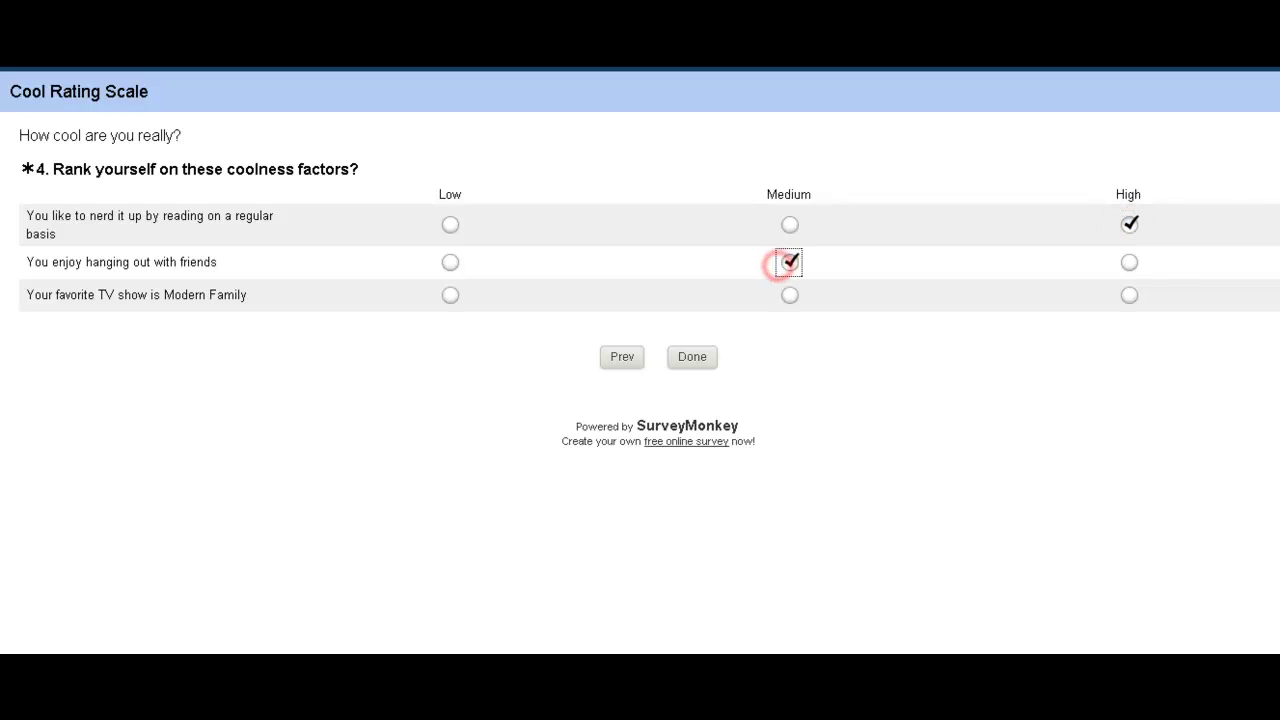
{"action": "left_click", "coordinate": [450, 295]}
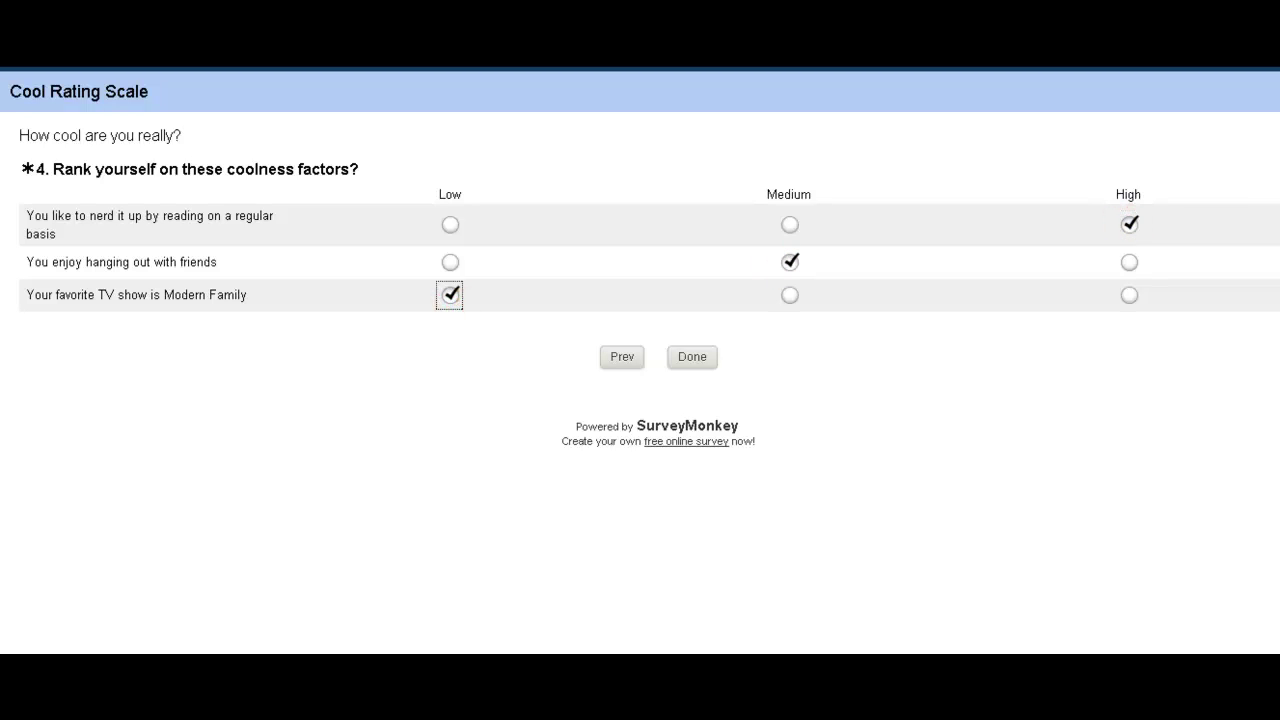
{"action": "left_click", "coordinate": [1129, 297]}
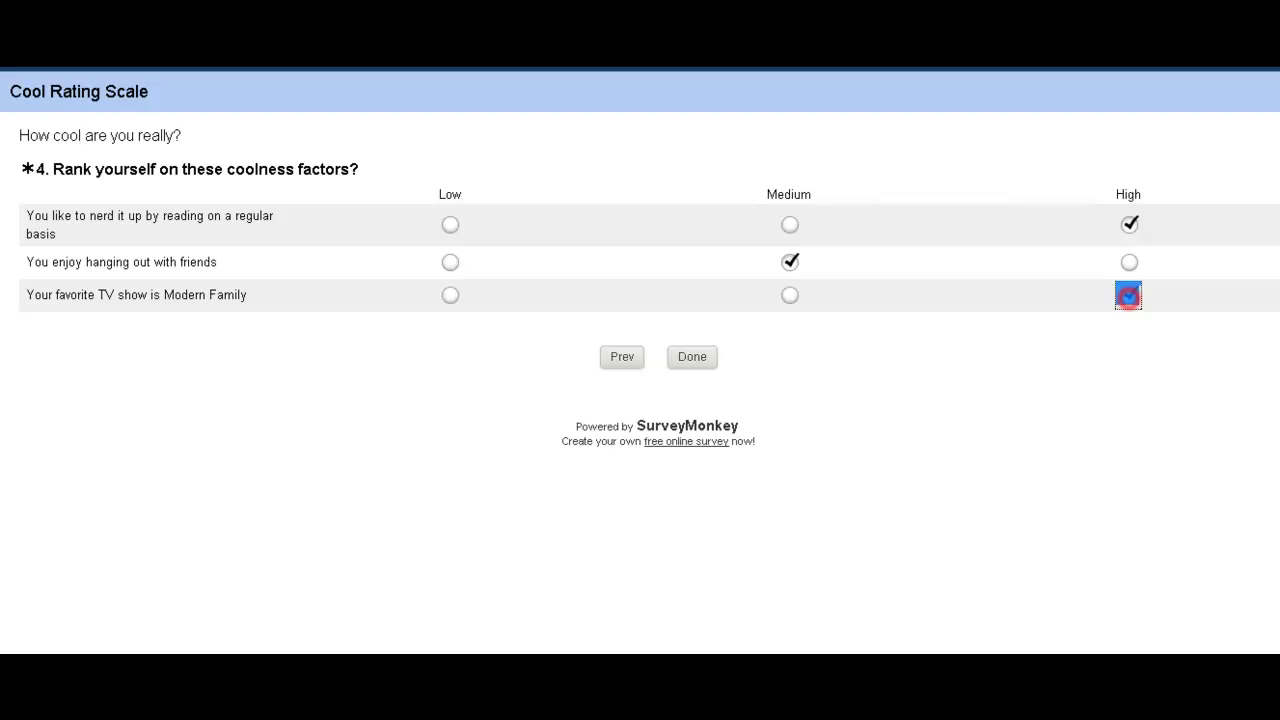
{"action": "left_click", "coordinate": [692, 357]}
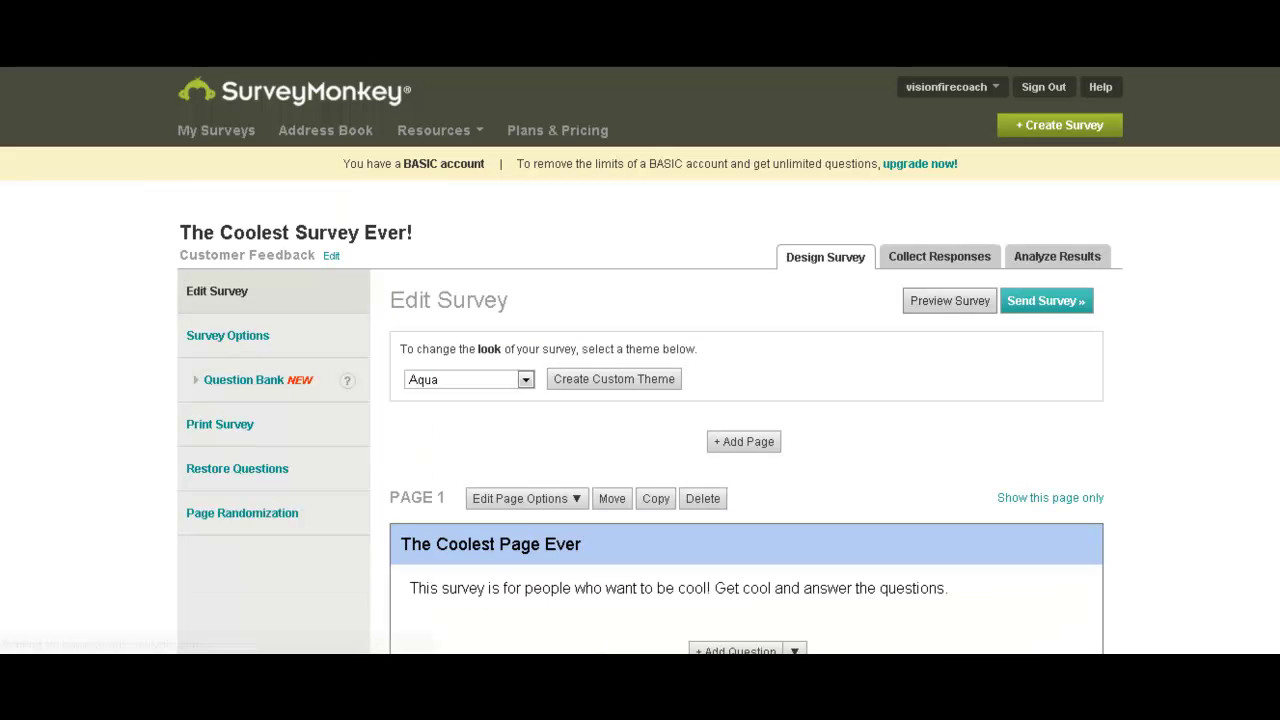
Pick Chestnut from the theme list in place of Aqua.
{"action": "left_click", "coordinate": [524, 379]}
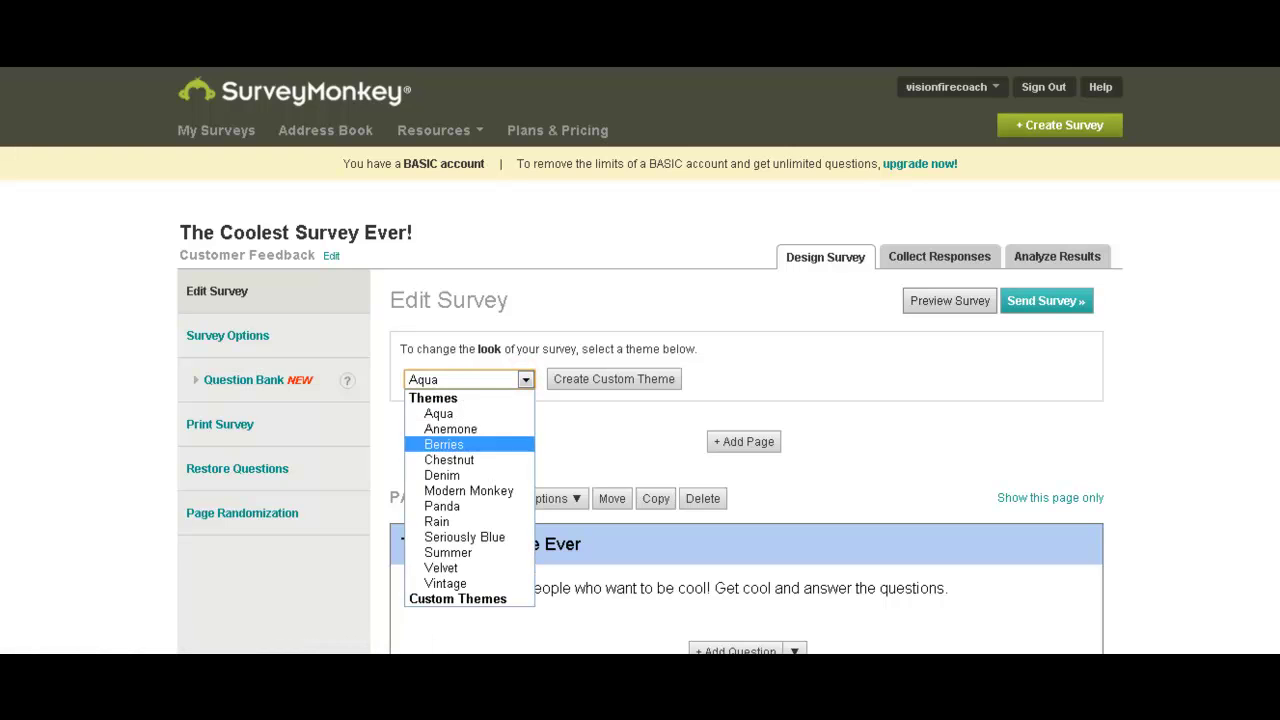
{"action": "left_click", "coordinate": [462, 460]}
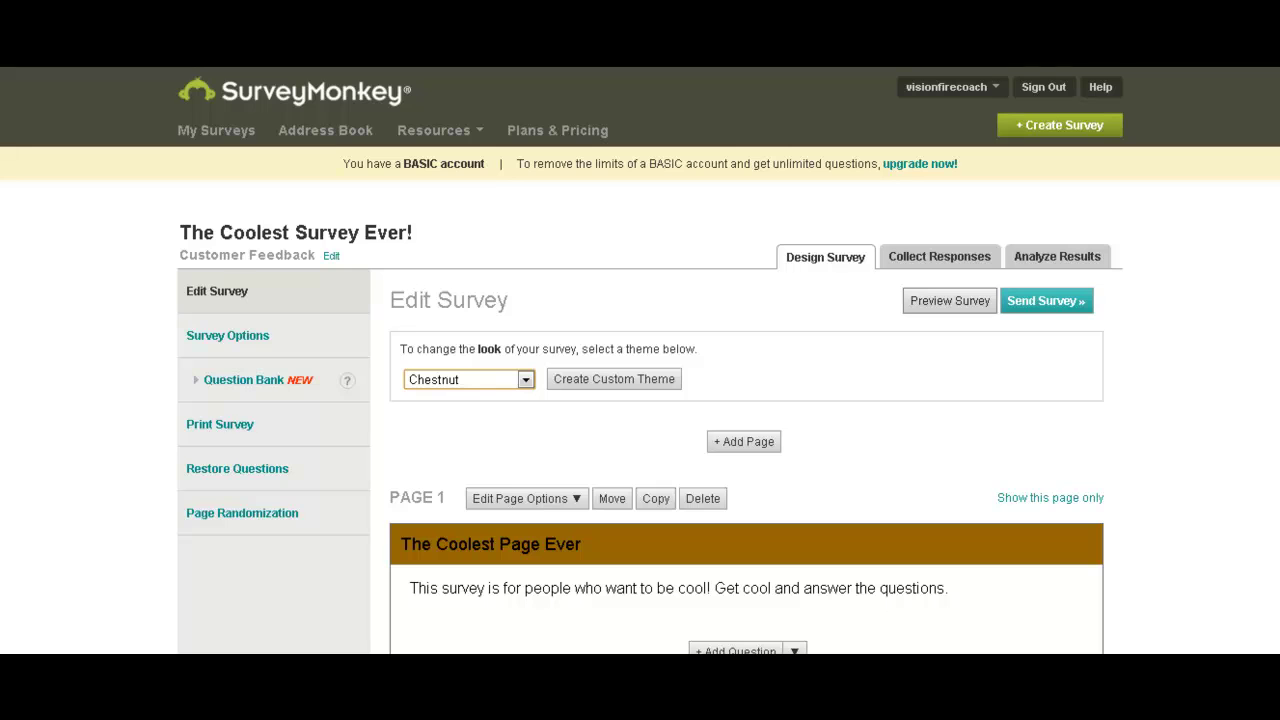
Start a custom theme and look through the Theme Editor and its Chestnut preview.
{"action": "left_click", "coordinate": [623, 379]}
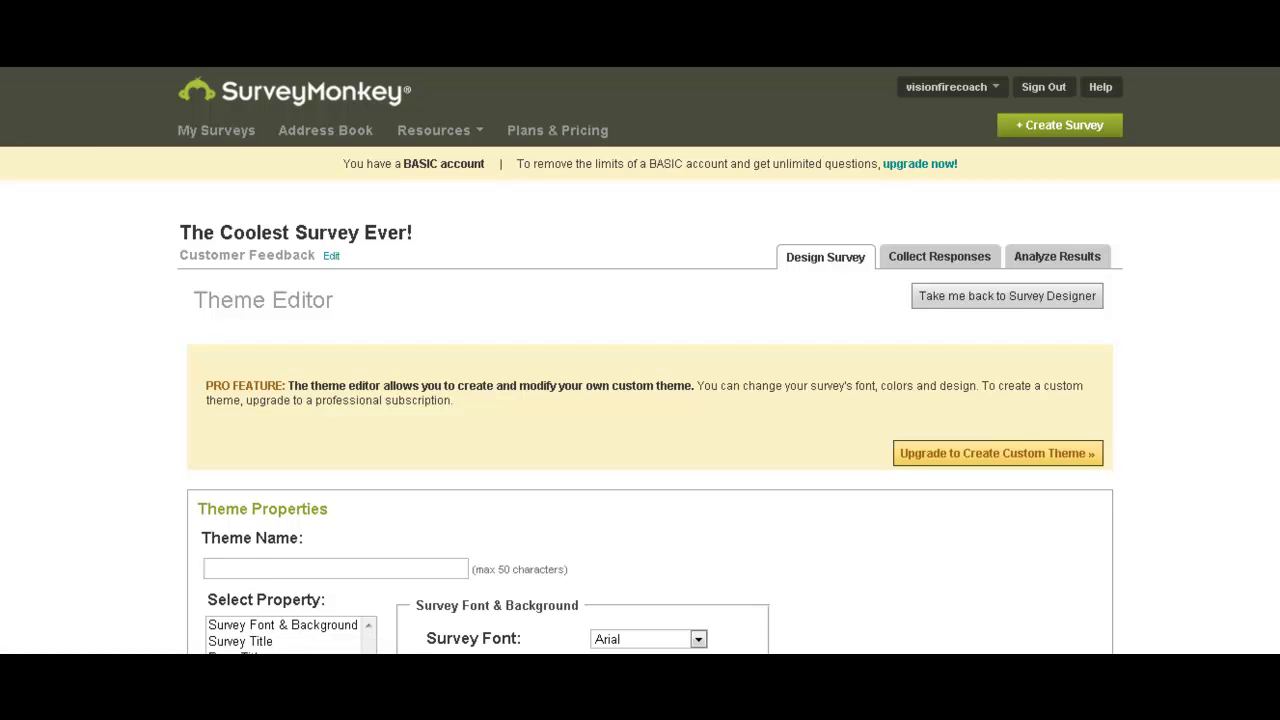
{"action": "scroll", "coordinate": [640, 400], "scroll_direction": "down", "scroll_amount": 2}
{"action": "scroll", "coordinate": [640, 400], "scroll_direction": "down", "scroll_amount": 4}
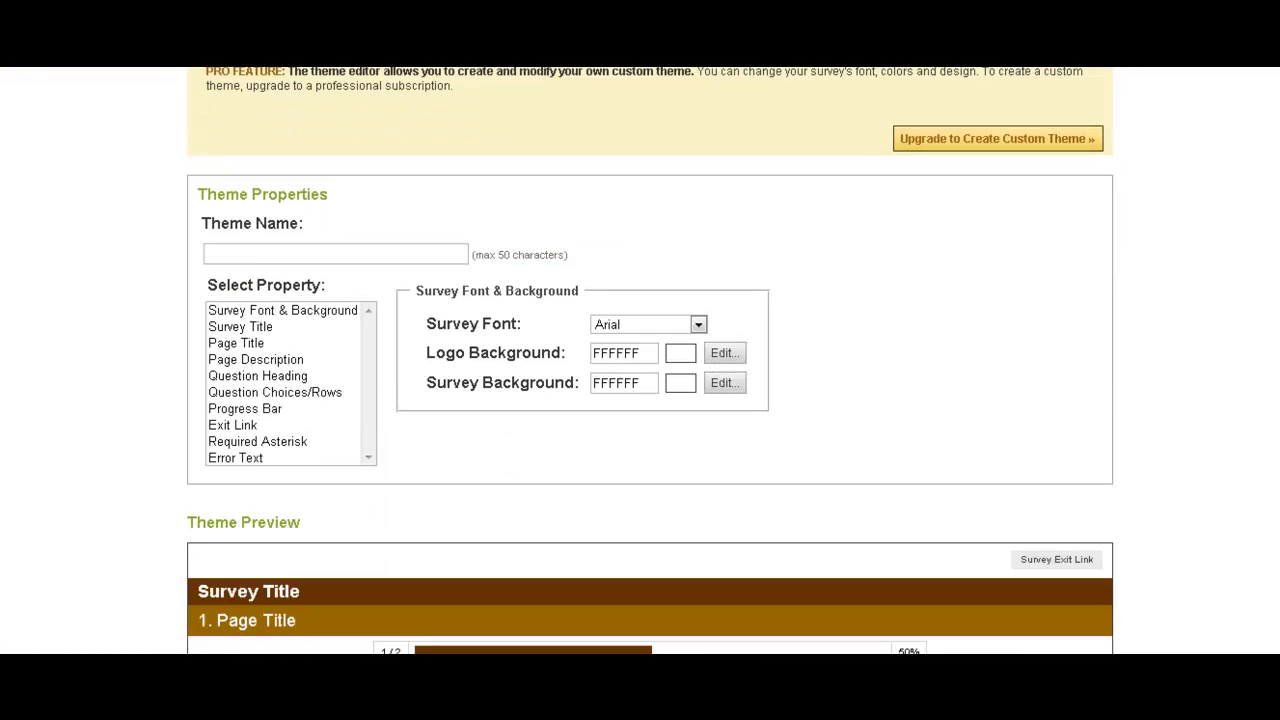
{"action": "scroll", "coordinate": [640, 400], "scroll_direction": "up", "scroll_amount": 2}
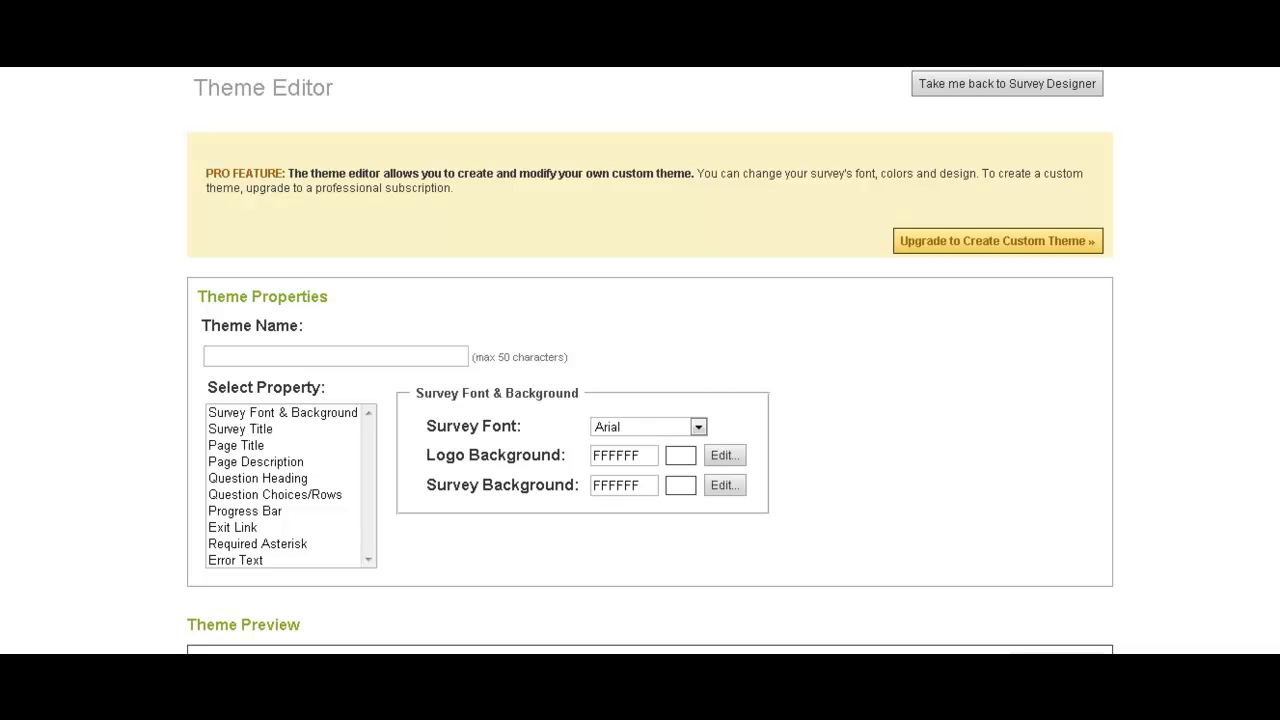
{"action": "scroll", "coordinate": [640, 400], "scroll_direction": "down", "scroll_amount": 5}
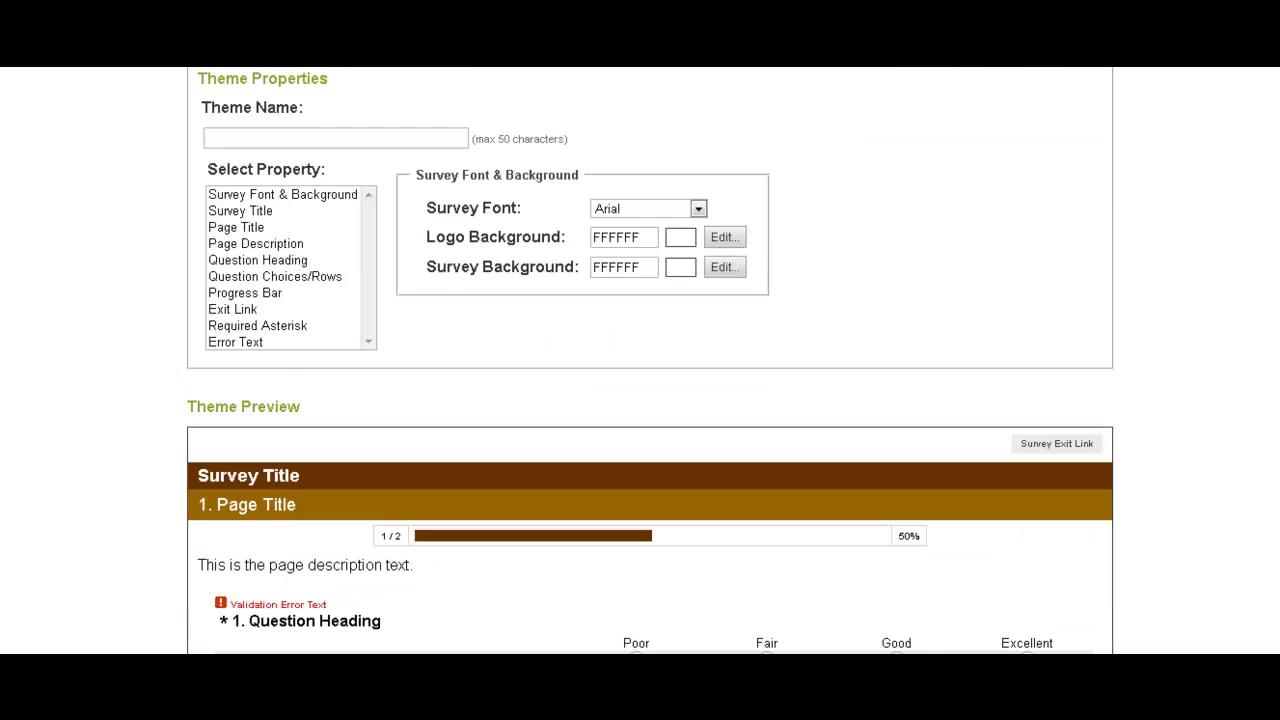
{"action": "scroll", "coordinate": [640, 400], "scroll_direction": "up", "scroll_amount": 1}
{"action": "scroll", "coordinate": [640, 400], "scroll_direction": "up", "scroll_amount": 1}
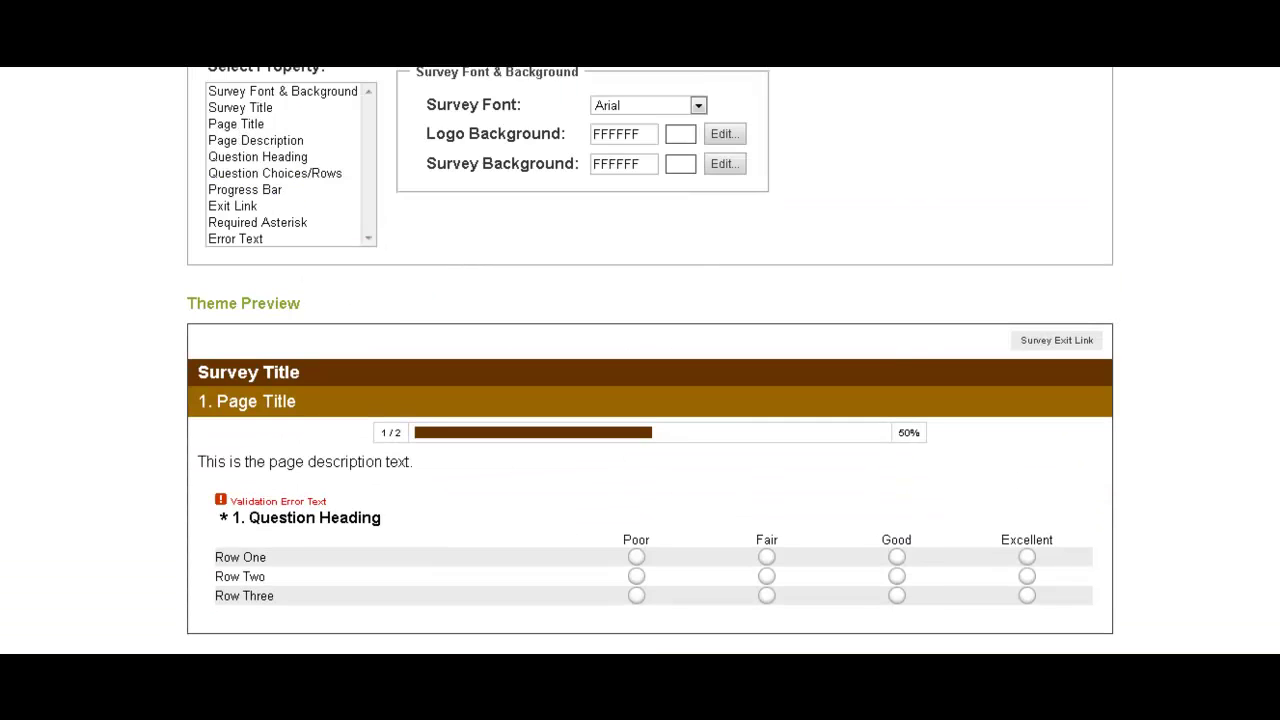
{"action": "scroll", "coordinate": [640, 400], "scroll_direction": "down", "scroll_amount": 1}
{"action": "scroll", "coordinate": [640, 400], "scroll_direction": "up", "scroll_amount": 2}
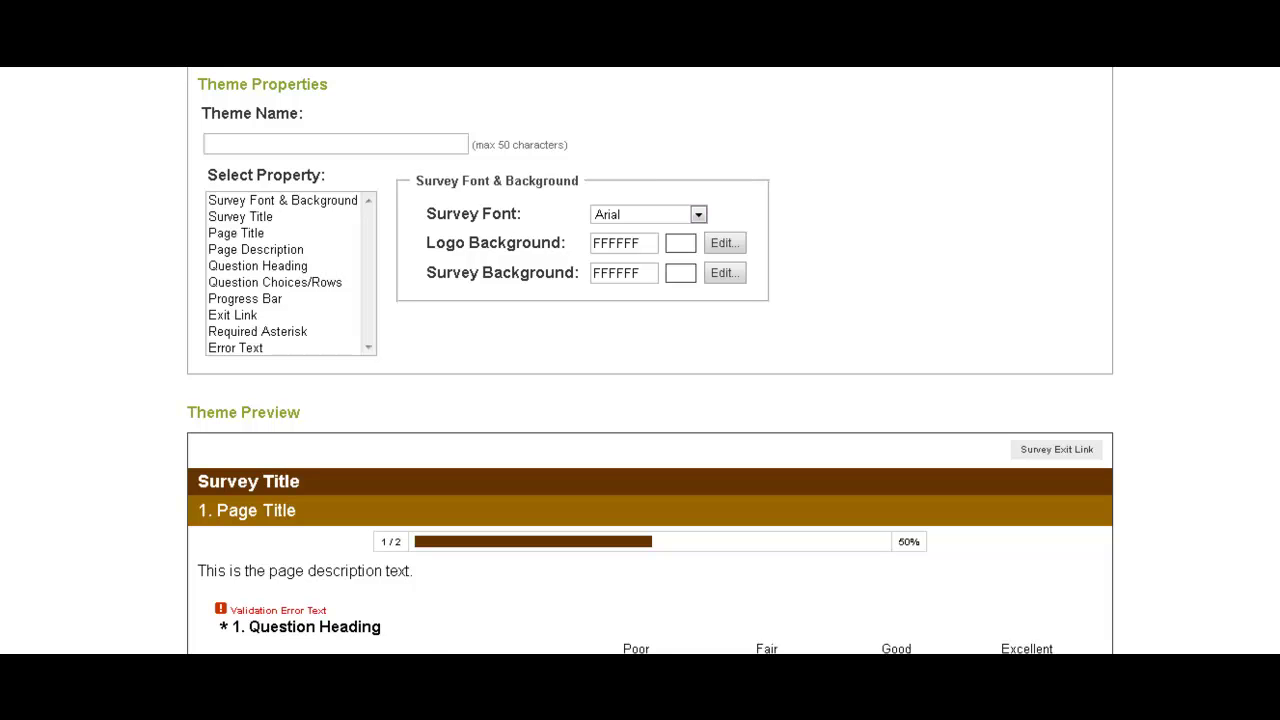
Give the custom theme a black logo background.
{"action": "left_click", "coordinate": [735, 242]}
{"action": "left_click", "coordinate": [796, 335]}
{"action": "left_click", "coordinate": [751, 394]}
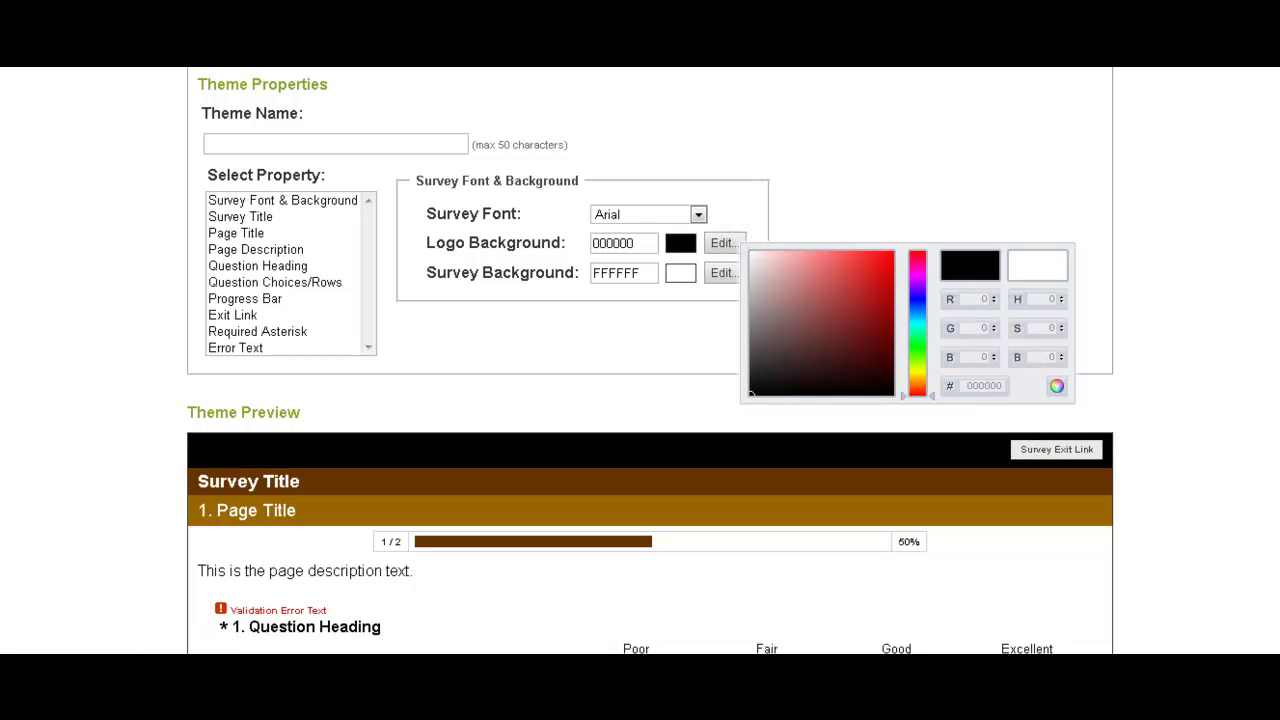
{"action": "mouse_move", "coordinate": [751, 394]}
{"action": "left_mouse_down"}
{"action": "mouse_move", "coordinate": [837, 346]}
{"action": "mouse_move", "coordinate": [783, 363]}
{"action": "mouse_move", "coordinate": [751, 394]}
{"action": "left_mouse_up"}
{"action": "left_click", "coordinate": [1257, 334]}
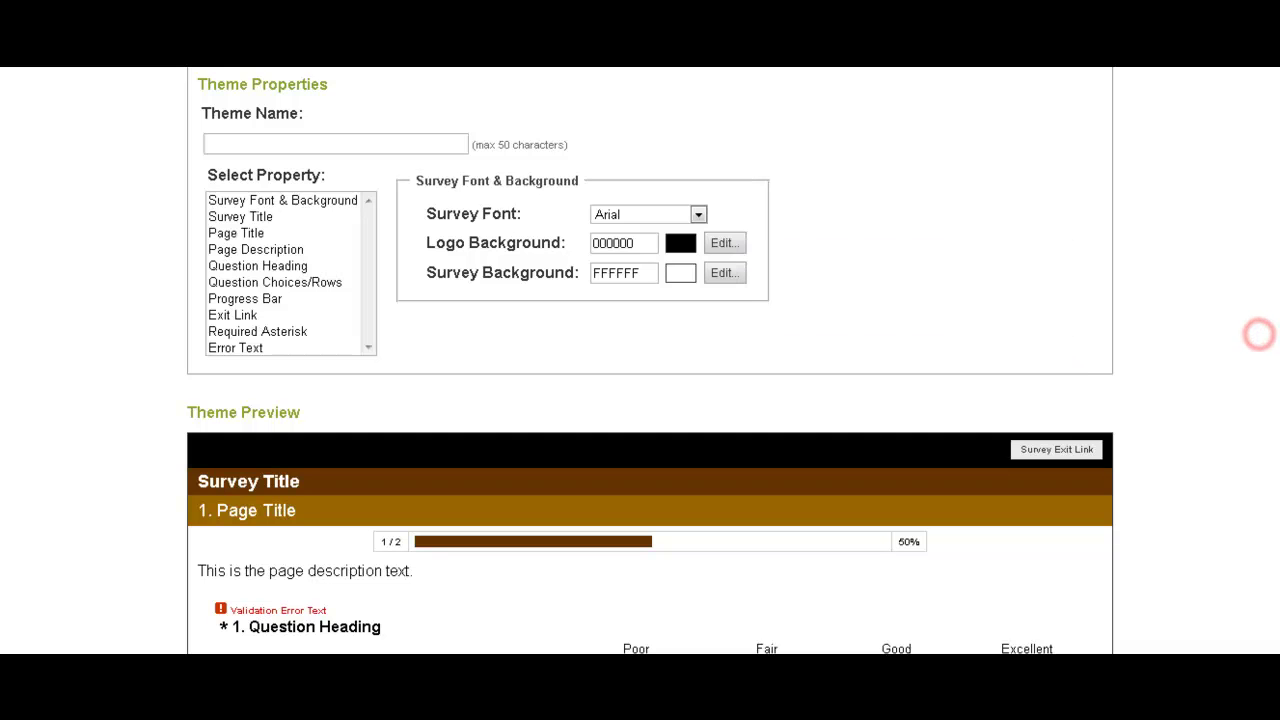
Try black, then bright red, as the survey background colour.
{"action": "left_click", "coordinate": [722, 273]}
{"action": "left_click", "coordinate": [801, 351]}
{"action": "scroll", "coordinate": [640, 360], "scroll_direction": "down", "scroll_amount": 10}
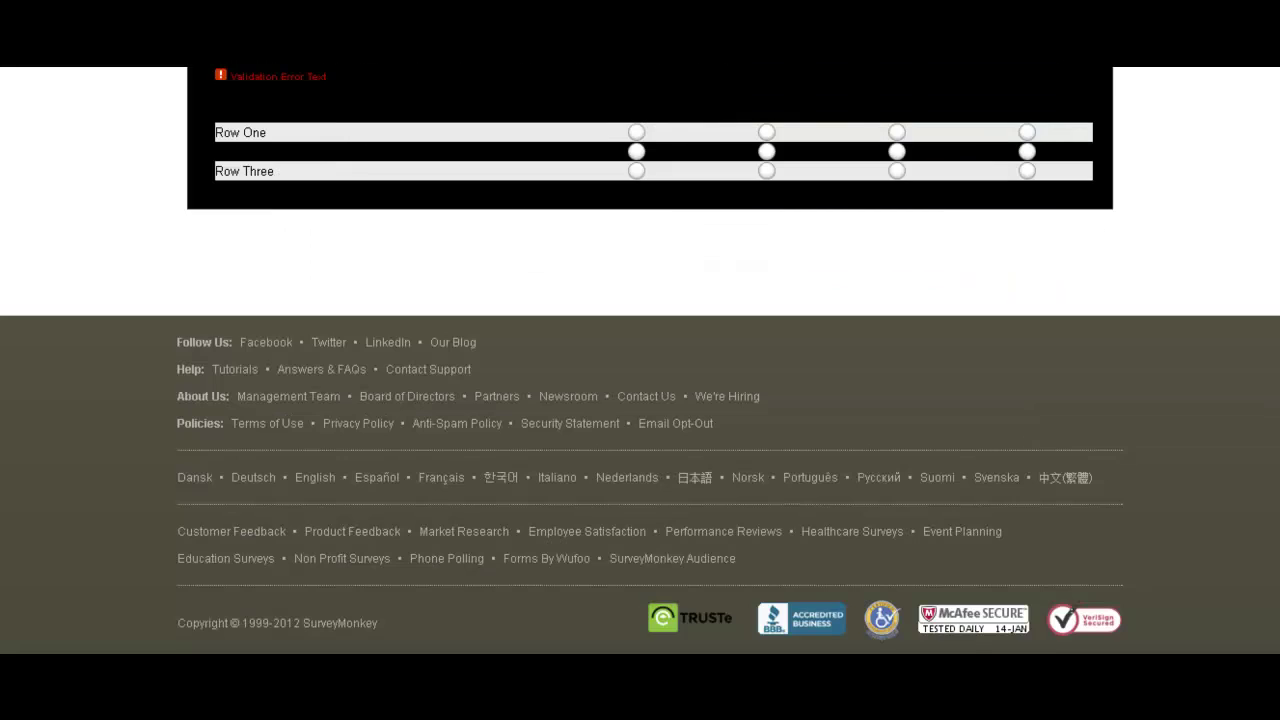
{"action": "scroll", "coordinate": [640, 360], "scroll_direction": "up", "scroll_amount": 10}
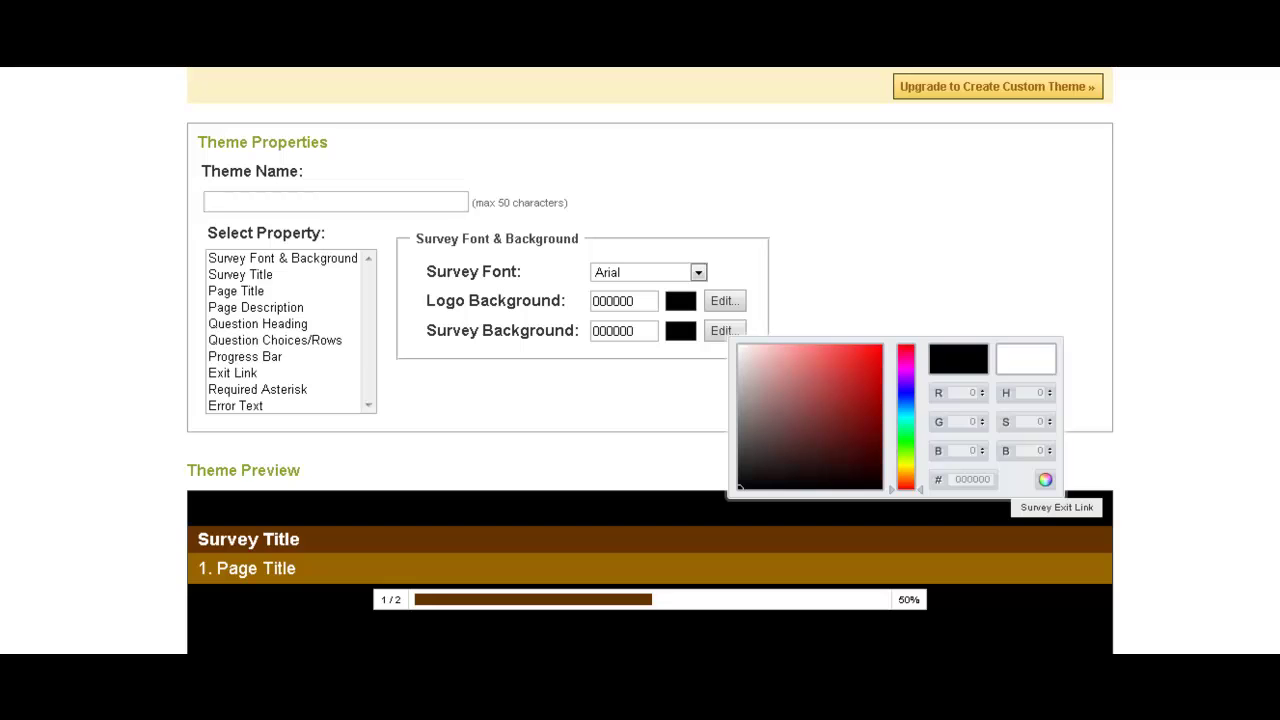
{"action": "mouse_move", "coordinate": [739, 487]}
{"action": "left_mouse_down"}
{"action": "mouse_move", "coordinate": [805, 440]}
{"action": "mouse_move", "coordinate": [880, 347]}
{"action": "left_mouse_up"}
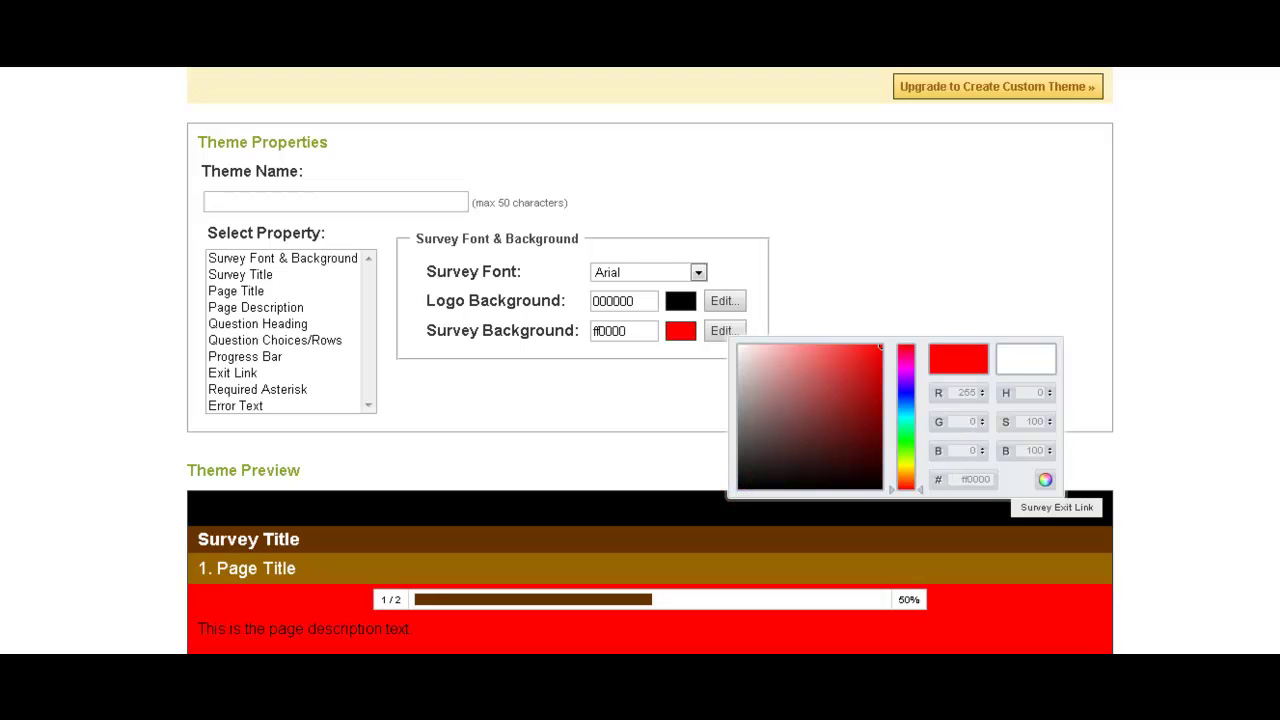
{"action": "left_click", "coordinate": [1193, 301]}
{"action": "scroll", "coordinate": [1193, 301], "scroll_direction": "down", "scroll_amount": 11}
{"action": "scroll", "coordinate": [1193, 301], "scroll_direction": "up", "scroll_amount": 5}
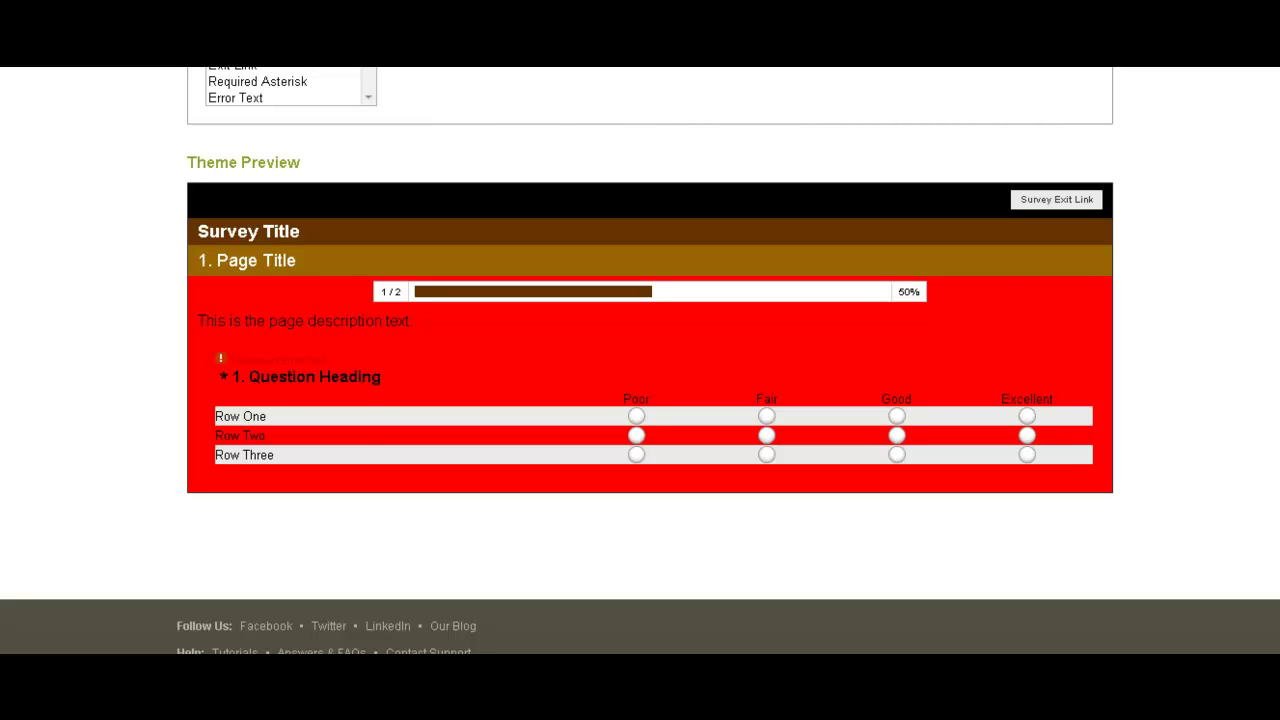
{"action": "scroll", "coordinate": [650, 360], "scroll_direction": "up", "scroll_amount": 2}
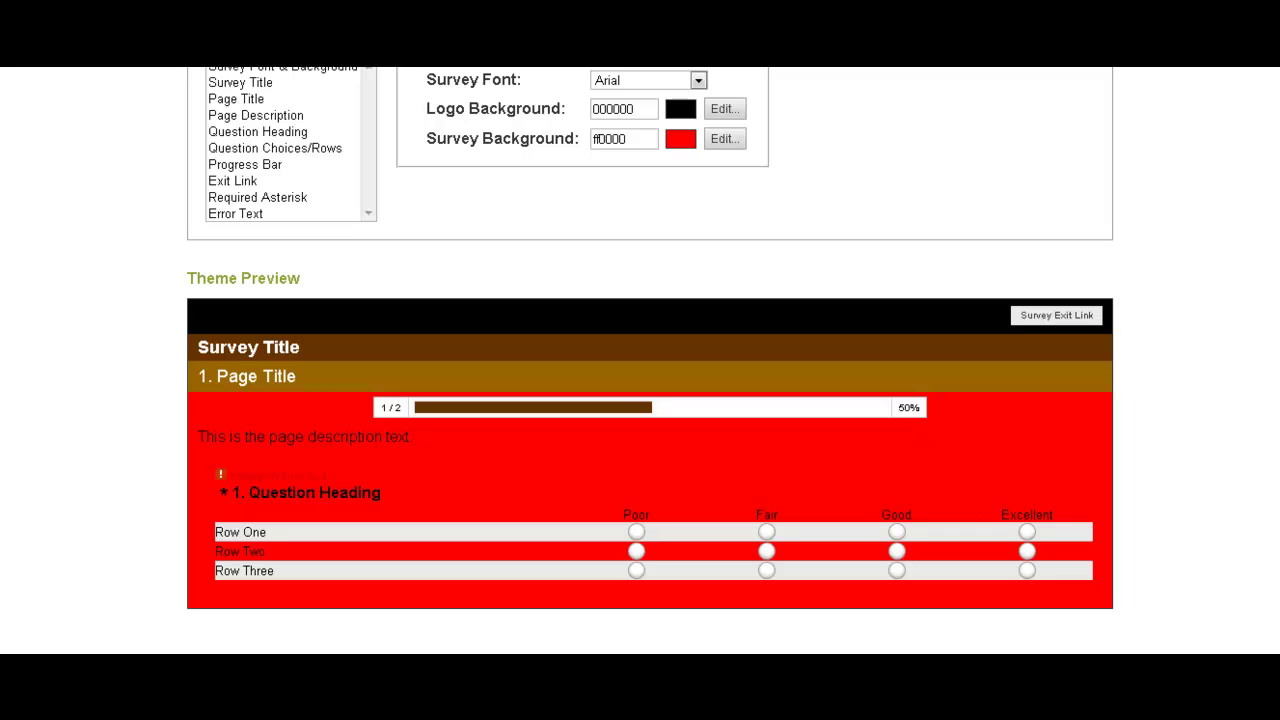
Change the survey background to blue (1100ff) and bring up the Progress Bar settings.
{"action": "left_click", "coordinate": [680, 108]}
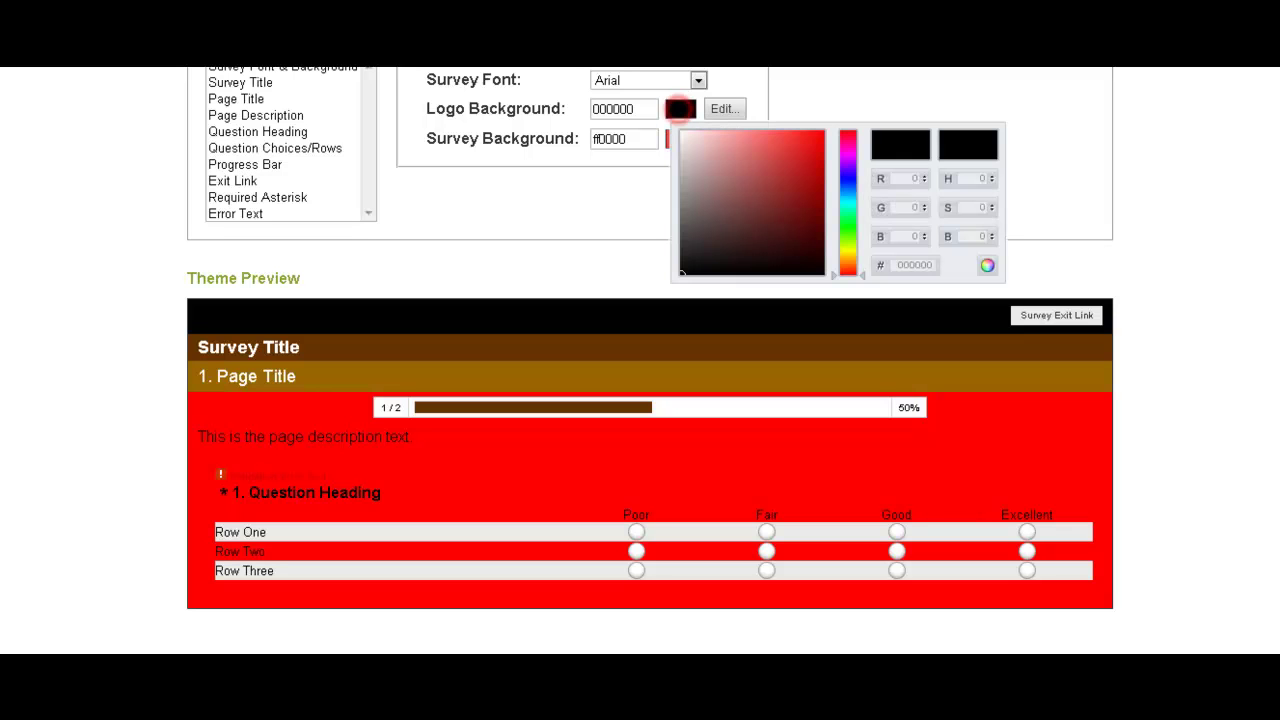
{"action": "left_click", "coordinate": [1122, 110]}
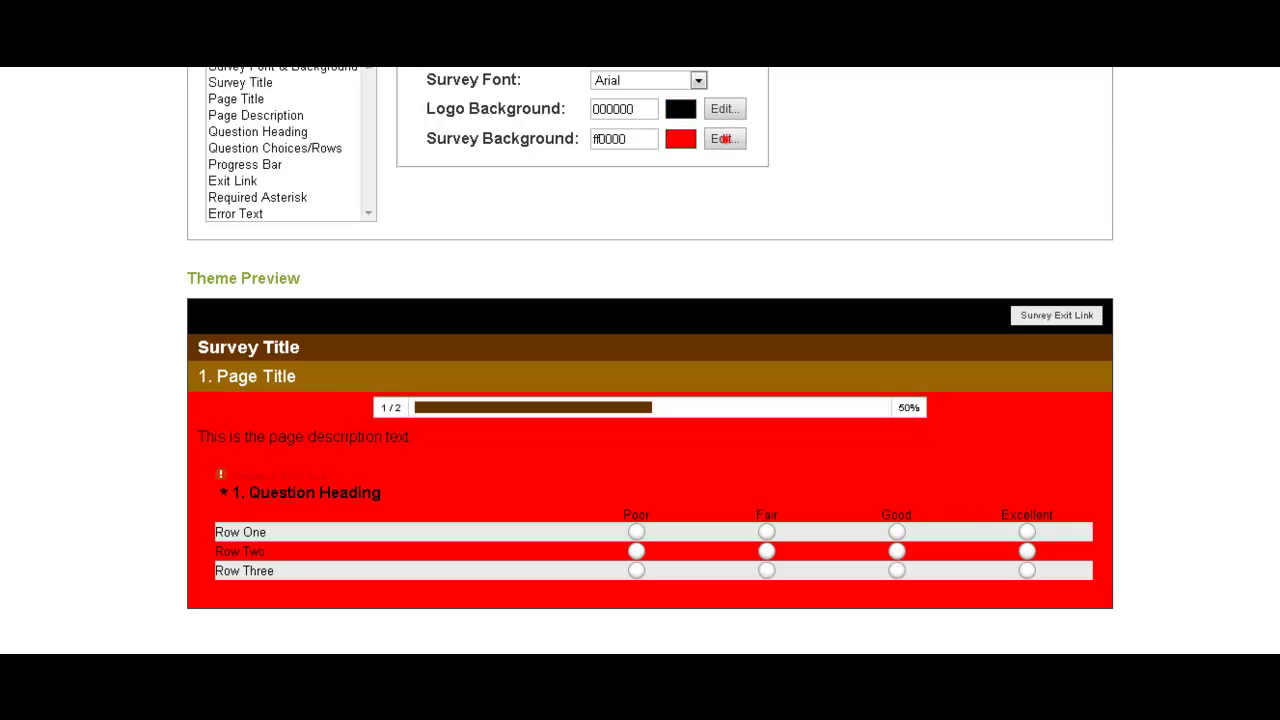
{"action": "left_click", "coordinate": [722, 138]}
{"action": "left_click", "coordinate": [906, 199]}
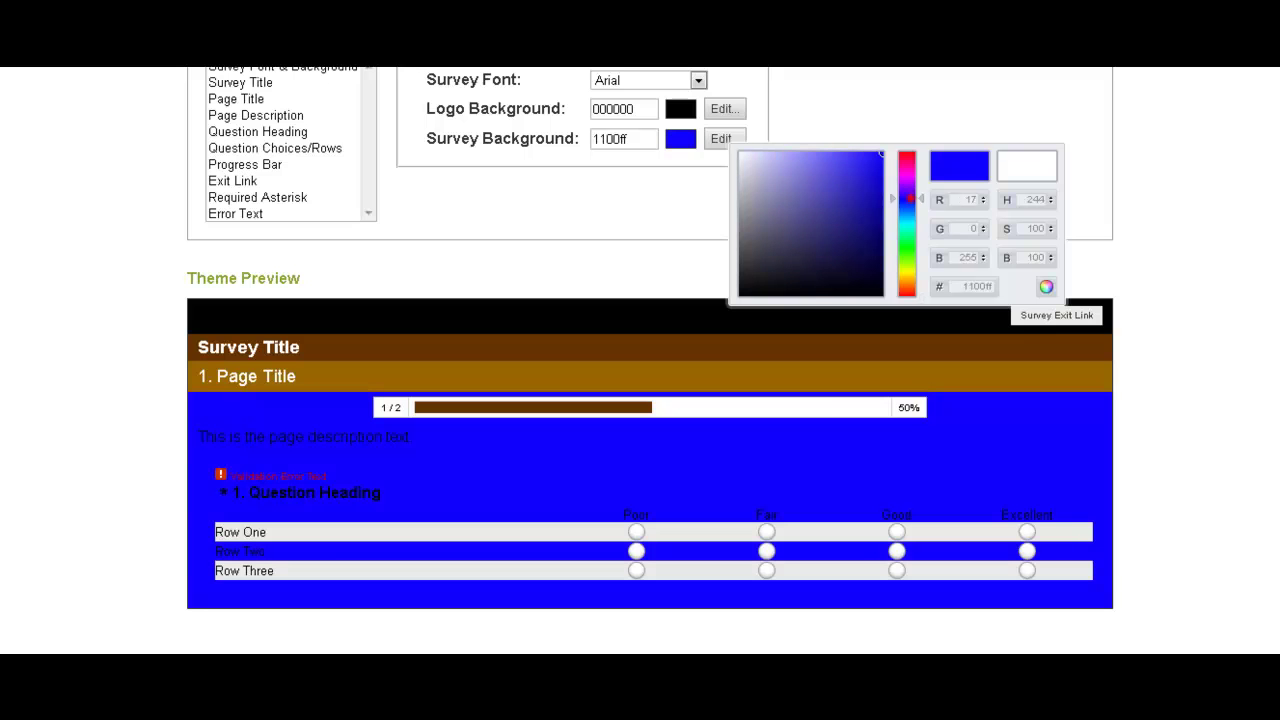
{"action": "left_click", "coordinate": [1203, 190]}
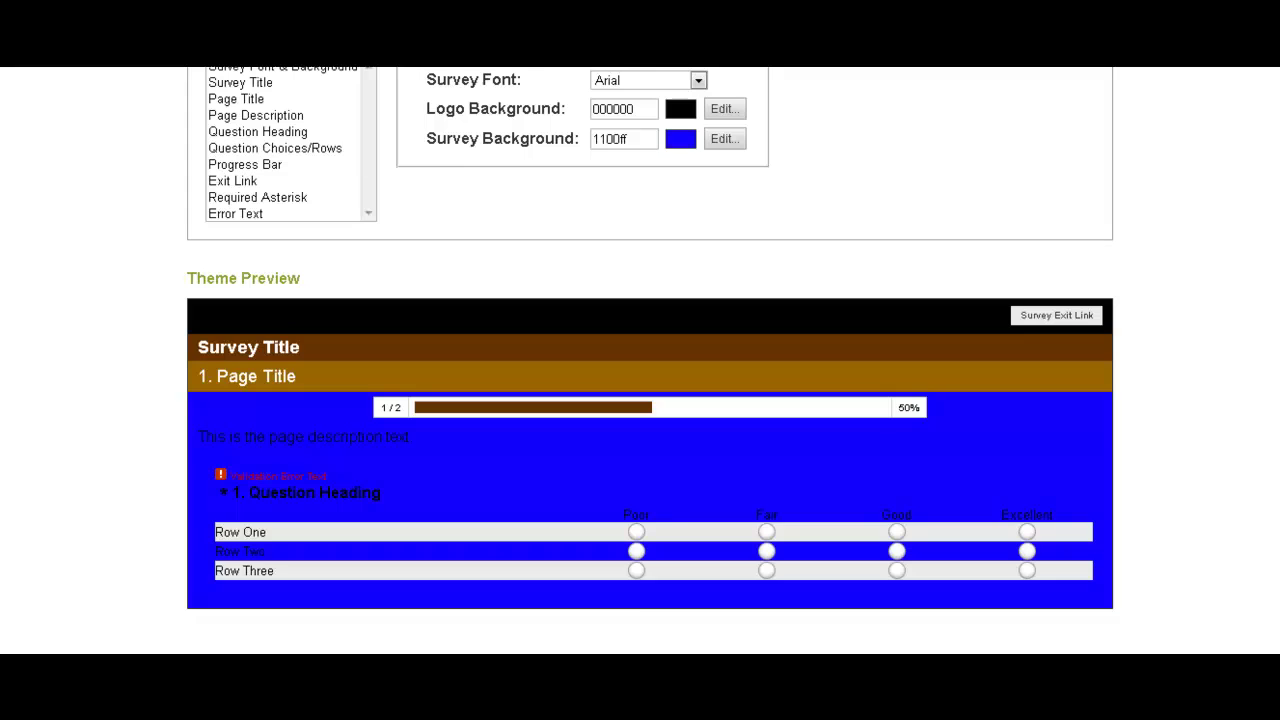
{"action": "left_click", "coordinate": [282, 164]}
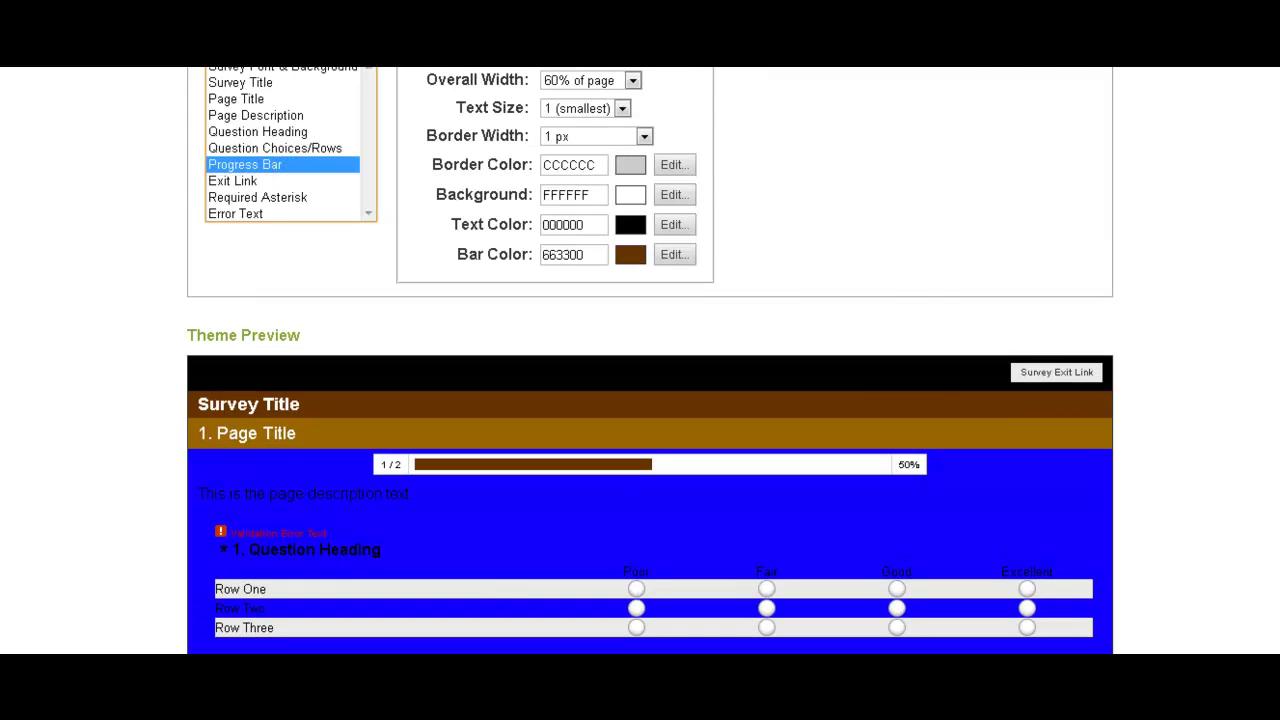
Scroll through the Theme Editor preview to review the finished blue theme.
{"action": "scroll", "coordinate": [640, 360], "scroll_direction": "up", "scroll_amount": 2}
{"action": "scroll", "coordinate": [640, 360], "scroll_direction": "down", "scroll_amount": 2}
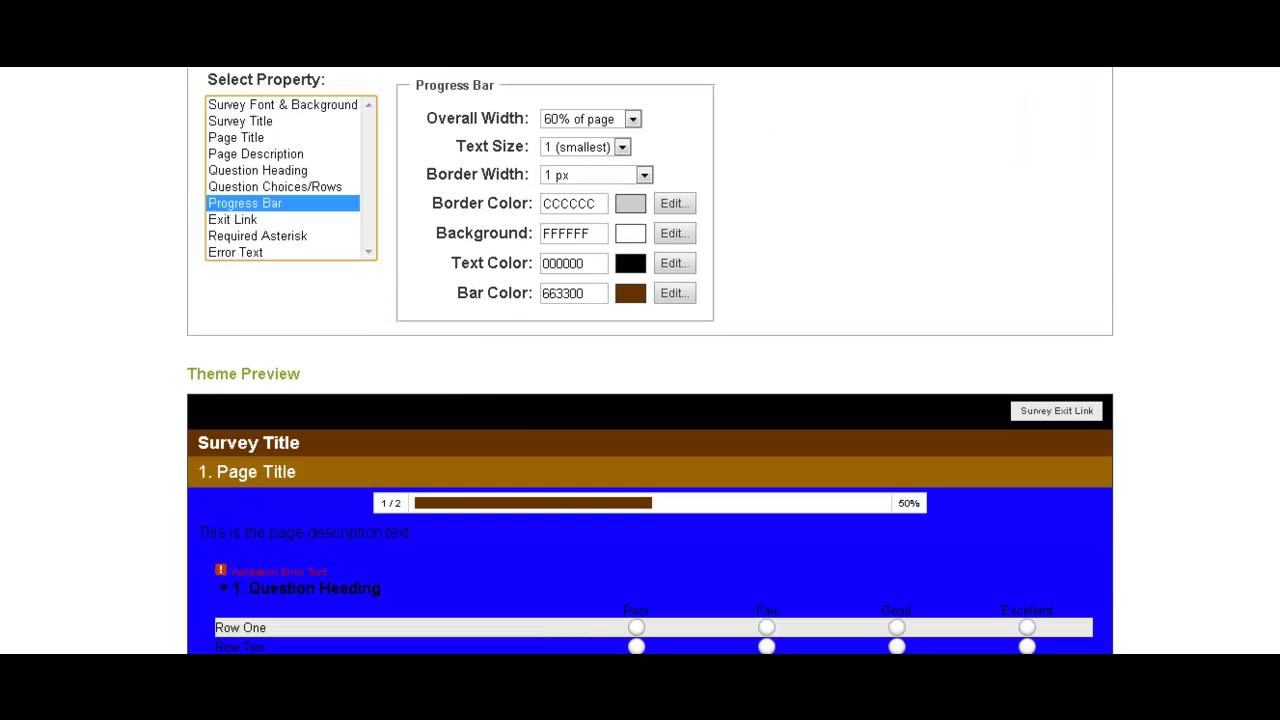
{"action": "scroll", "coordinate": [640, 360], "scroll_direction": "down", "scroll_amount": 5}
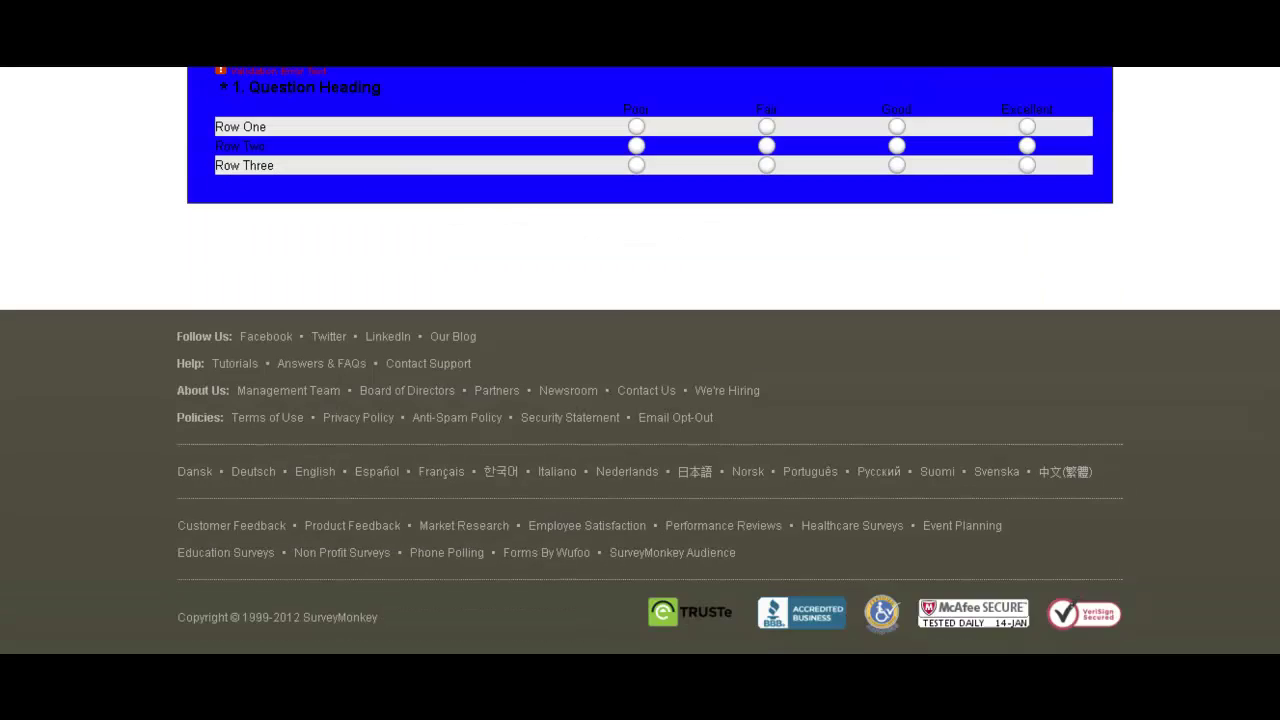
{"action": "scroll", "coordinate": [640, 360], "scroll_direction": "up", "scroll_amount": 2}
{"action": "scroll", "coordinate": [640, 360], "scroll_direction": "up", "scroll_amount": 4}
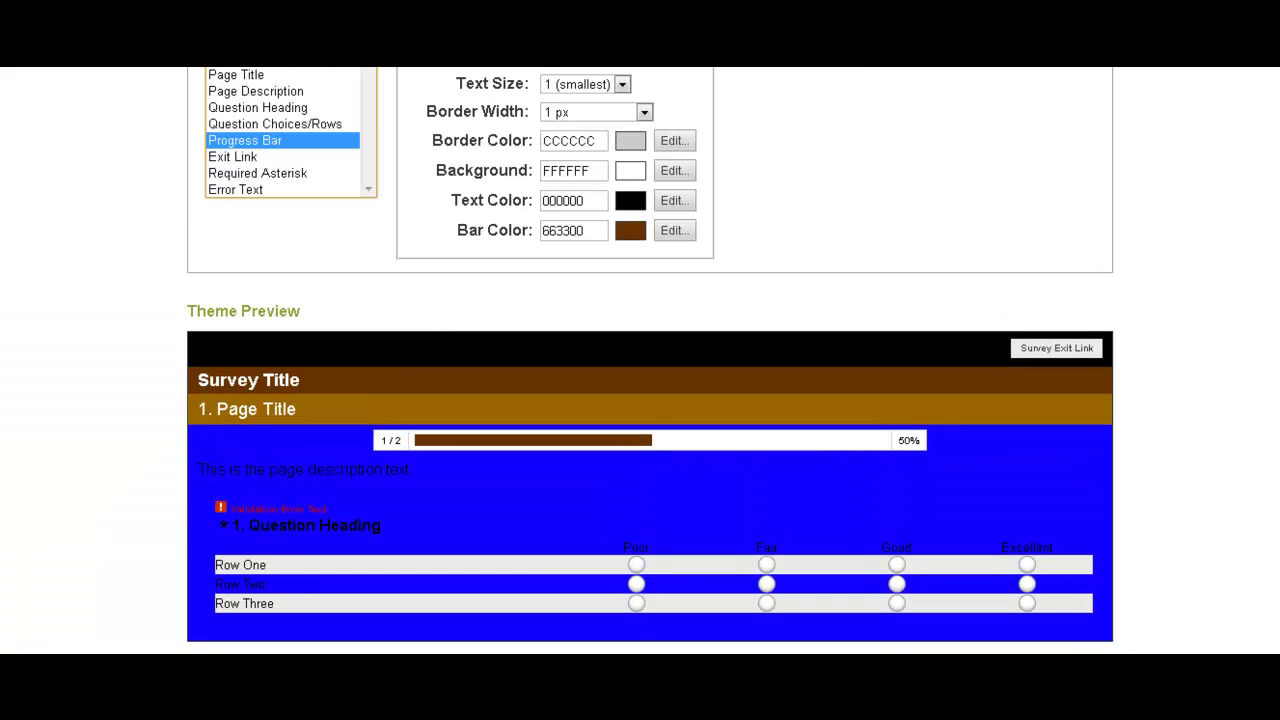
{"action": "scroll", "coordinate": [640, 360], "scroll_direction": "up", "scroll_amount": 4}
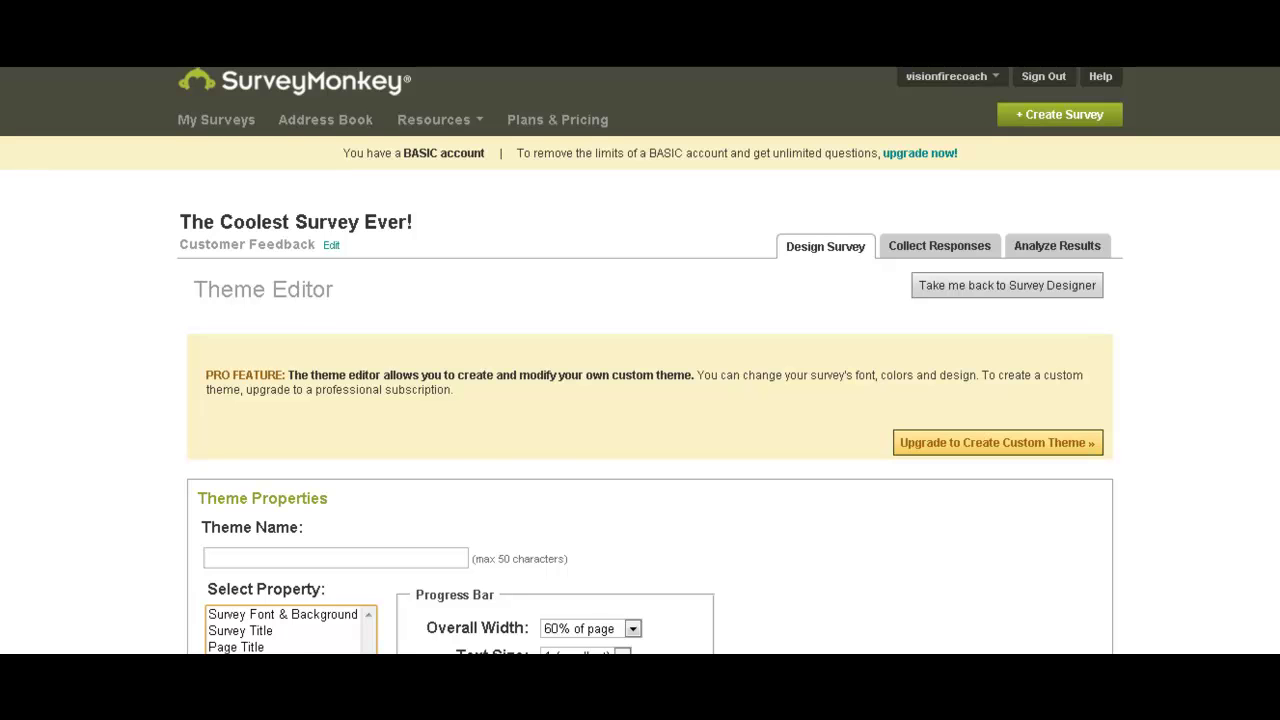
{"action": "scroll", "coordinate": [650, 400], "scroll_direction": "down", "scroll_amount": 4}
{"action": "scroll", "coordinate": [650, 400], "scroll_direction": "down", "scroll_amount": 1}
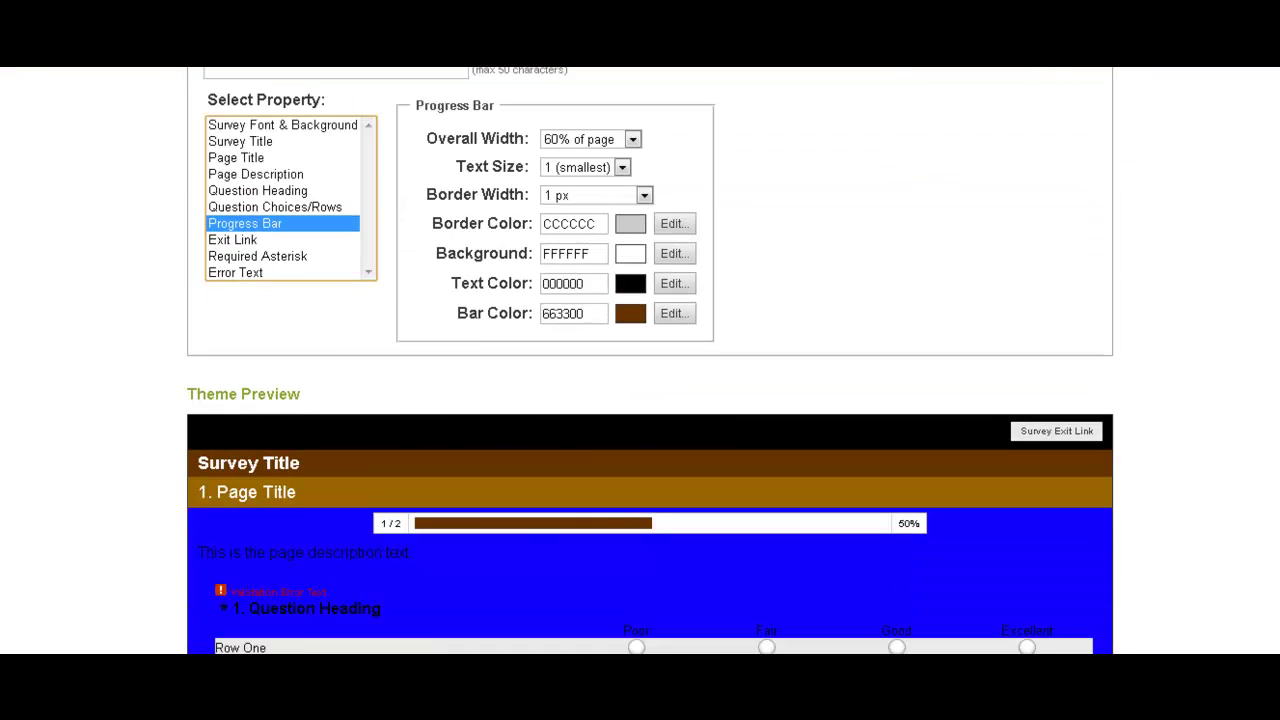
{"action": "scroll", "coordinate": [640, 360], "scroll_direction": "down", "scroll_amount": 3}
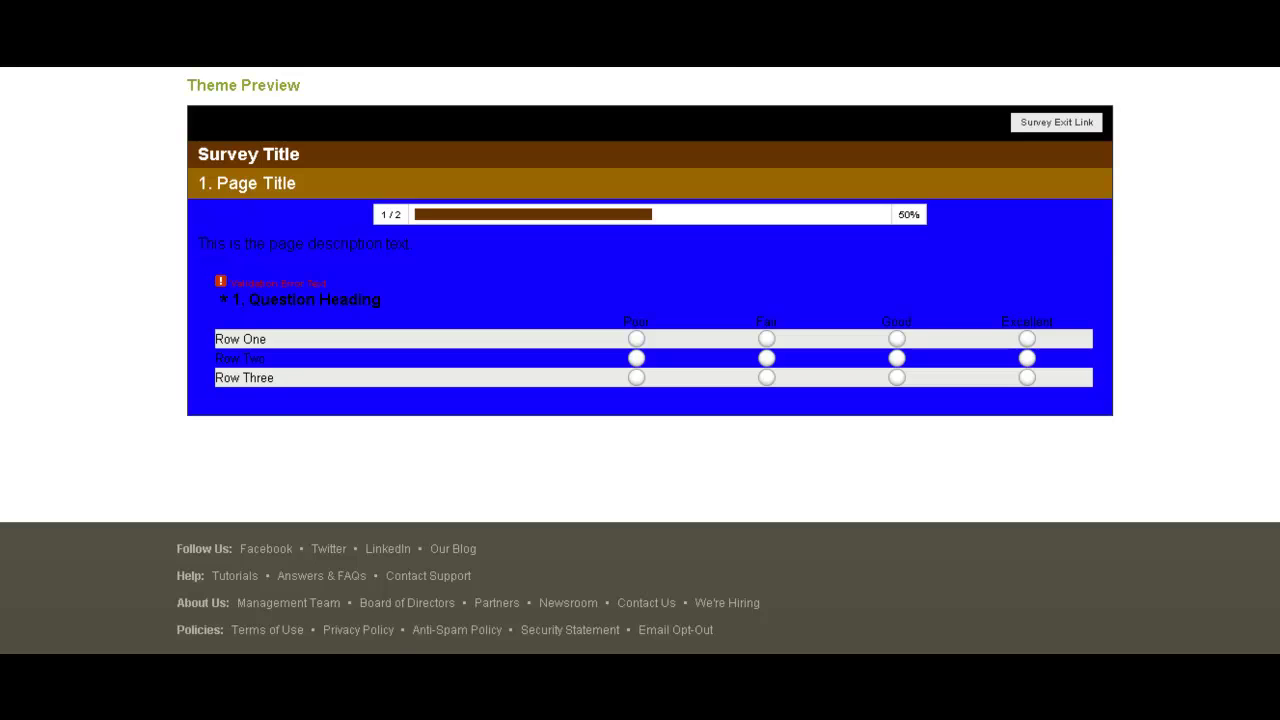
{"action": "scroll", "coordinate": [650, 400], "scroll_direction": "up", "scroll_amount": 2}
{"action": "scroll", "coordinate": [640, 360], "scroll_direction": "up", "scroll_amount": 6}
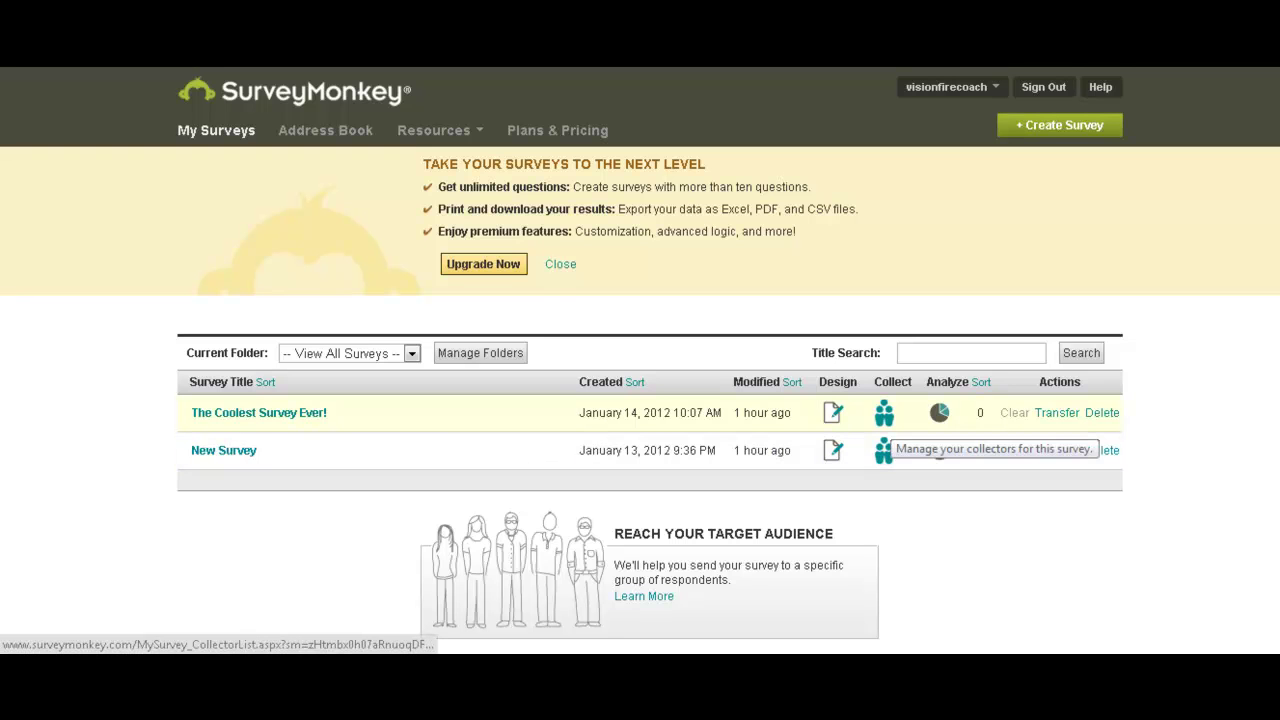
Open the response collectors for The Coolest Survey Ever!
{"action": "left_click", "coordinate": [884, 413]}
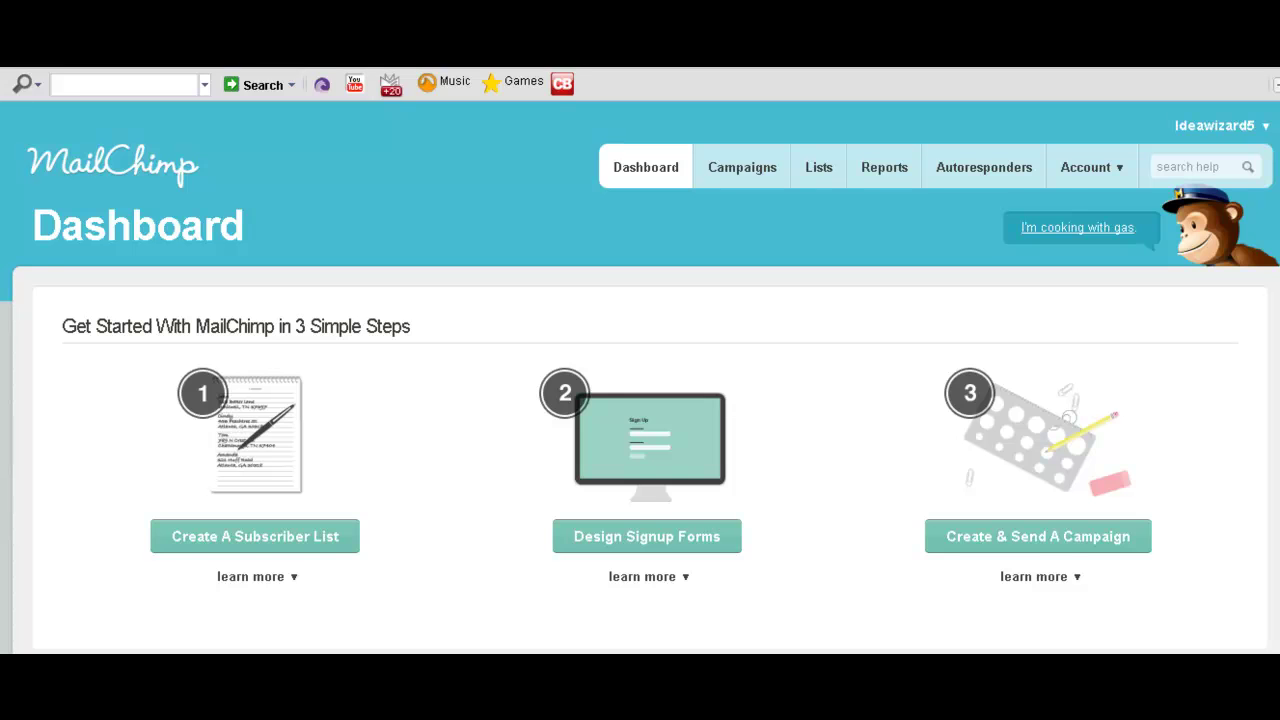
Start a new 'regular ol' campaign' from the Create Campaign dropdown.
{"action": "scroll", "coordinate": [257, 400], "scroll_direction": "down", "scroll_amount": 4}
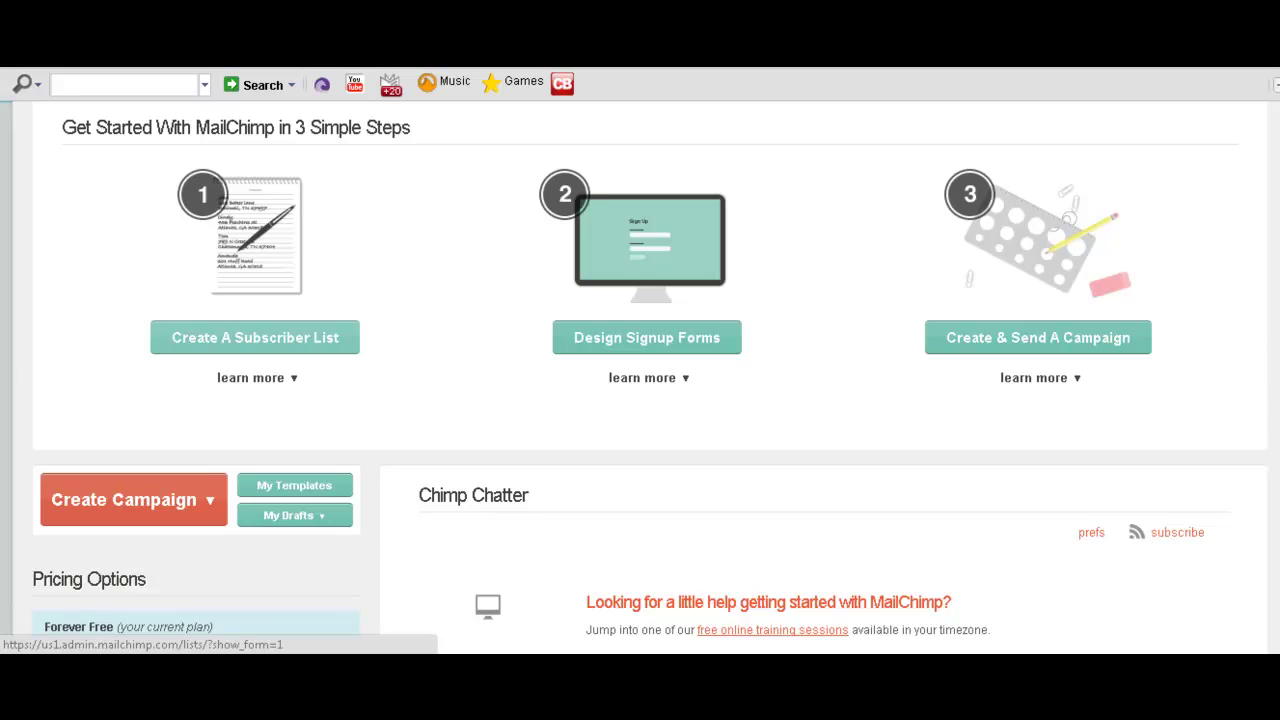
{"action": "left_click", "coordinate": [130, 499]}
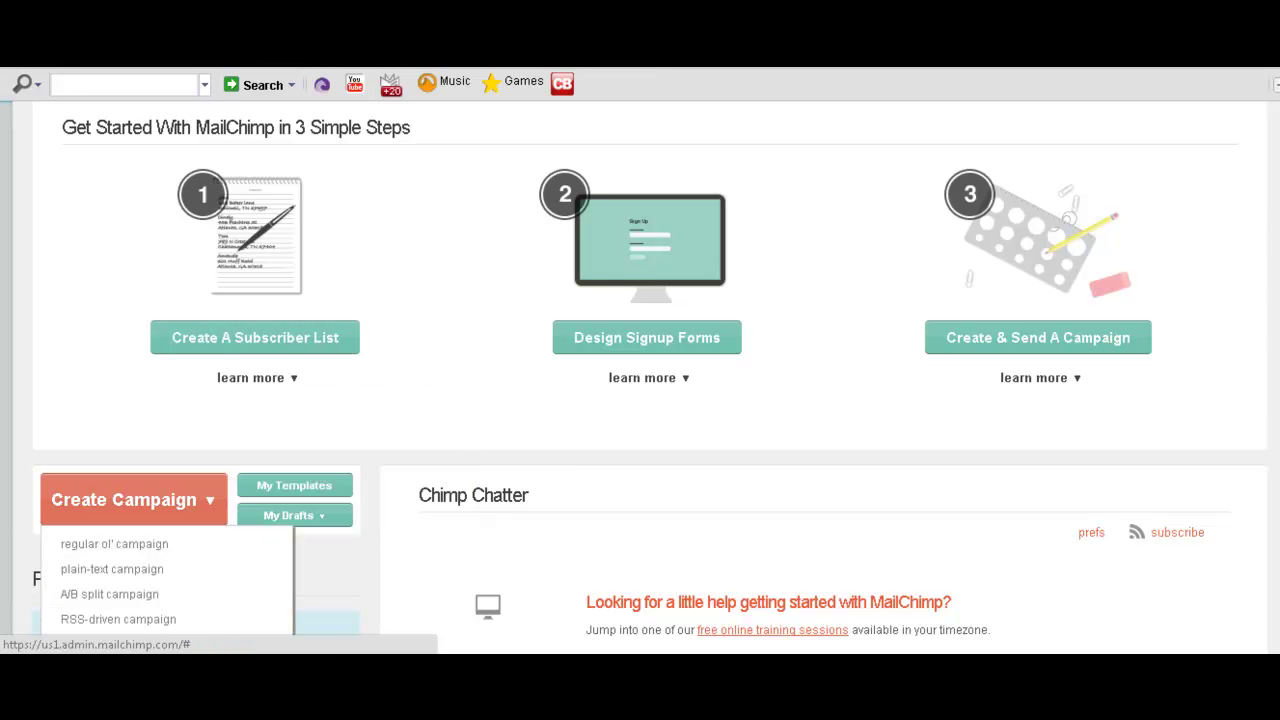
{"action": "left_click", "coordinate": [163, 543]}
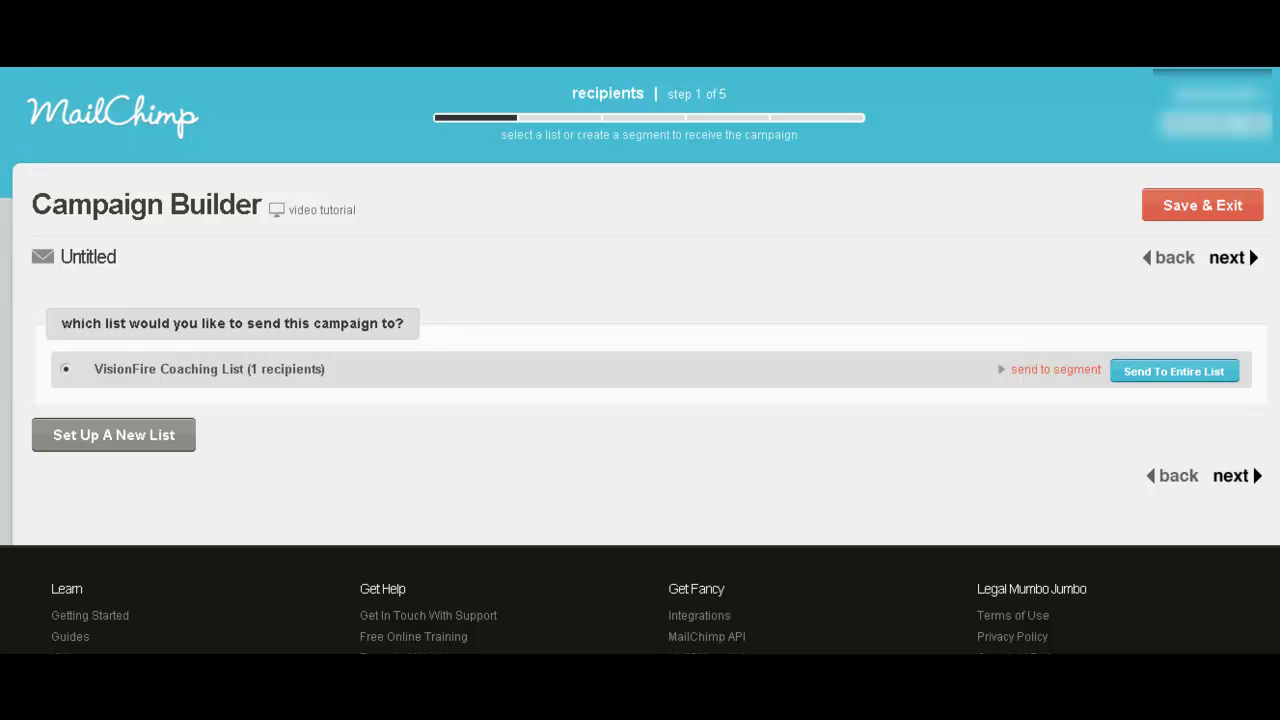
Set the campaign name and message subject to 'Coolest Survey Ever', then reach the templates step.
{"action": "left_click", "coordinate": [1244, 474]}
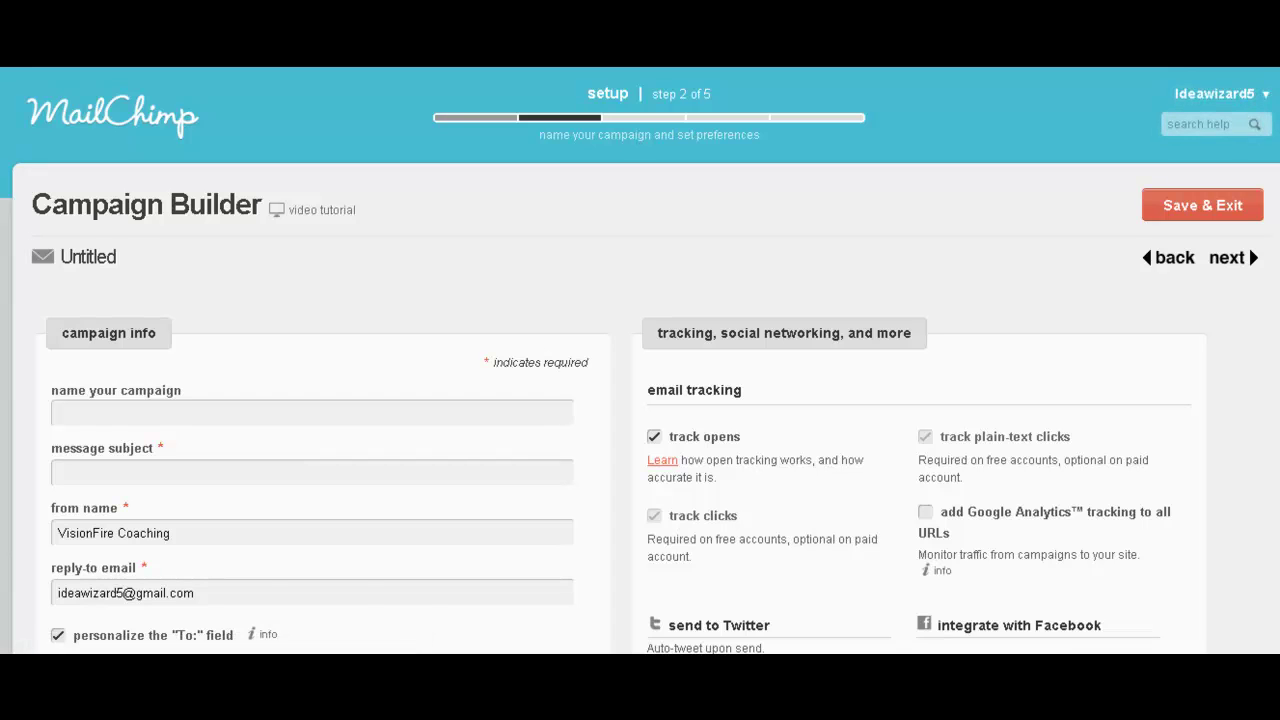
{"action": "scroll", "coordinate": [640, 360], "scroll_direction": "down", "scroll_amount": 3}
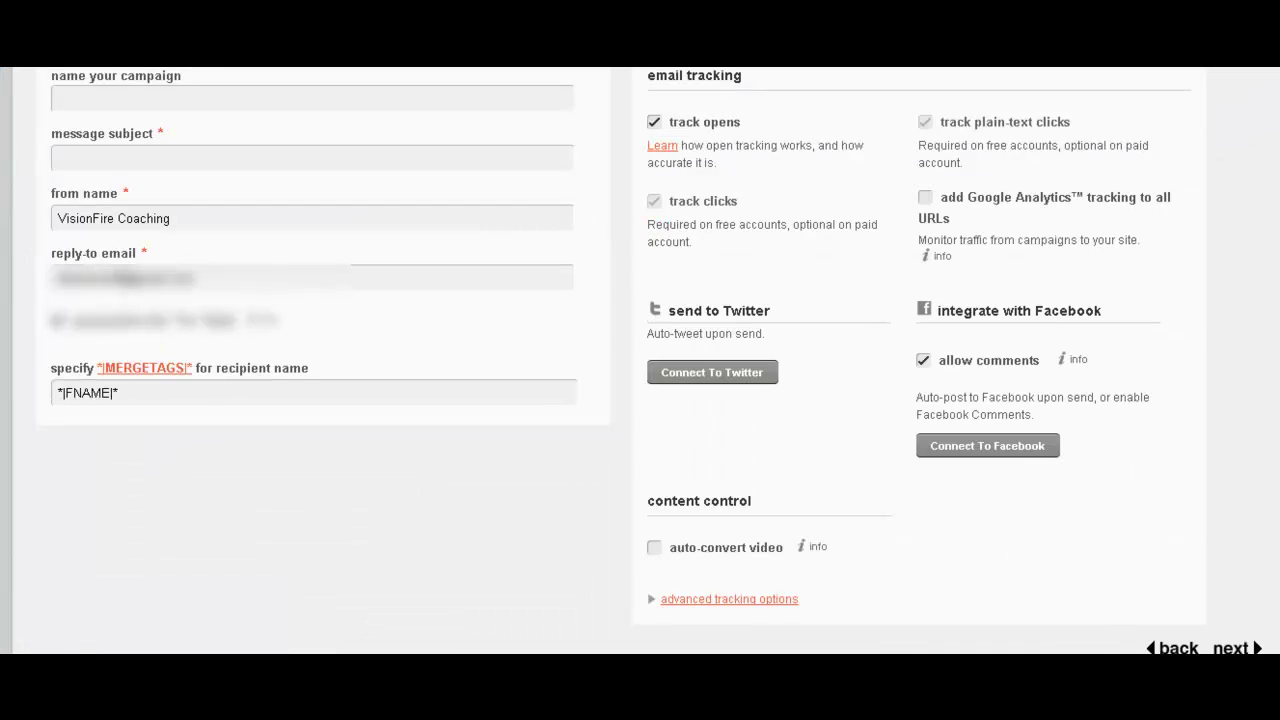
{"action": "left_click", "coordinate": [366, 99]}
{"action": "type", "text": "Coolest Sur"}
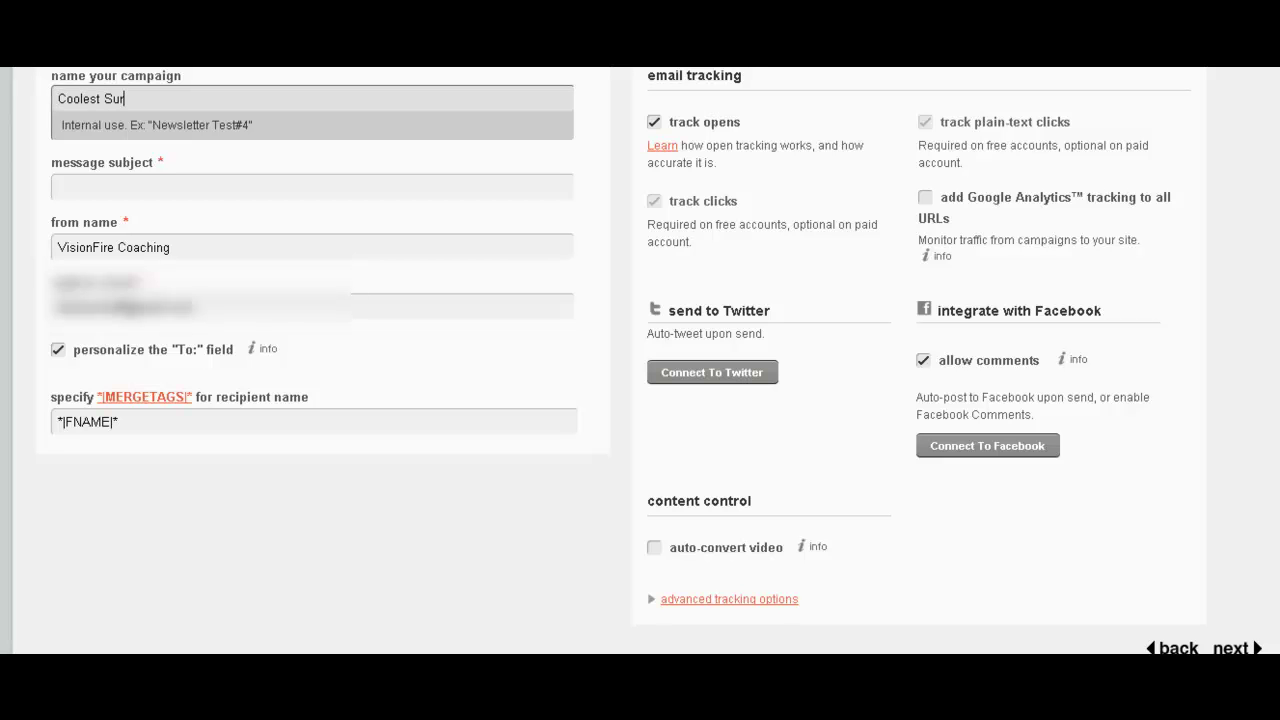
{"action": "type", "text": "vey Ever"}
{"action": "left_click", "coordinate": [312, 186]}
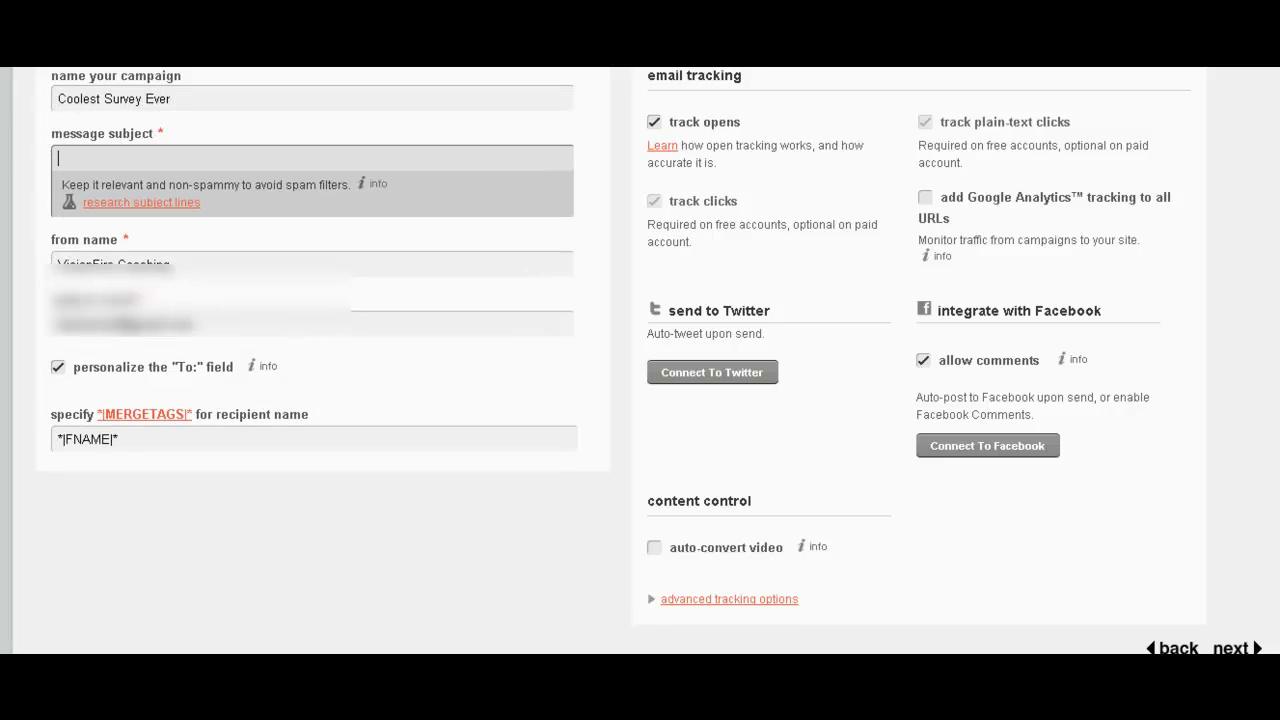
{"action": "type", "text": "Coolest Survey Ever"}
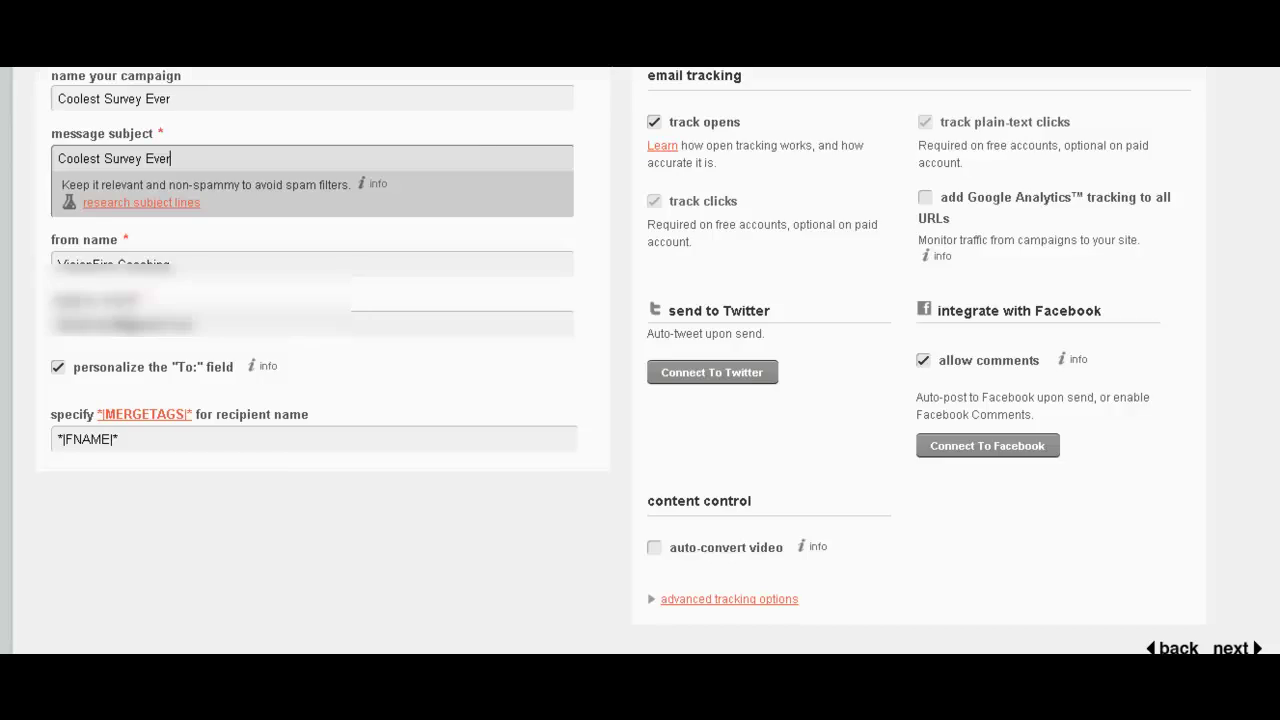
{"action": "scroll", "coordinate": [640, 360], "scroll_direction": "up", "scroll_amount": 1}
{"action": "scroll", "coordinate": [640, 360], "scroll_direction": "down", "scroll_amount": 1}
{"action": "scroll", "coordinate": [640, 360], "scroll_direction": "up", "scroll_amount": 1}
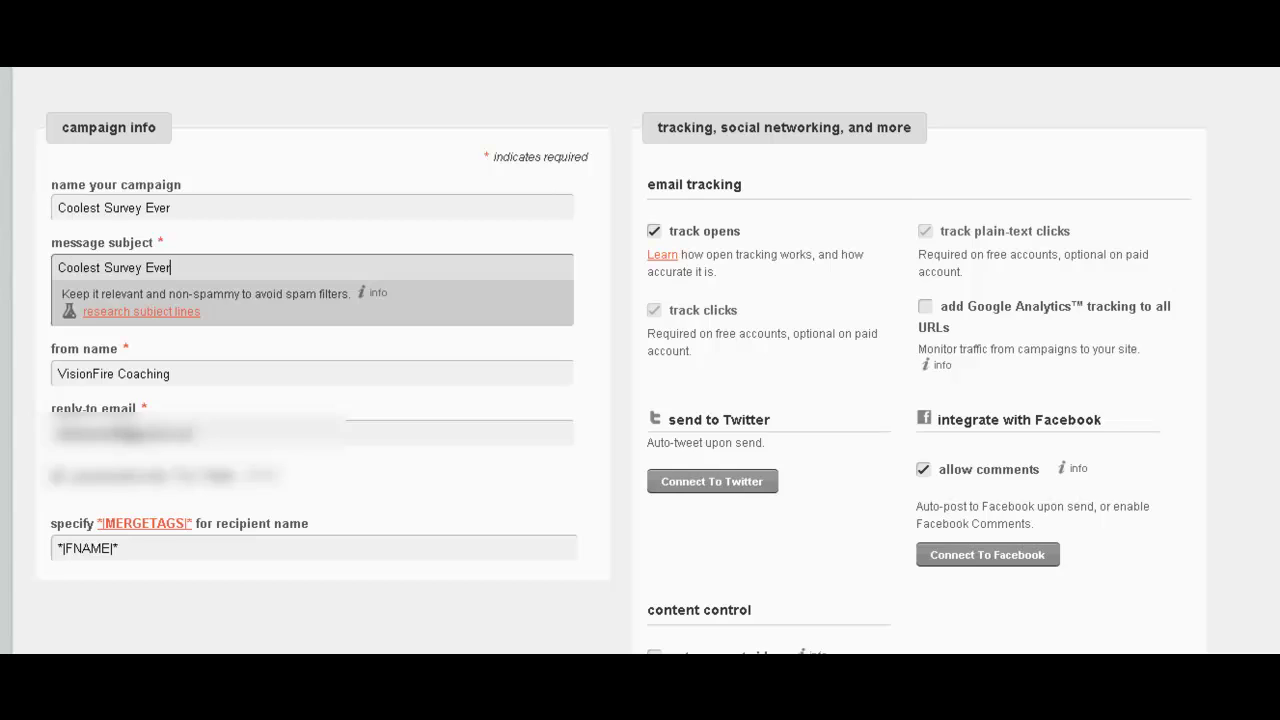
{"action": "scroll", "coordinate": [640, 360], "scroll_direction": "down", "scroll_amount": 3}
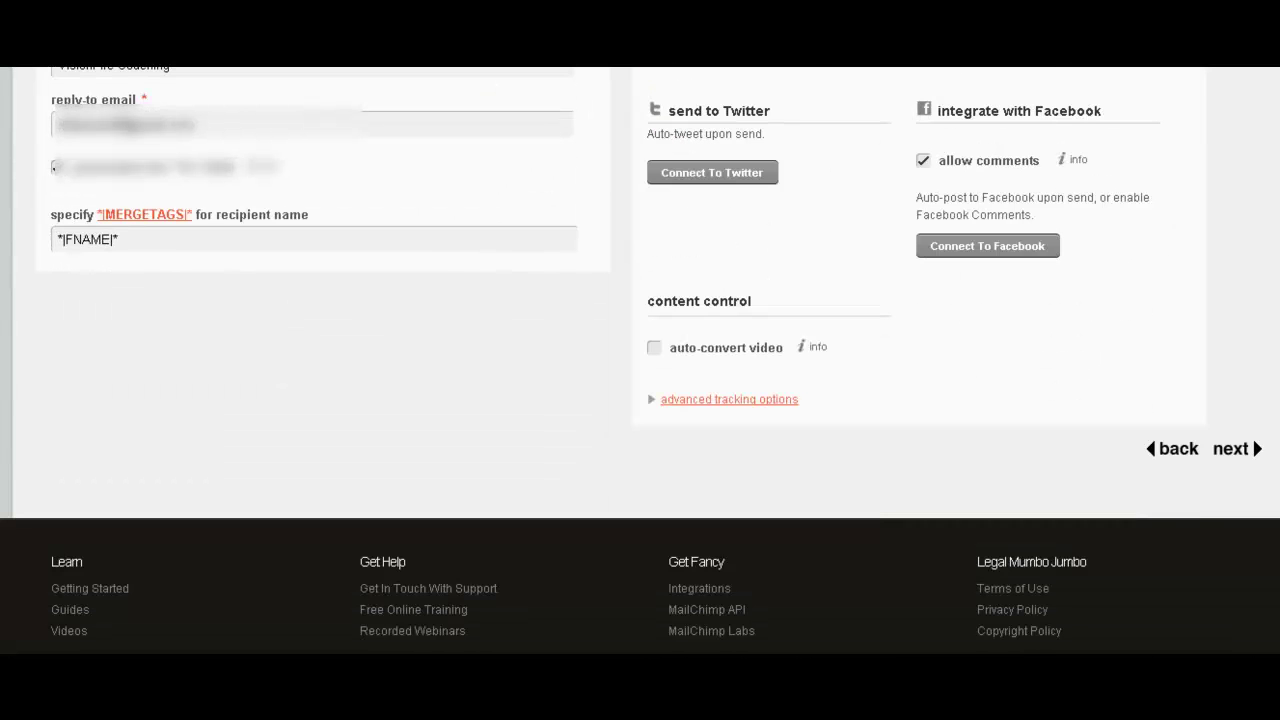
{"action": "left_click", "coordinate": [1232, 449]}
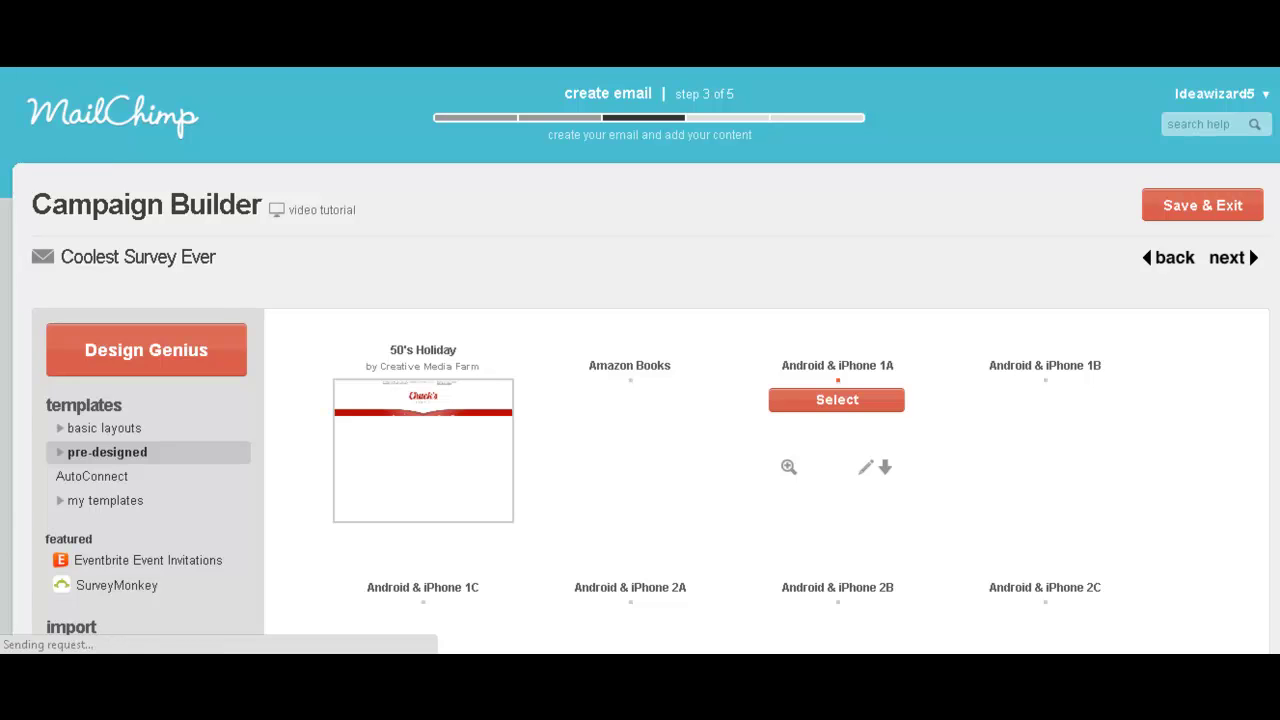
Show the SurveyMonkey templates from the featured section of the template sidebar.
{"action": "left_click", "coordinate": [120, 586]}
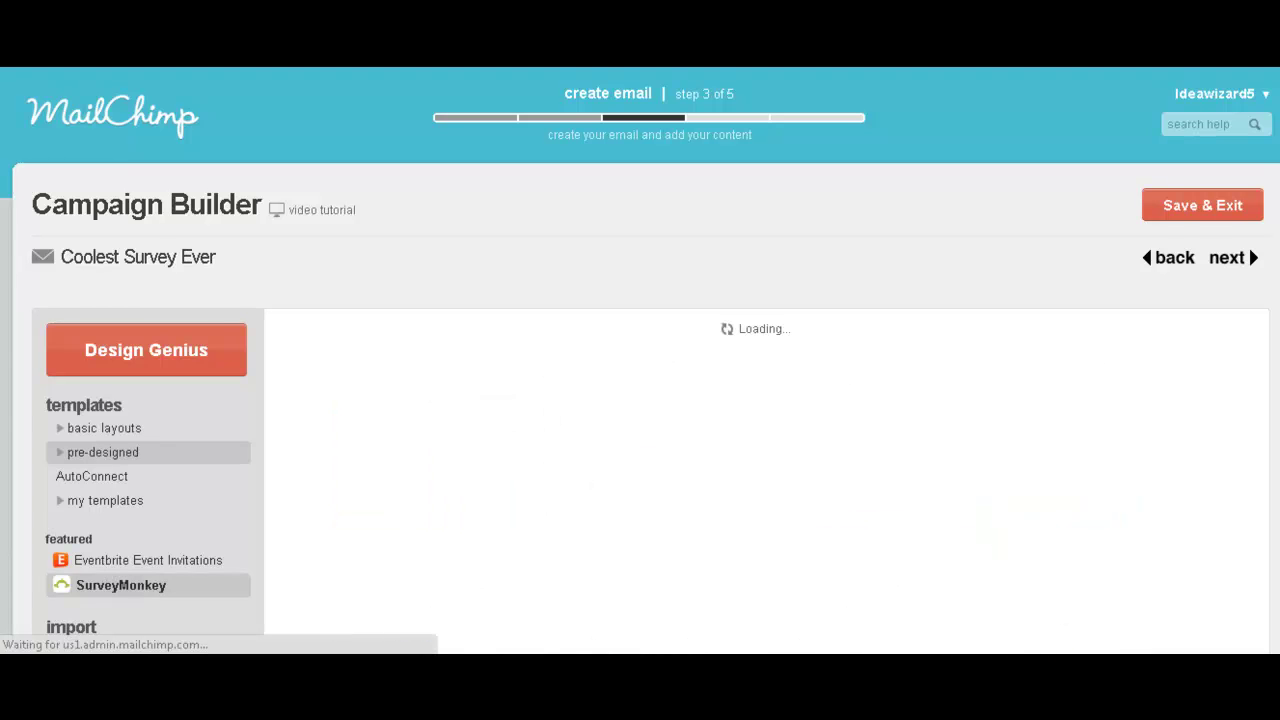
{"action": "scroll", "coordinate": [748, 445], "scroll_direction": "down", "scroll_amount": 1}
Log in to SurveyMonkey from the Connect dialog and authorize MailChimp's access.
{"action": "left_click", "coordinate": [748, 445]}
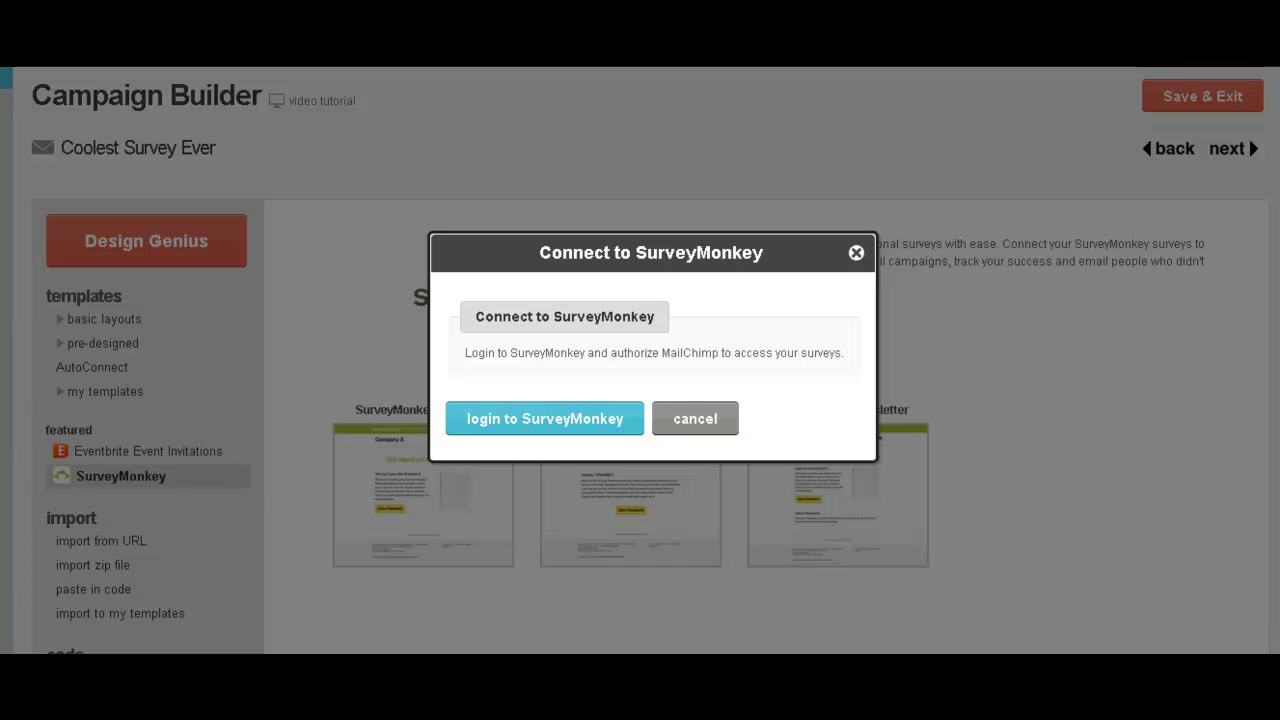
{"action": "left_click", "coordinate": [535, 419]}
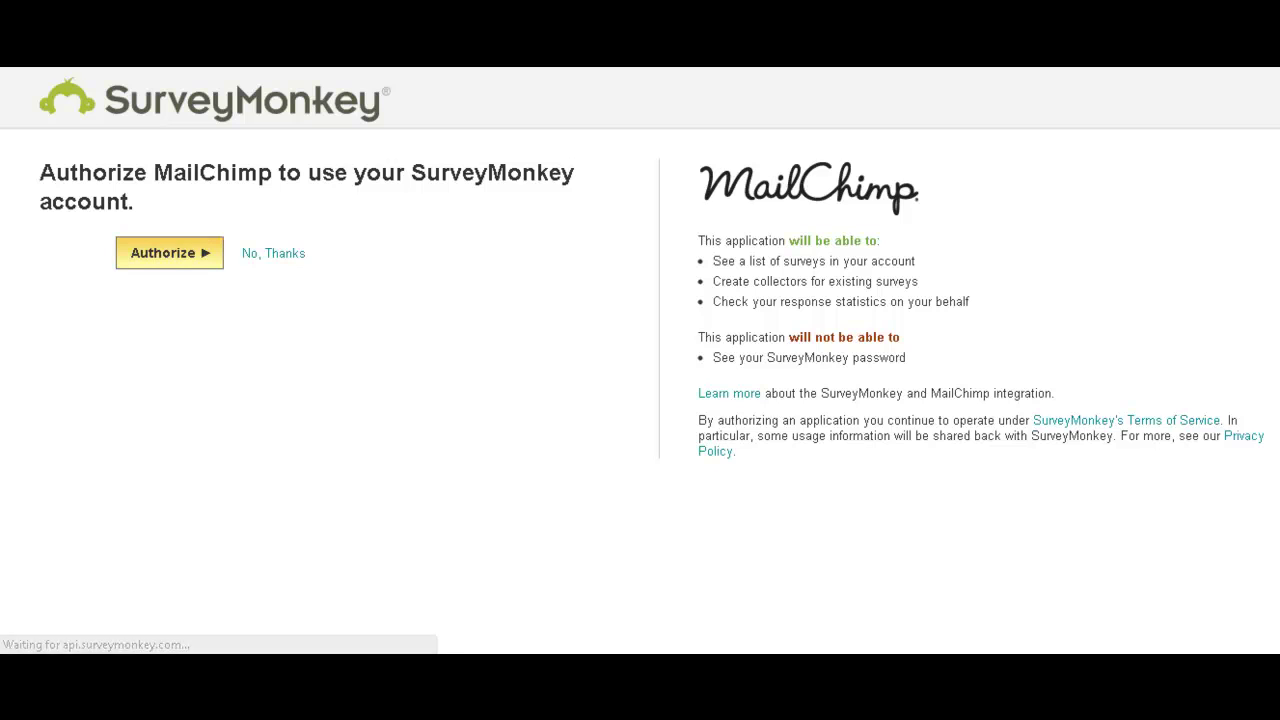
{"action": "left_click", "coordinate": [181, 254]}
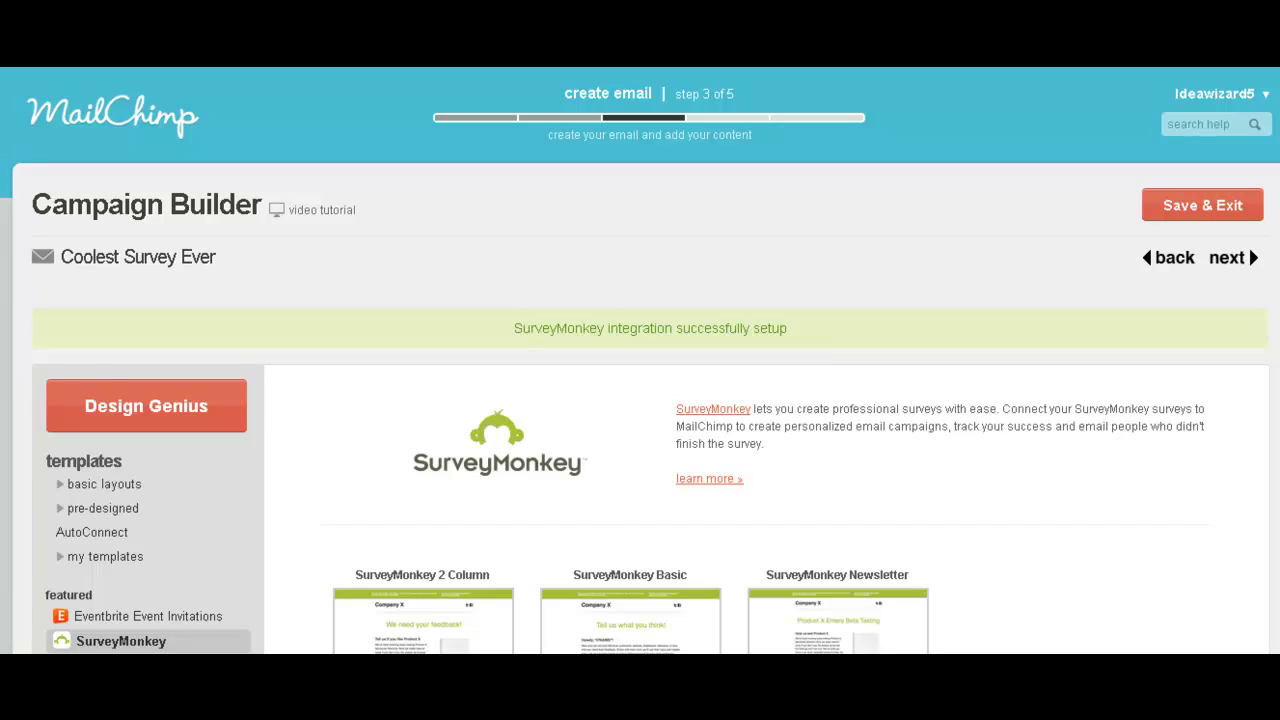
Select the SurveyMonkey Basic template and link it to The Coolest Survey Ever!
{"action": "scroll", "coordinate": [640, 400], "scroll_direction": "down", "scroll_amount": 2}
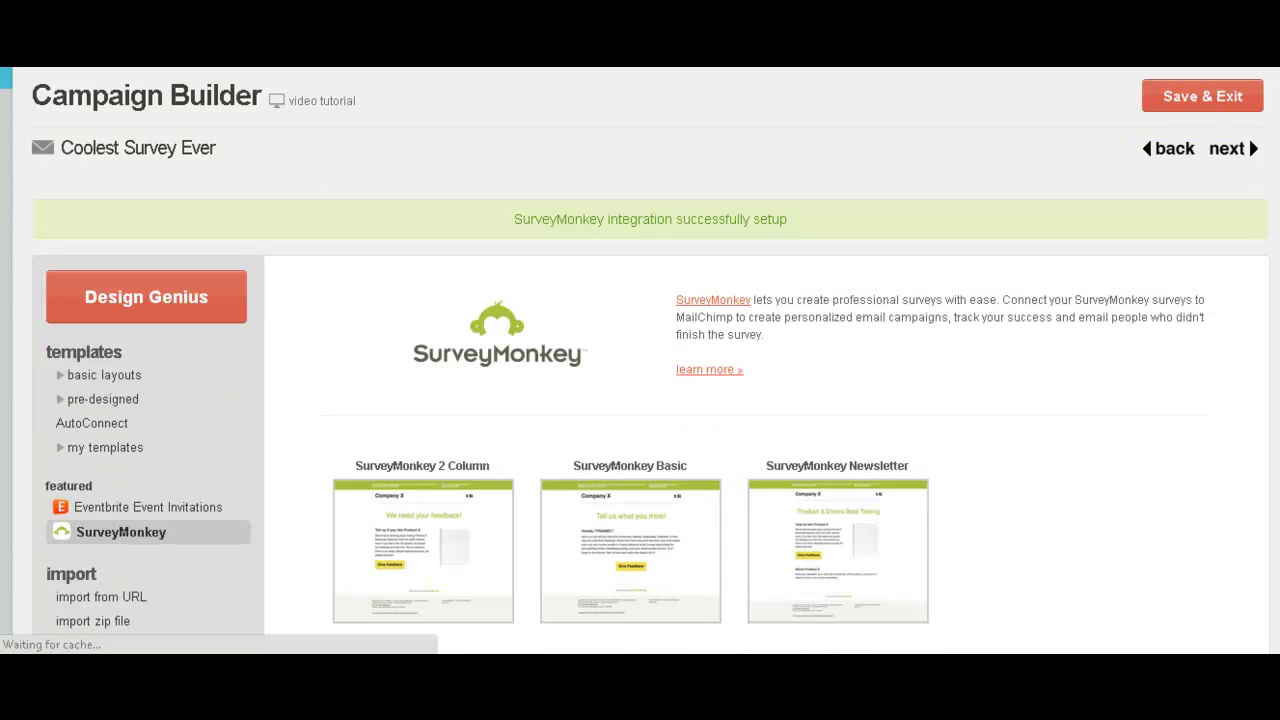
{"action": "scroll", "coordinate": [640, 400], "scroll_direction": "down", "scroll_amount": 2}
{"action": "mouse_move", "coordinate": [630, 410]}
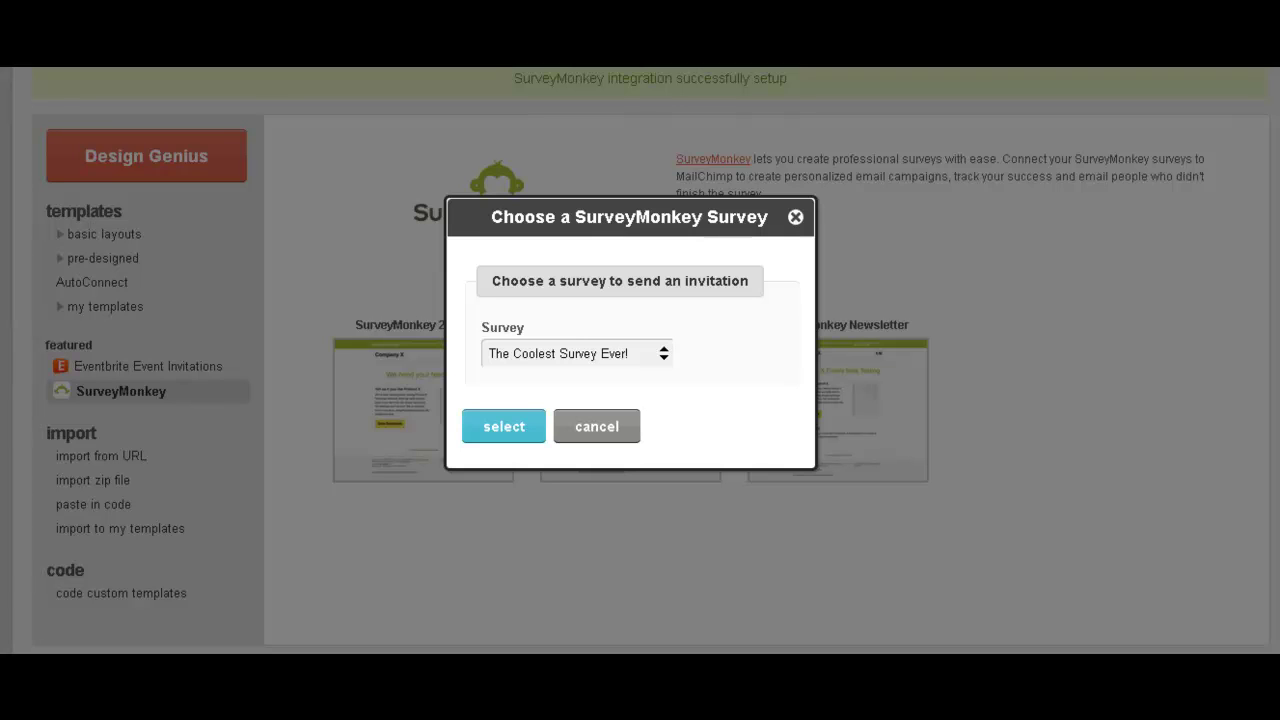
{"action": "left_click", "coordinate": [661, 352]}
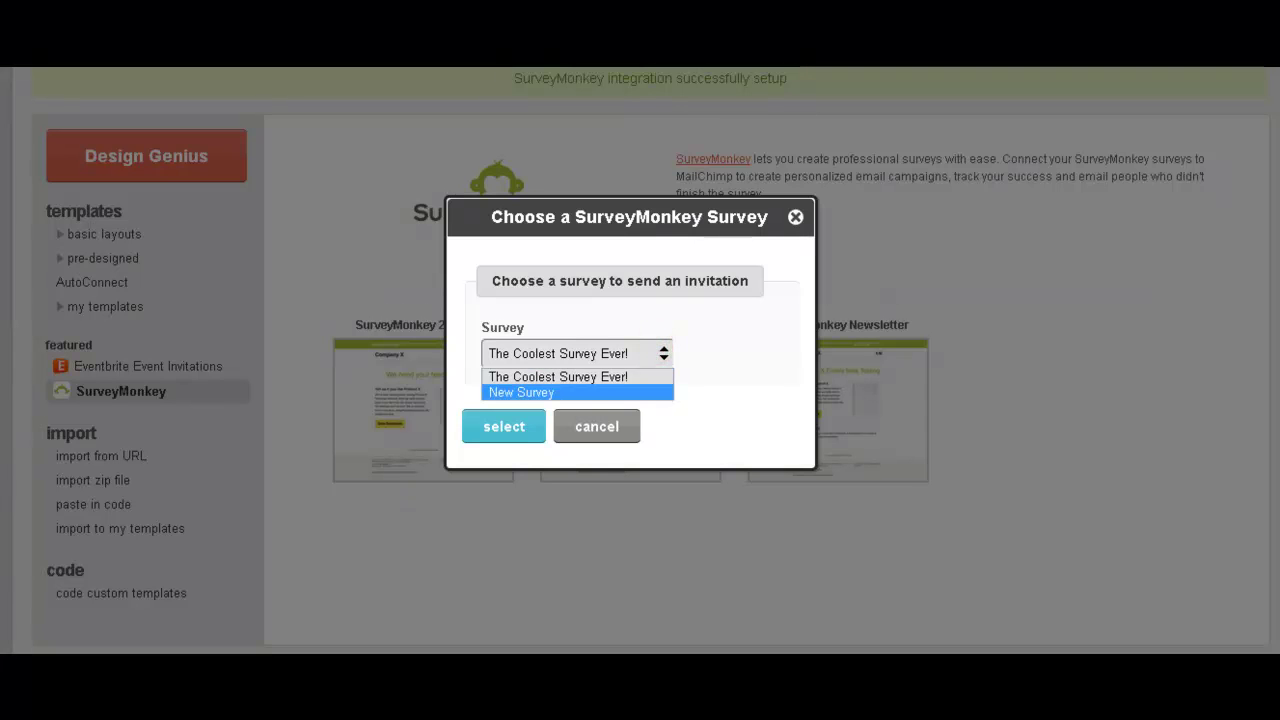
{"action": "left_click", "coordinate": [750, 352]}
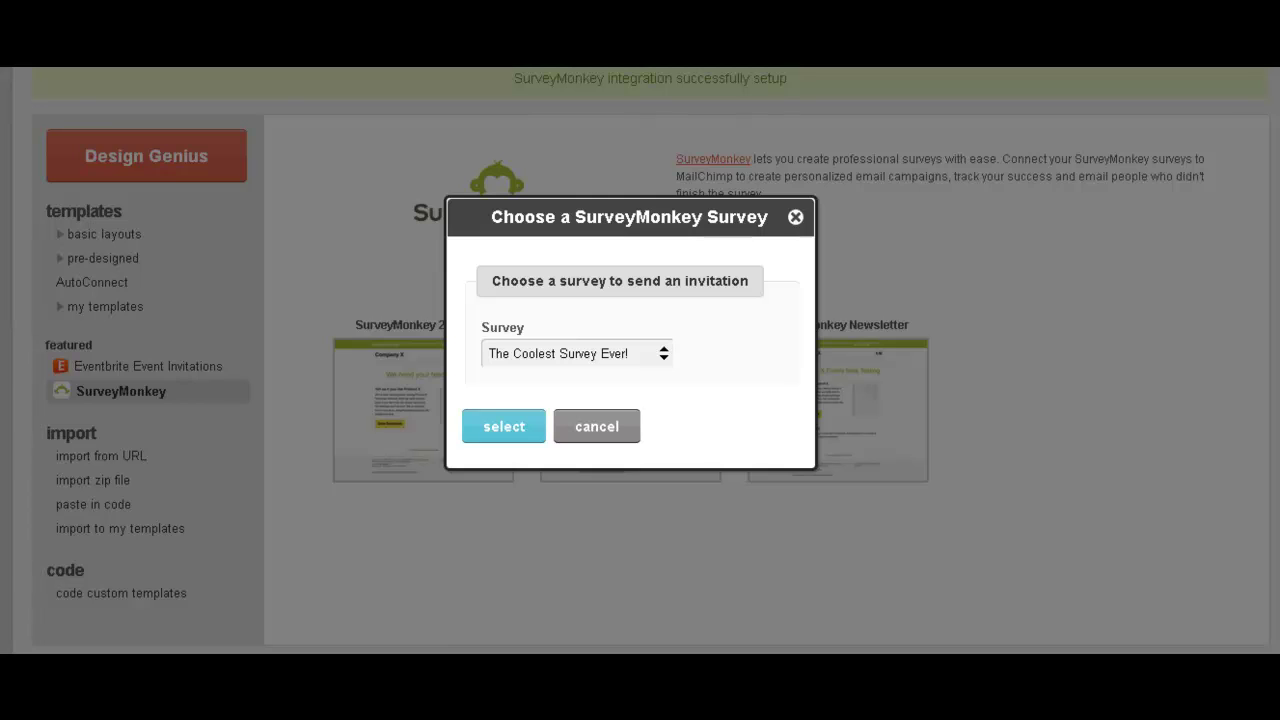
{"action": "left_click", "coordinate": [494, 420]}
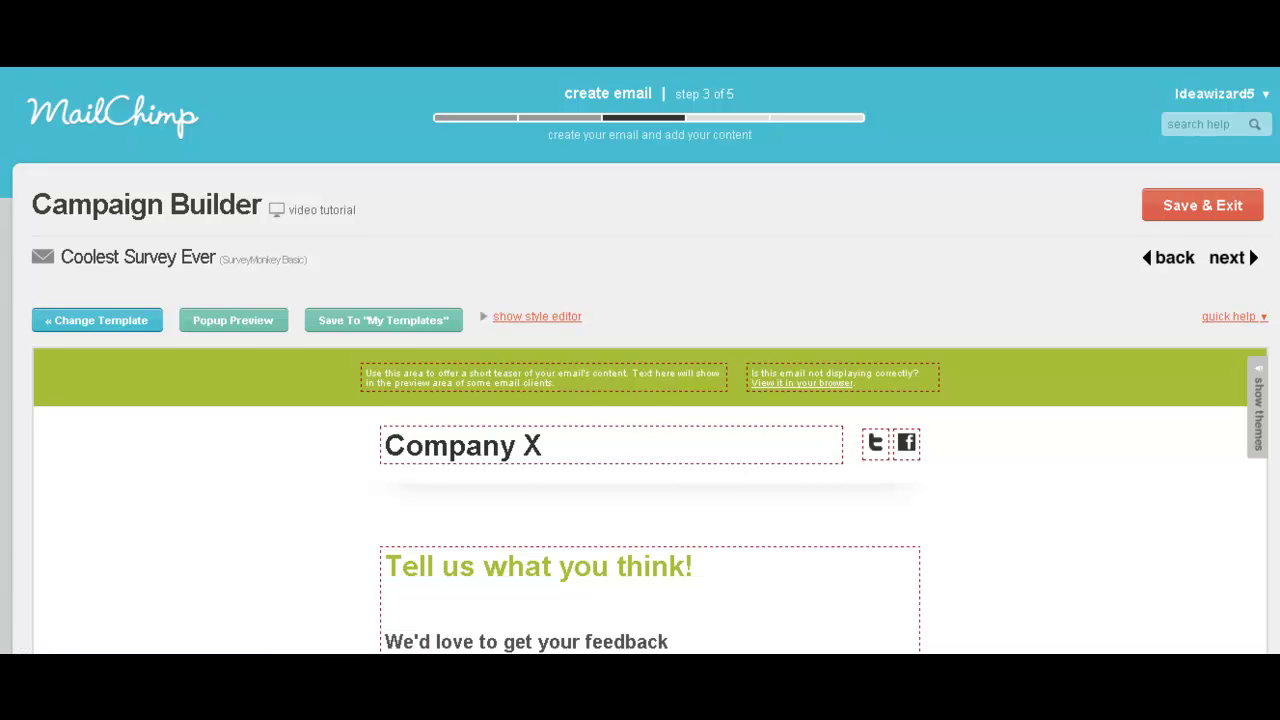
{"action": "scroll", "coordinate": [640, 400], "scroll_direction": "down", "scroll_amount": 1}
{"action": "scroll", "coordinate": [650, 360], "scroll_direction": "down", "scroll_amount": 5}
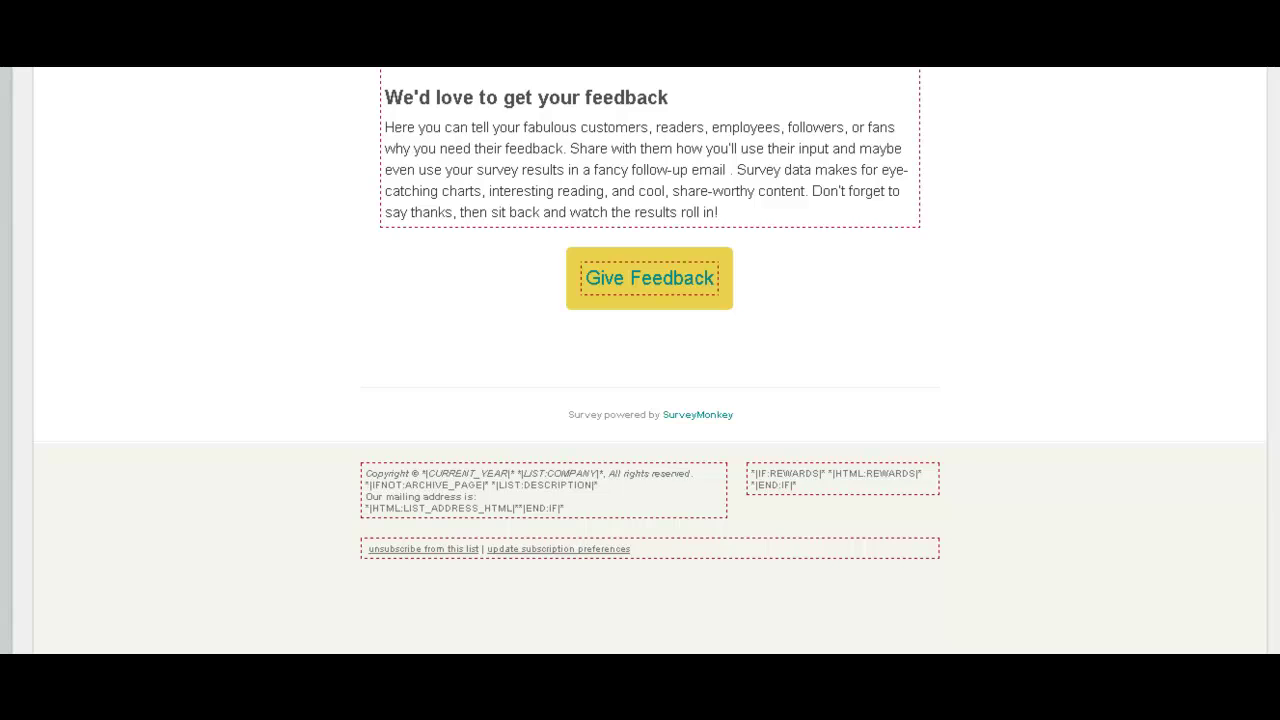
{"action": "scroll", "coordinate": [650, 360], "scroll_direction": "up", "scroll_amount": 3}
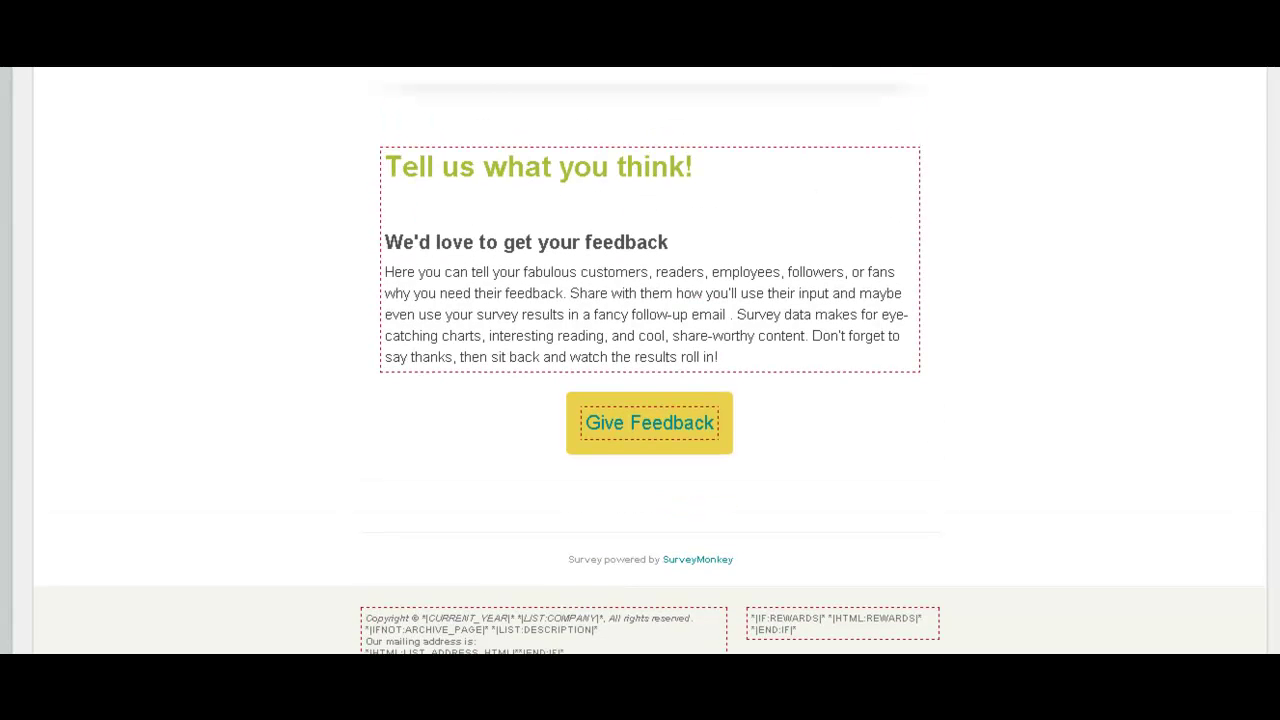
{"action": "scroll", "coordinate": [650, 360], "scroll_direction": "up", "scroll_amount": 1}
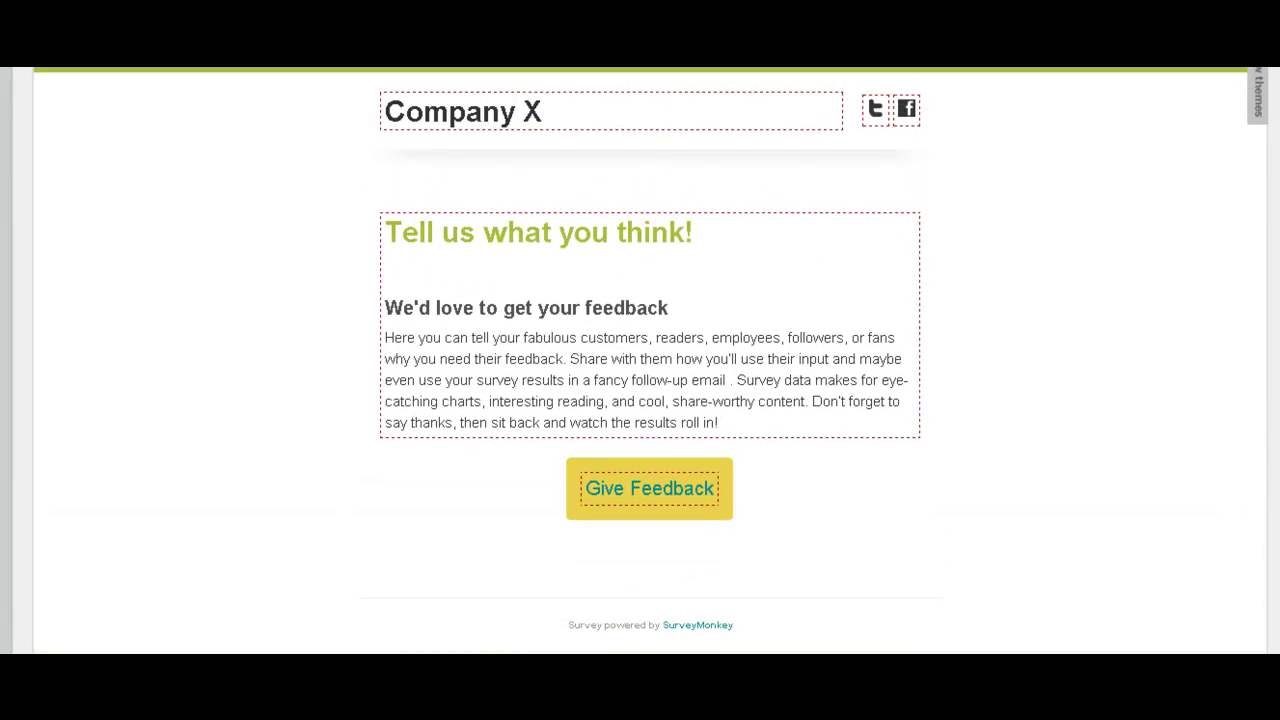
{"action": "mouse_move", "coordinate": [650, 490]}
{"action": "scroll", "coordinate": [650, 349], "scroll_direction": "up", "scroll_amount": 2}
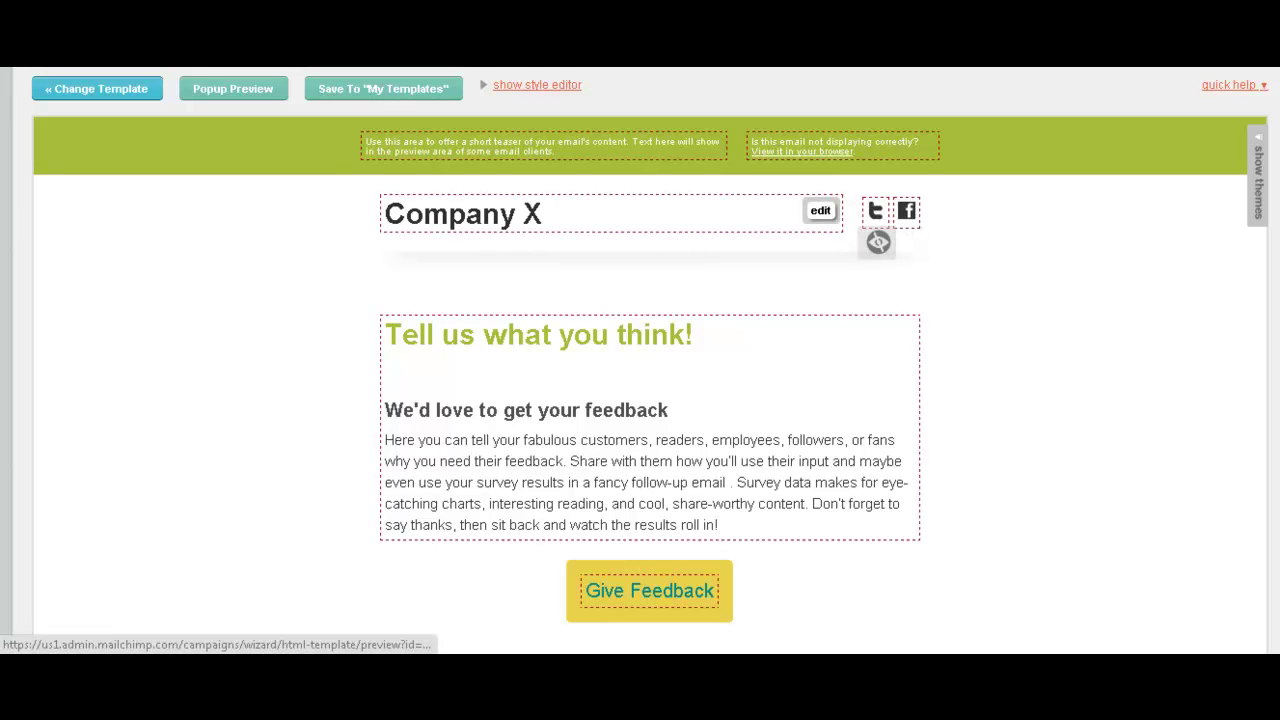
Change the header text from 'Company X' to 'Coolest Company' and save it.
{"action": "left_click", "coordinate": [820, 210]}
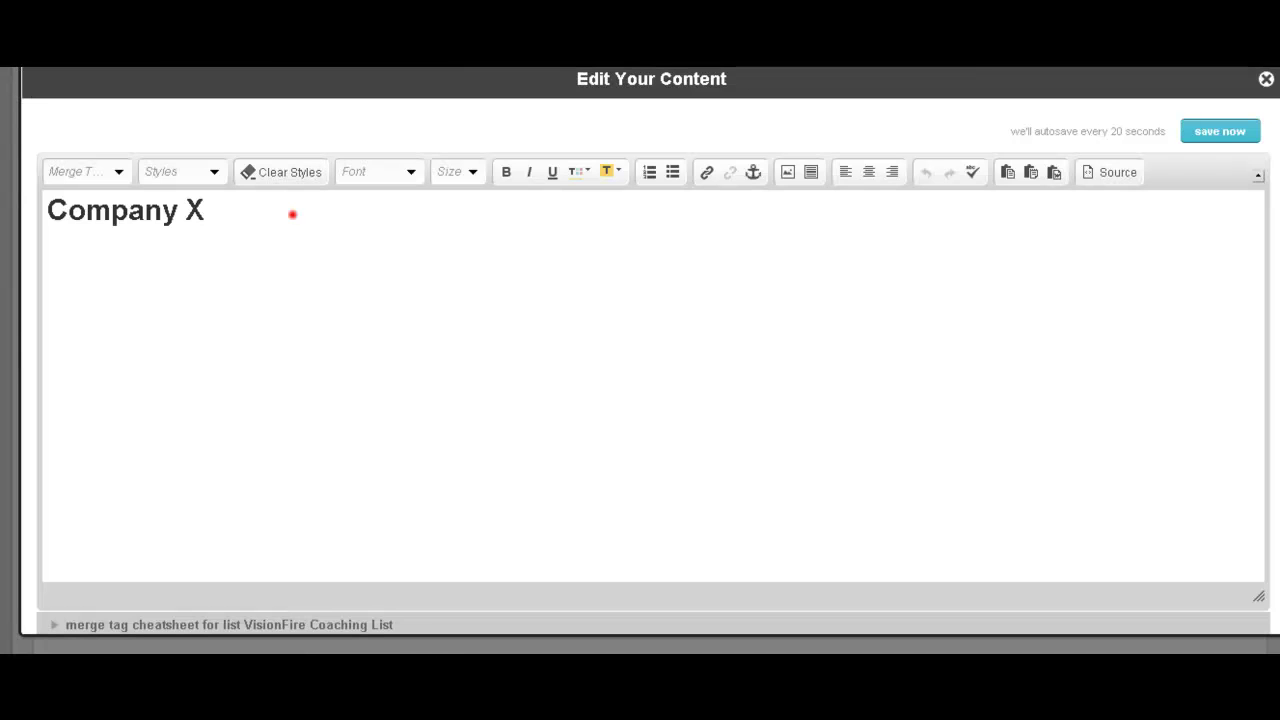
{"action": "left_click", "coordinate": [292, 214]}
{"action": "key", "text": "ctrl+a"}
{"action": "type", "text": "C"}
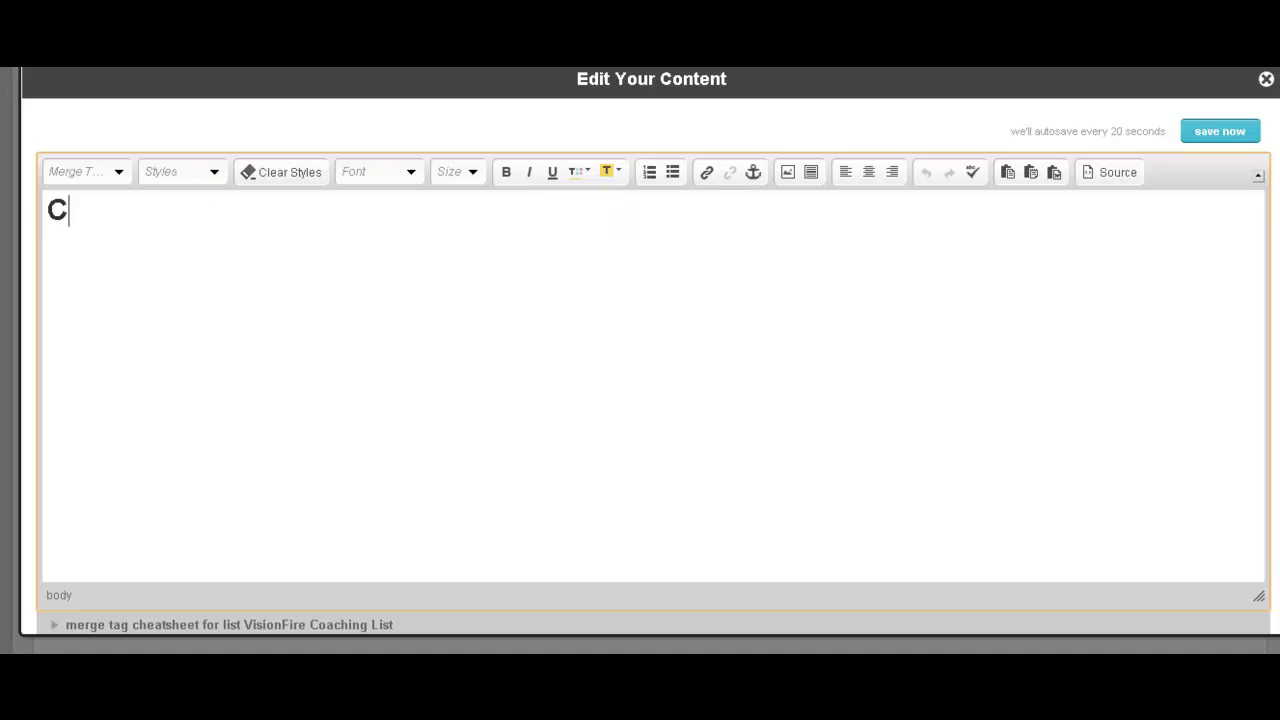
{"action": "type", "text": "oolest Company"}
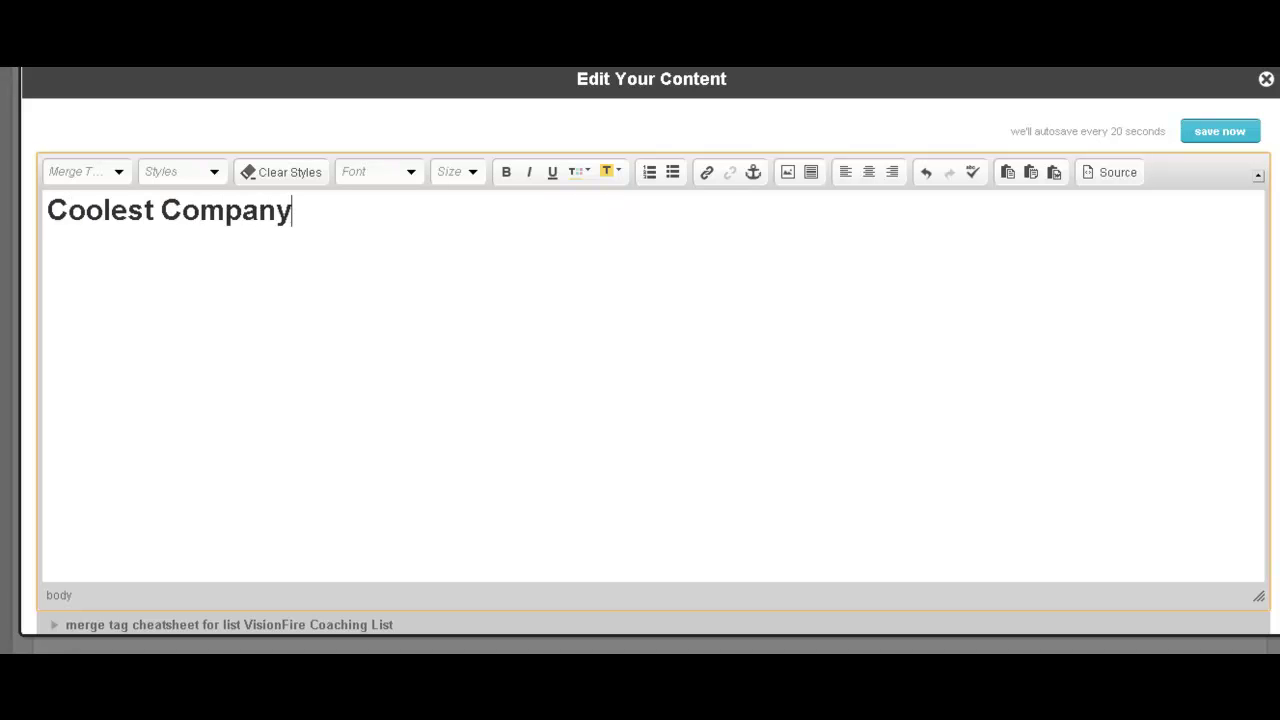
{"action": "left_click", "coordinate": [1219, 131]}
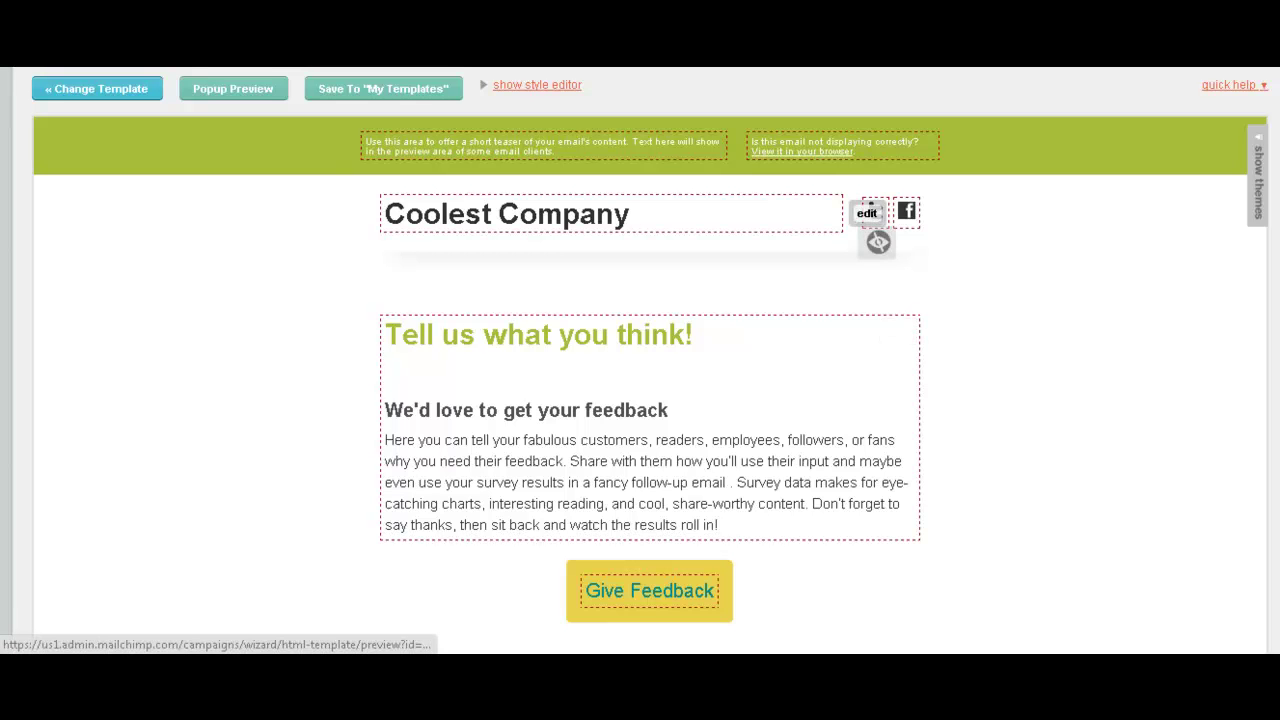
Hide the social icons section beside the header.
{"action": "scroll", "coordinate": [870, 215], "scroll_direction": "down", "scroll_amount": 1}
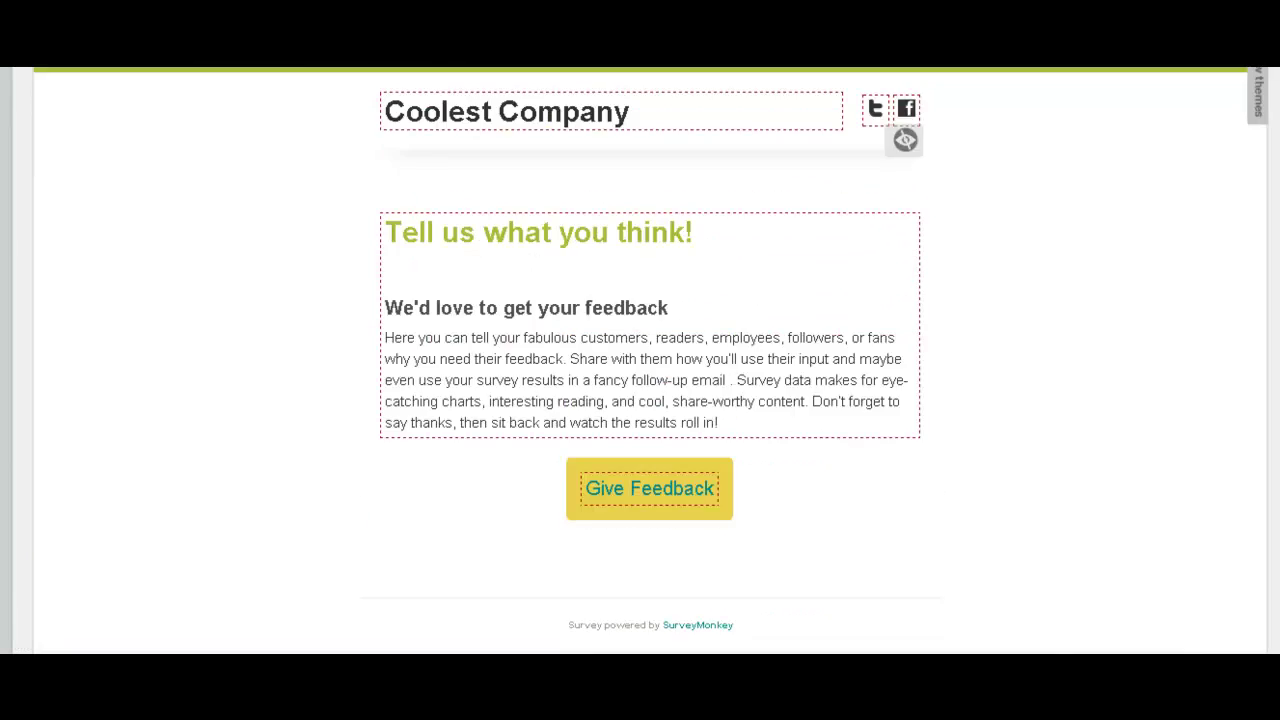
{"action": "scroll", "coordinate": [650, 360], "scroll_direction": "up", "scroll_amount": 1}
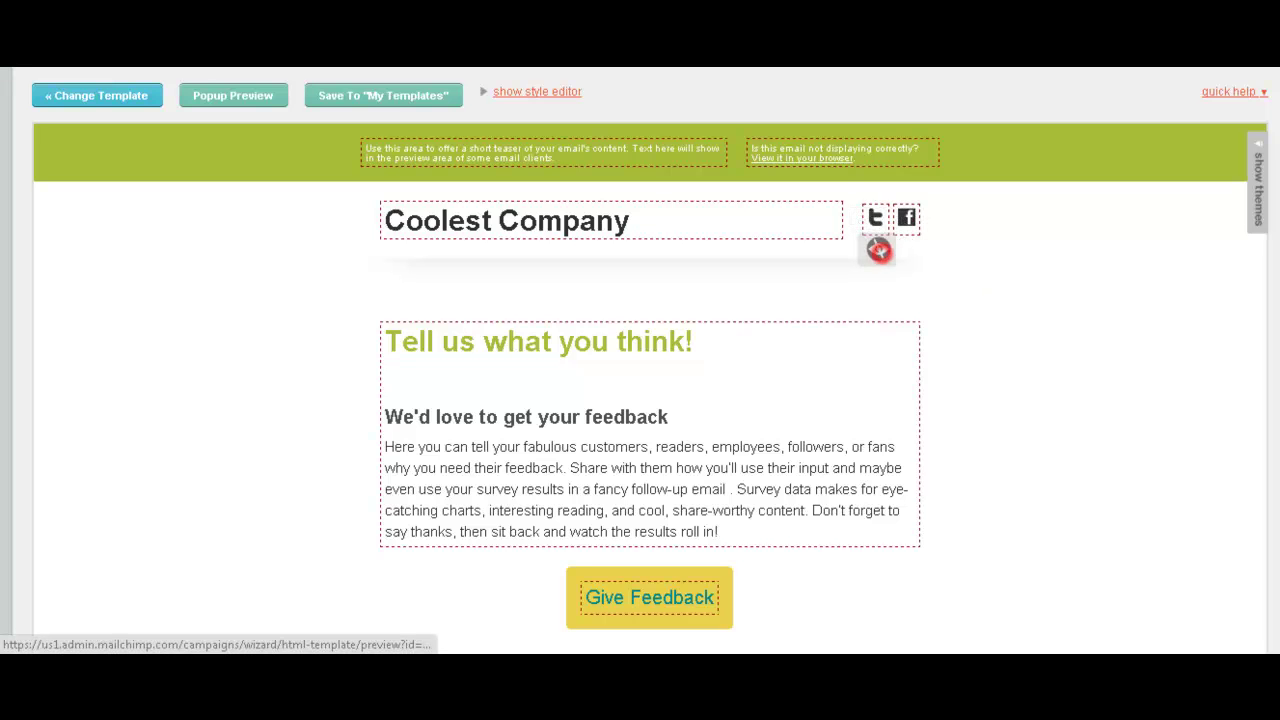
{"action": "left_click", "coordinate": [878, 249]}
{"action": "left_click", "coordinate": [906, 249]}
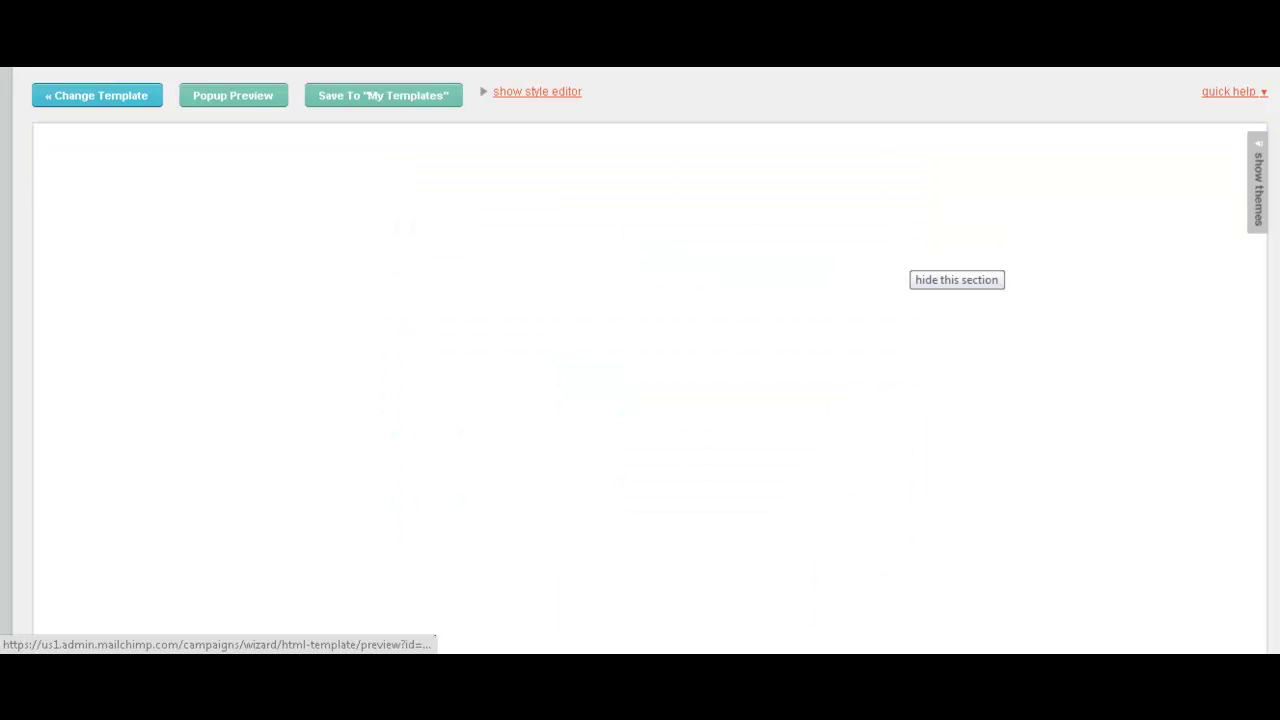
Check the email in a popup preview window, then close it.
{"action": "scroll", "coordinate": [640, 360], "scroll_direction": "down", "scroll_amount": 7}
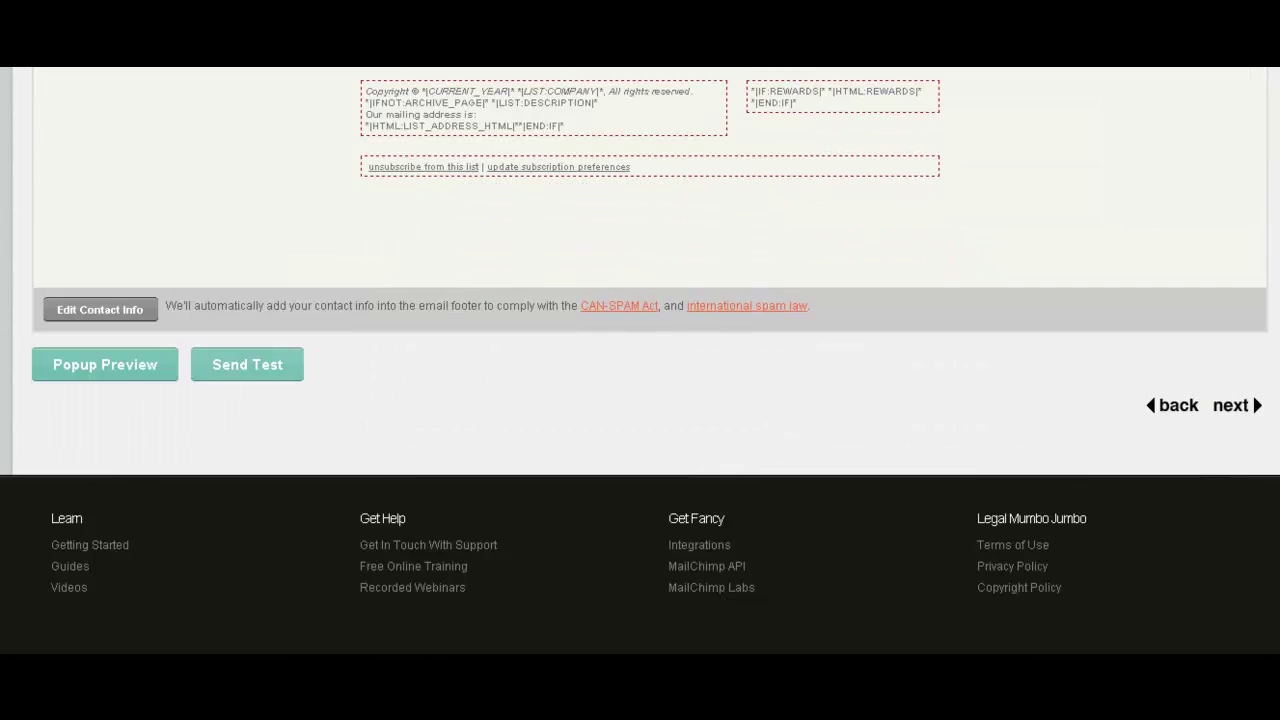
{"action": "left_click", "coordinate": [130, 368]}
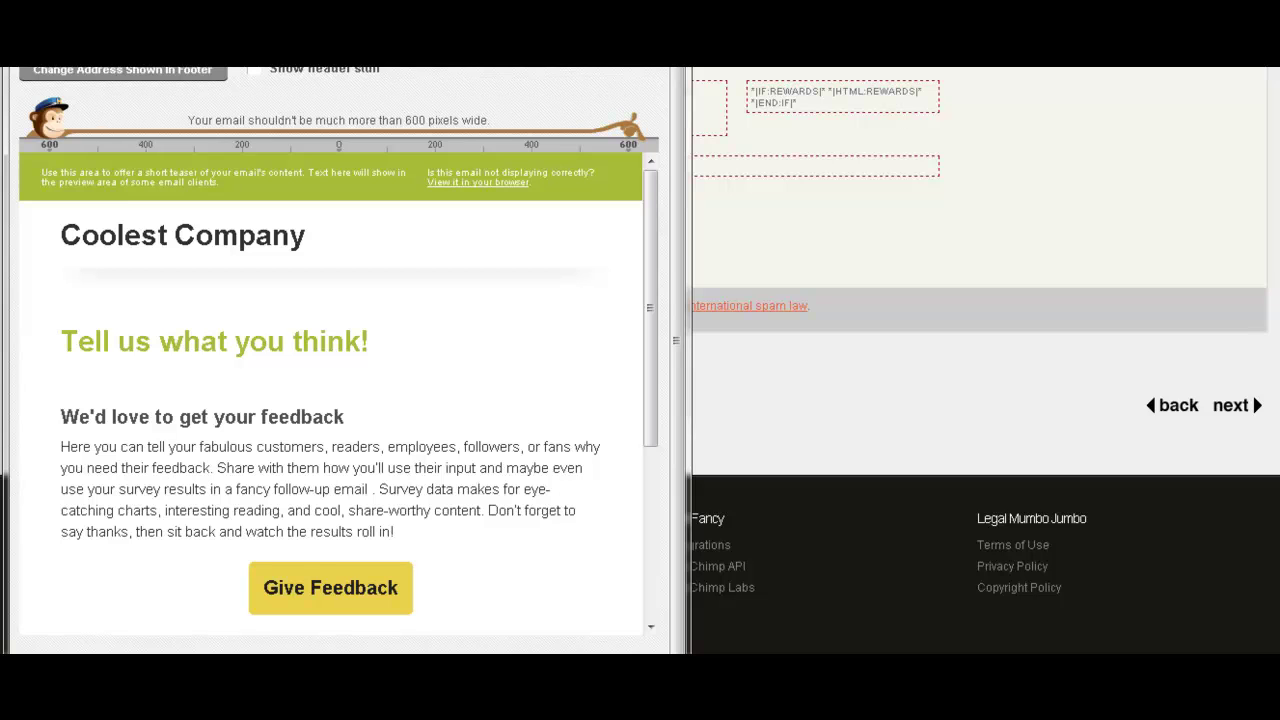
{"action": "key", "text": "ctrl+w"}
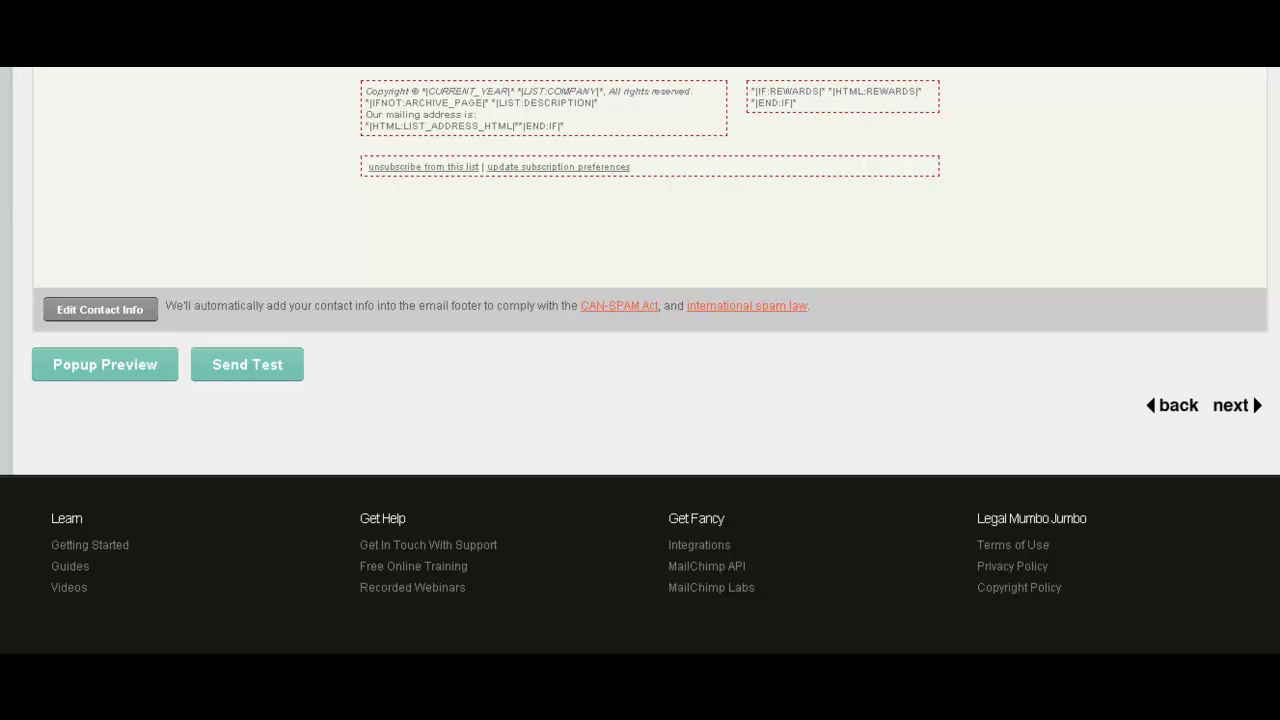
Send a test copy of the email and advance to the plain-text step.
{"action": "scroll", "coordinate": [640, 300], "scroll_direction": "up", "scroll_amount": 3}
{"action": "scroll", "coordinate": [640, 300], "scroll_direction": "down", "scroll_amount": 2}
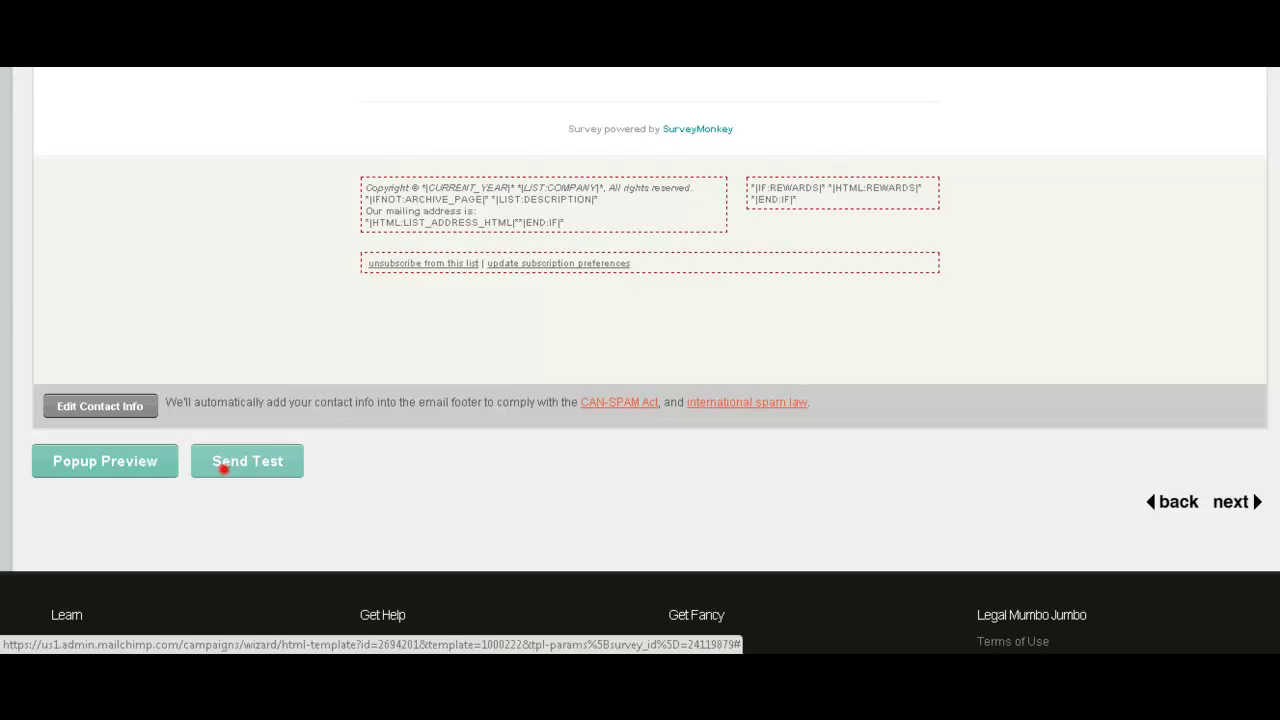
{"action": "left_click", "coordinate": [222, 461]}
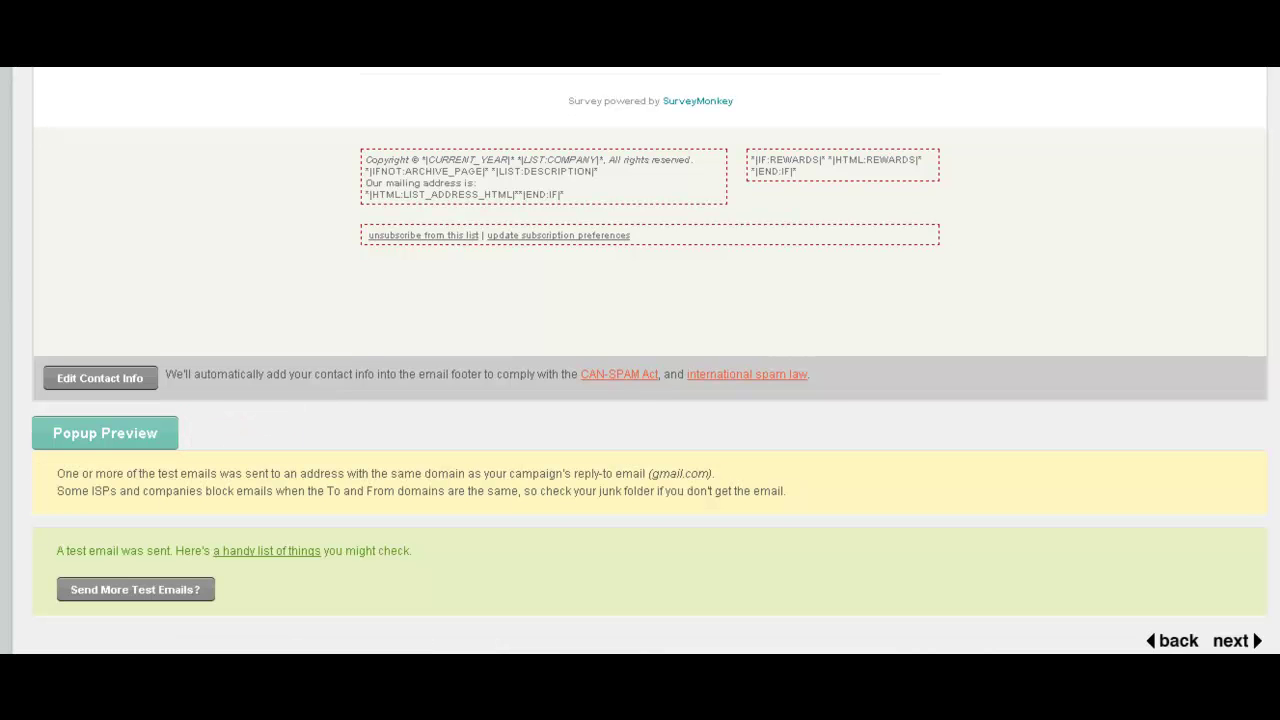
{"action": "left_click", "coordinate": [1234, 640]}
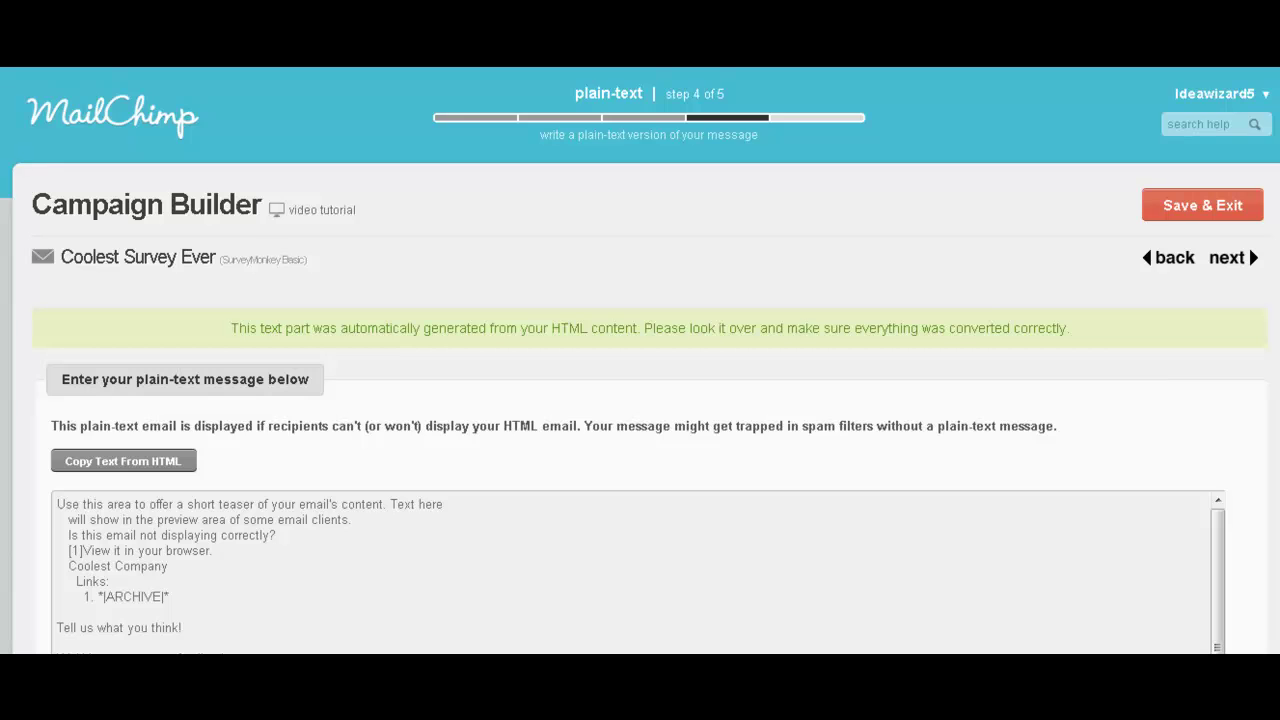
Review the generated plain-text email, then advance to the step 5 confirmation page.
{"action": "scroll", "coordinate": [640, 400], "scroll_direction": "down", "scroll_amount": 1}
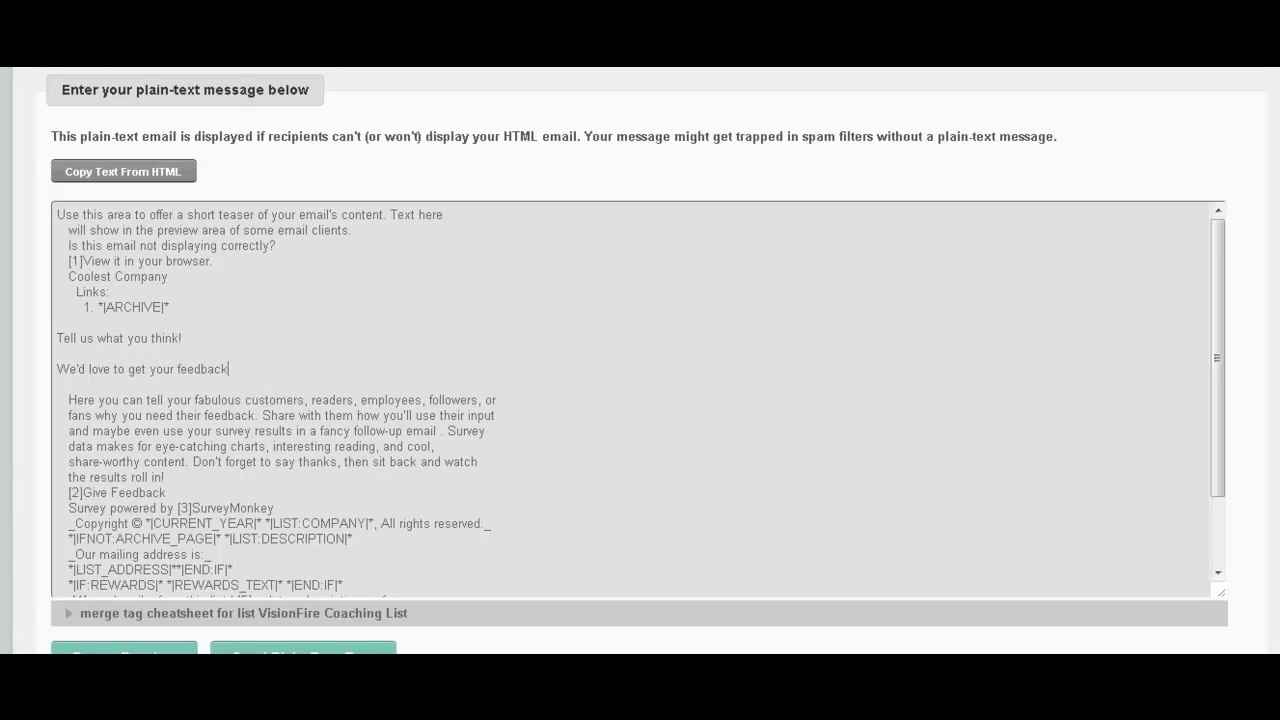
{"action": "scroll", "coordinate": [640, 400], "scroll_direction": "down", "scroll_amount": 1}
{"action": "scroll", "coordinate": [640, 360], "scroll_direction": "down", "scroll_amount": 1}
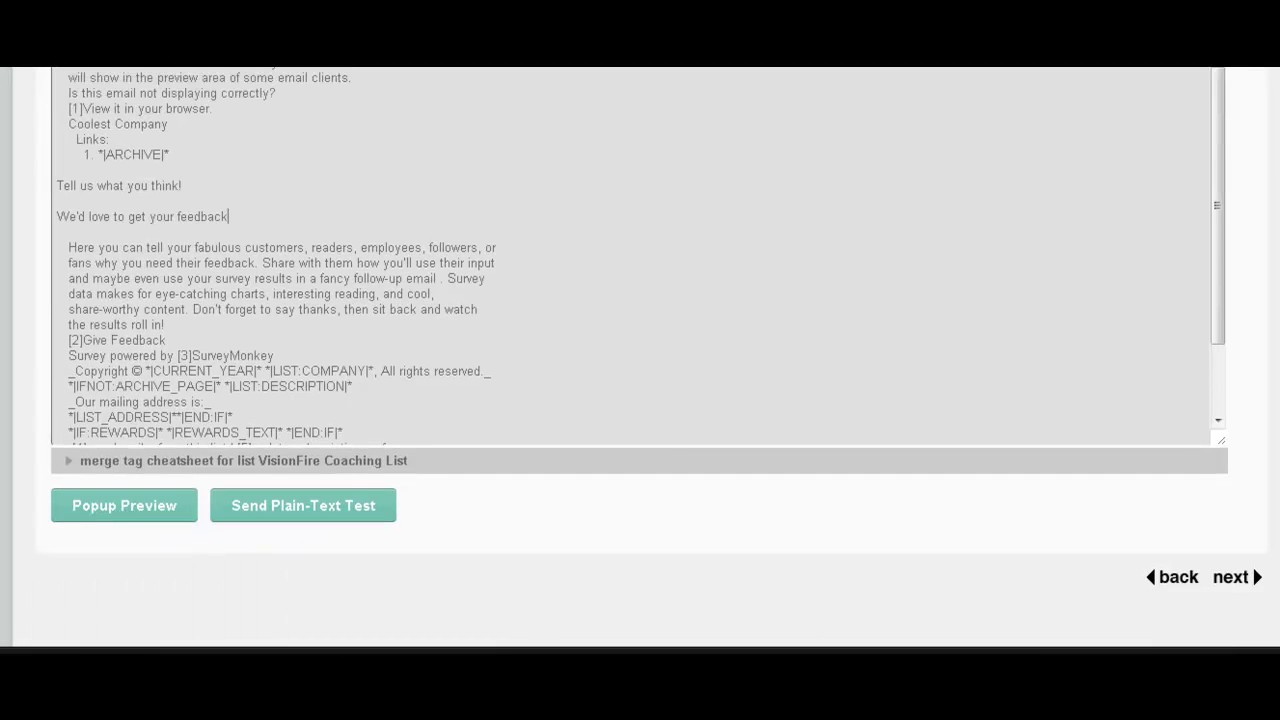
{"action": "scroll", "coordinate": [640, 360], "scroll_direction": "up", "scroll_amount": 1}
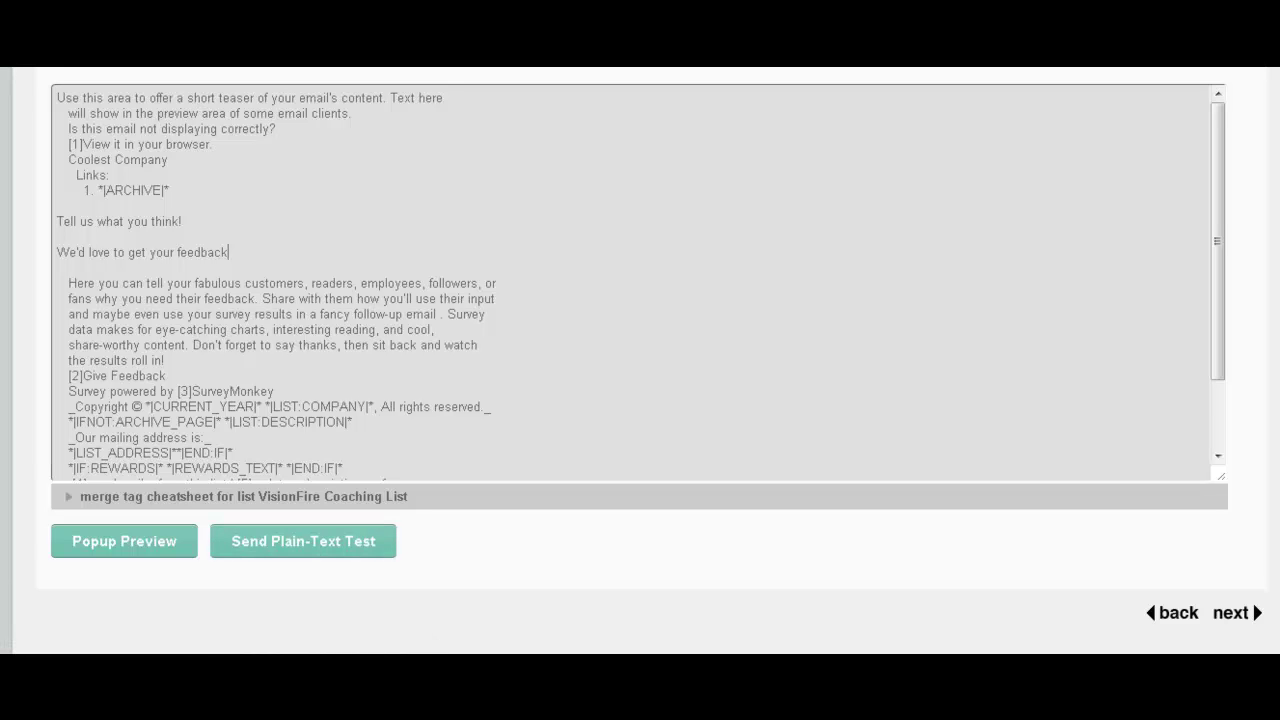
{"action": "scroll", "coordinate": [640, 360], "scroll_direction": "down", "scroll_amount": 3}
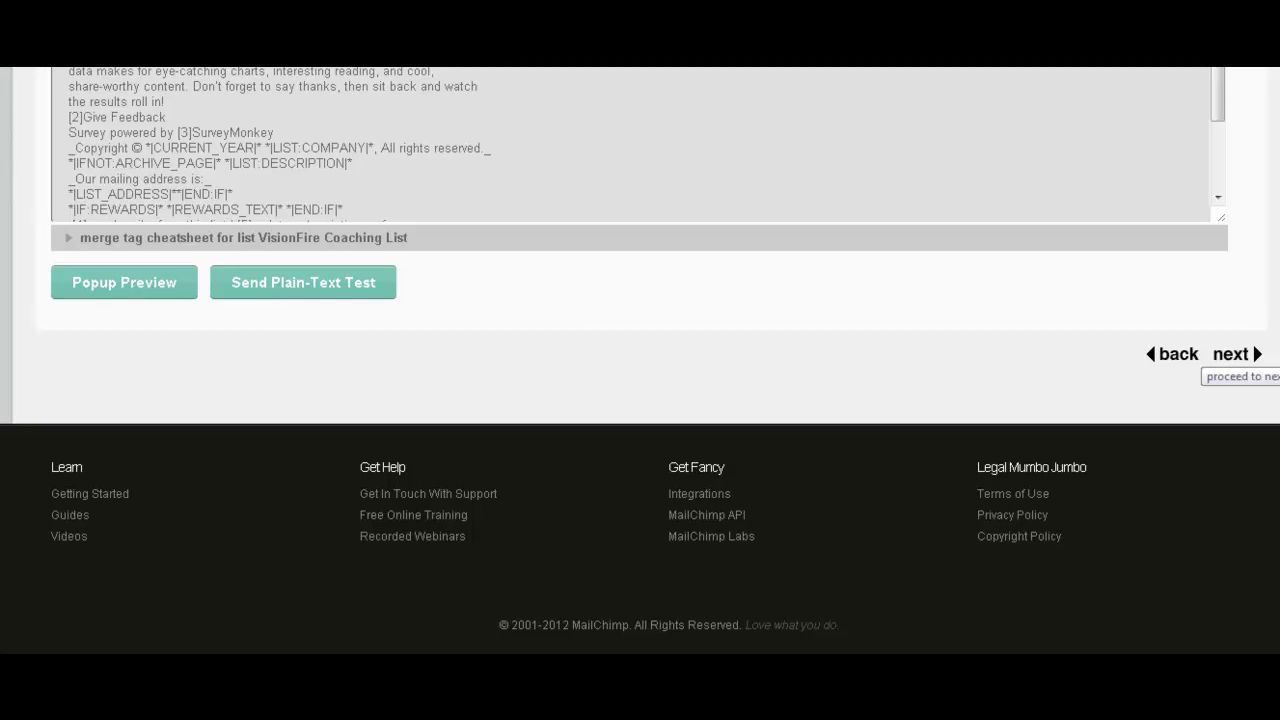
{"action": "left_click", "coordinate": [1240, 356]}
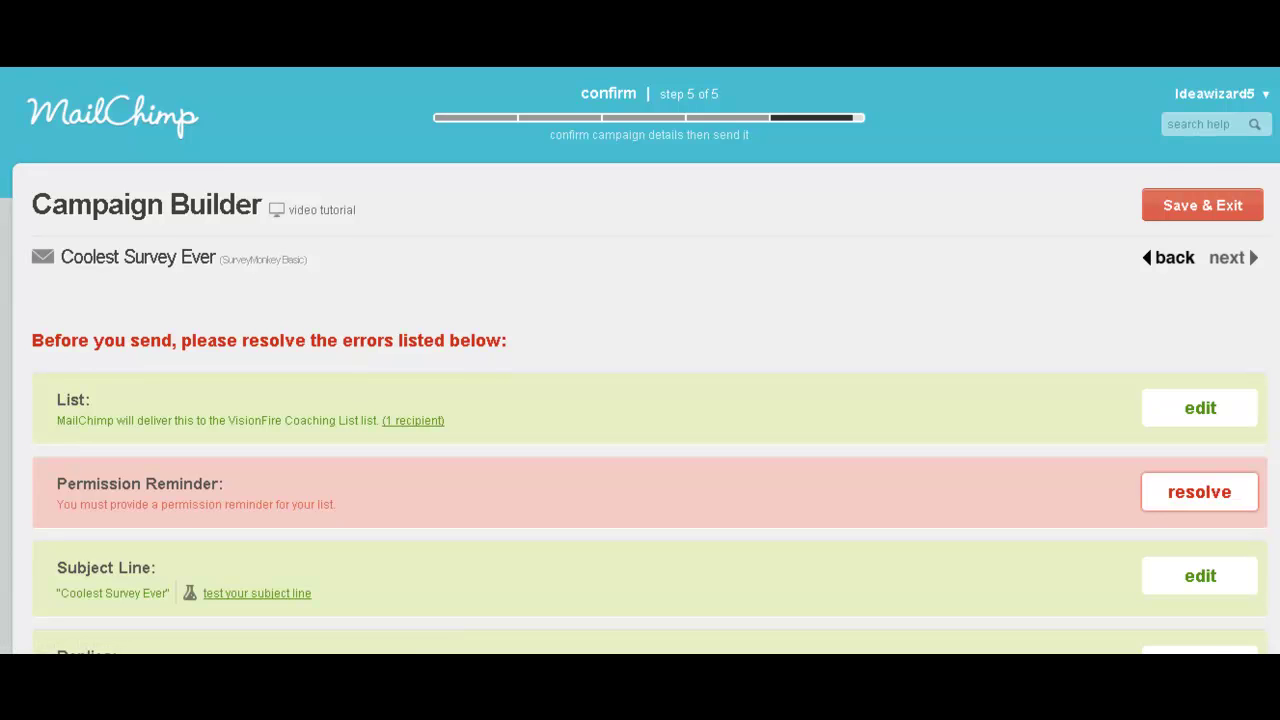
Scroll the confirm checklist down to Send Now and back, noting the unresolved permission reminder.
{"action": "scroll", "coordinate": [640, 400], "scroll_direction": "down", "scroll_amount": 2}
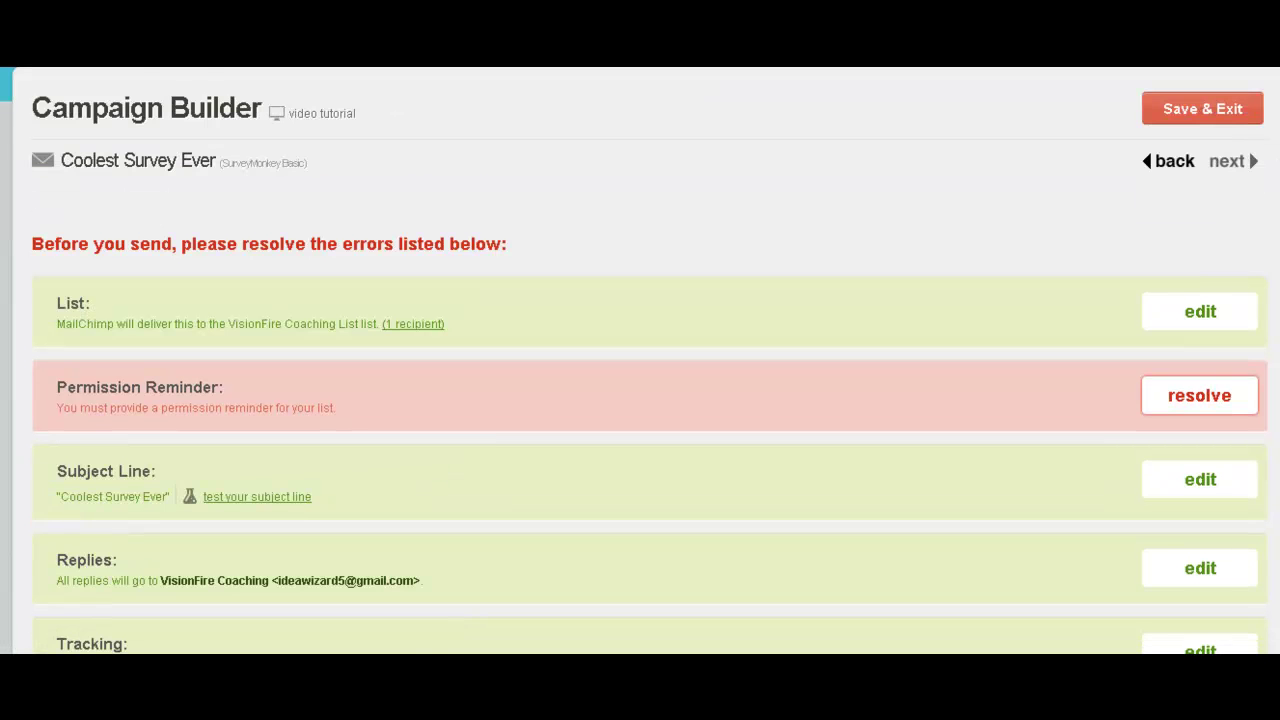
{"action": "scroll", "coordinate": [640, 400], "scroll_direction": "down", "scroll_amount": 2}
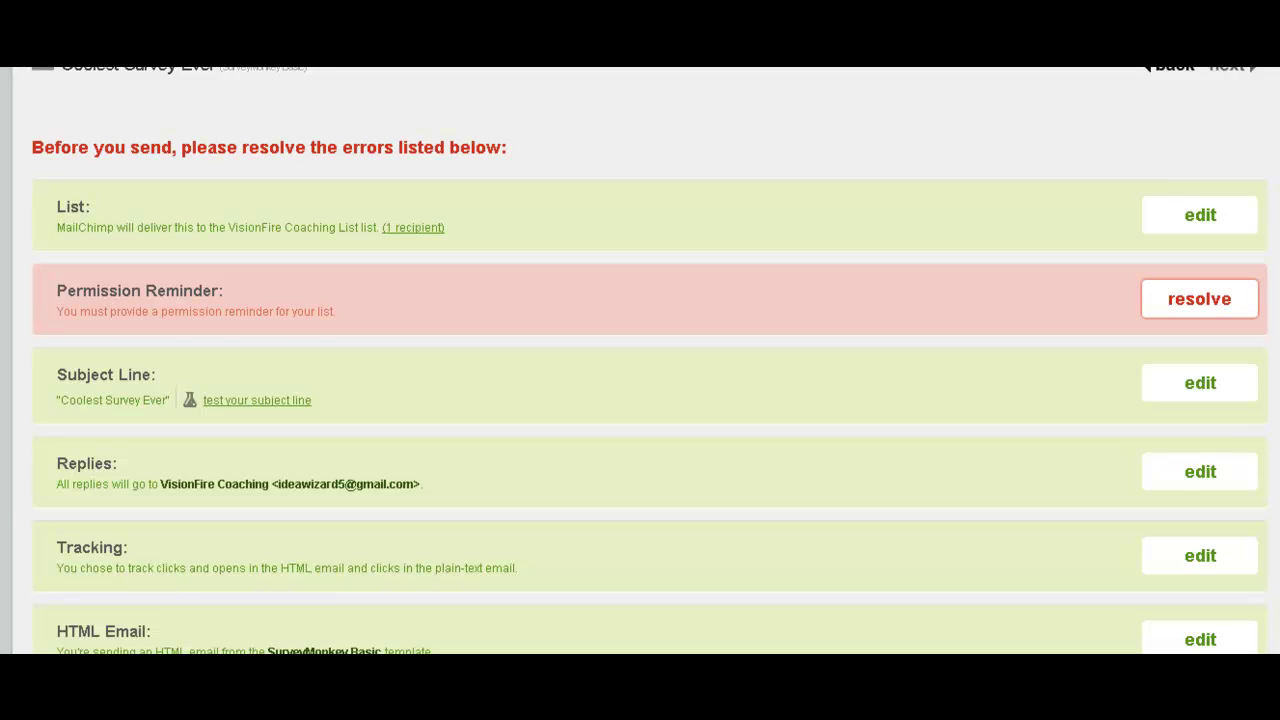
{"action": "scroll", "coordinate": [640, 360], "scroll_direction": "down", "scroll_amount": 15}
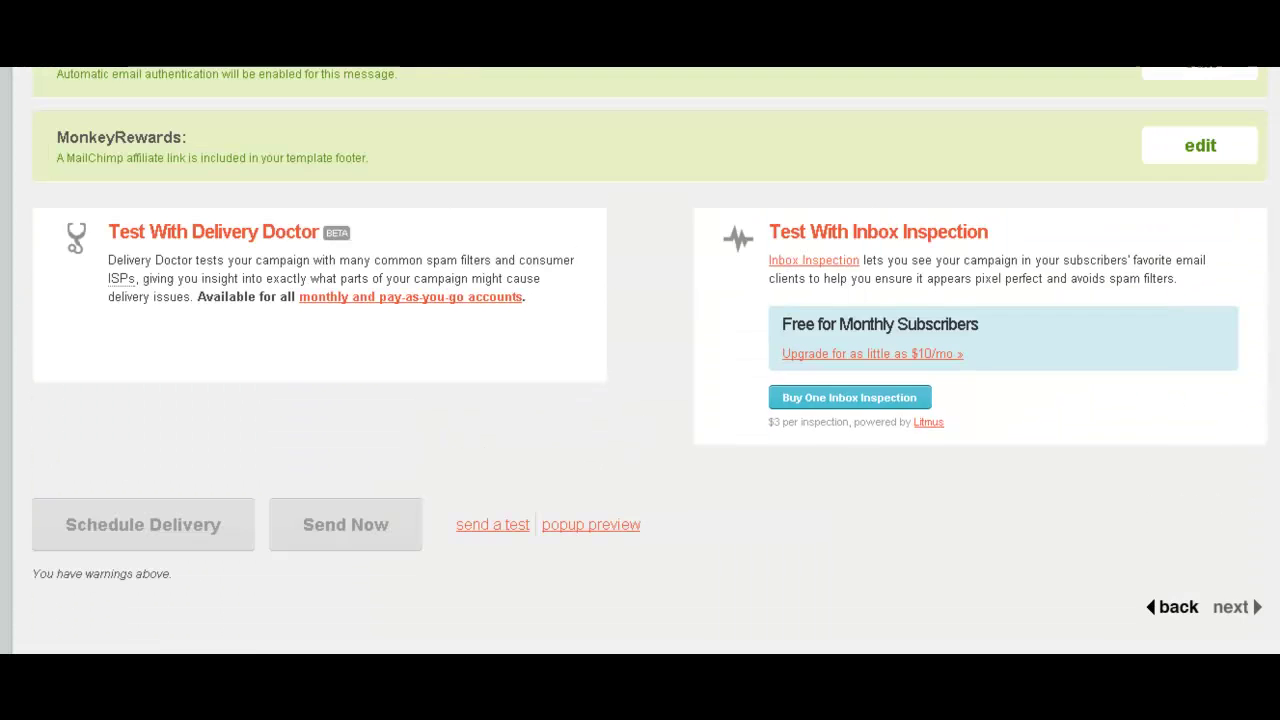
{"action": "scroll", "coordinate": [640, 360], "scroll_direction": "up", "scroll_amount": 1}
{"action": "scroll", "coordinate": [1200, 345], "scroll_direction": "up", "scroll_amount": 1}
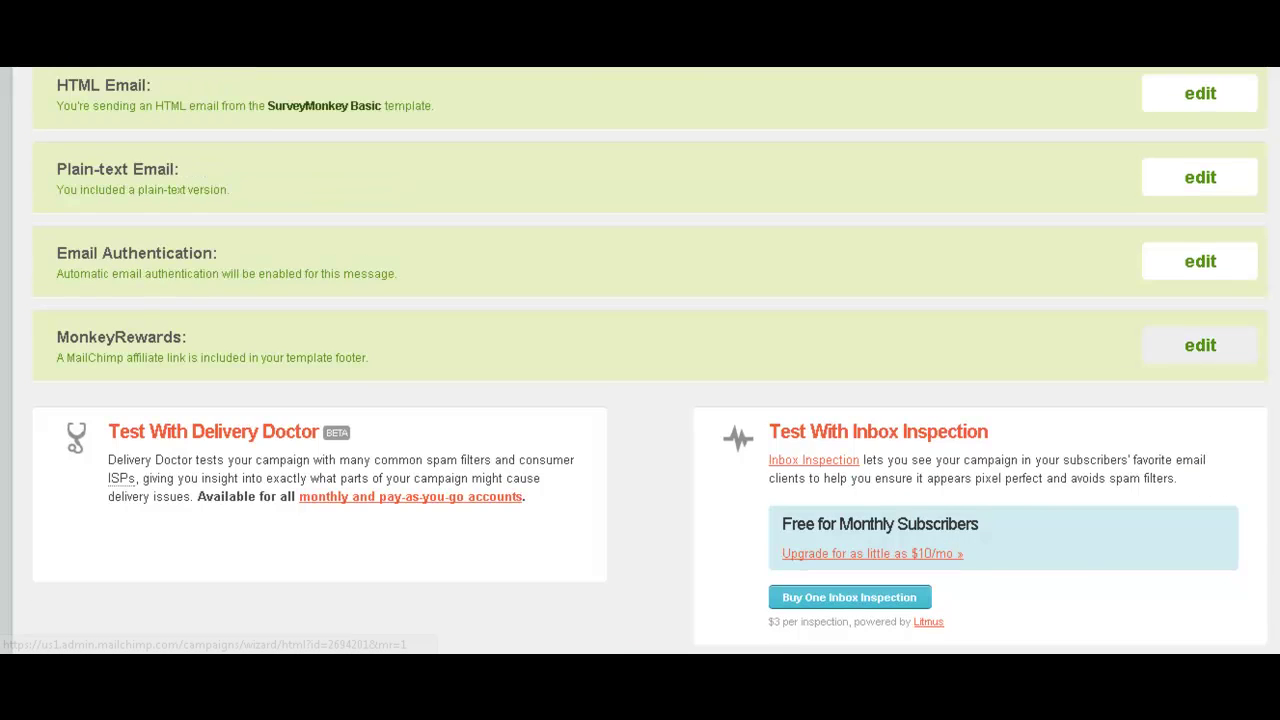
{"action": "scroll", "coordinate": [1200, 345], "scroll_direction": "up", "scroll_amount": 1}
{"action": "scroll", "coordinate": [640, 360], "scroll_direction": "up", "scroll_amount": 6}
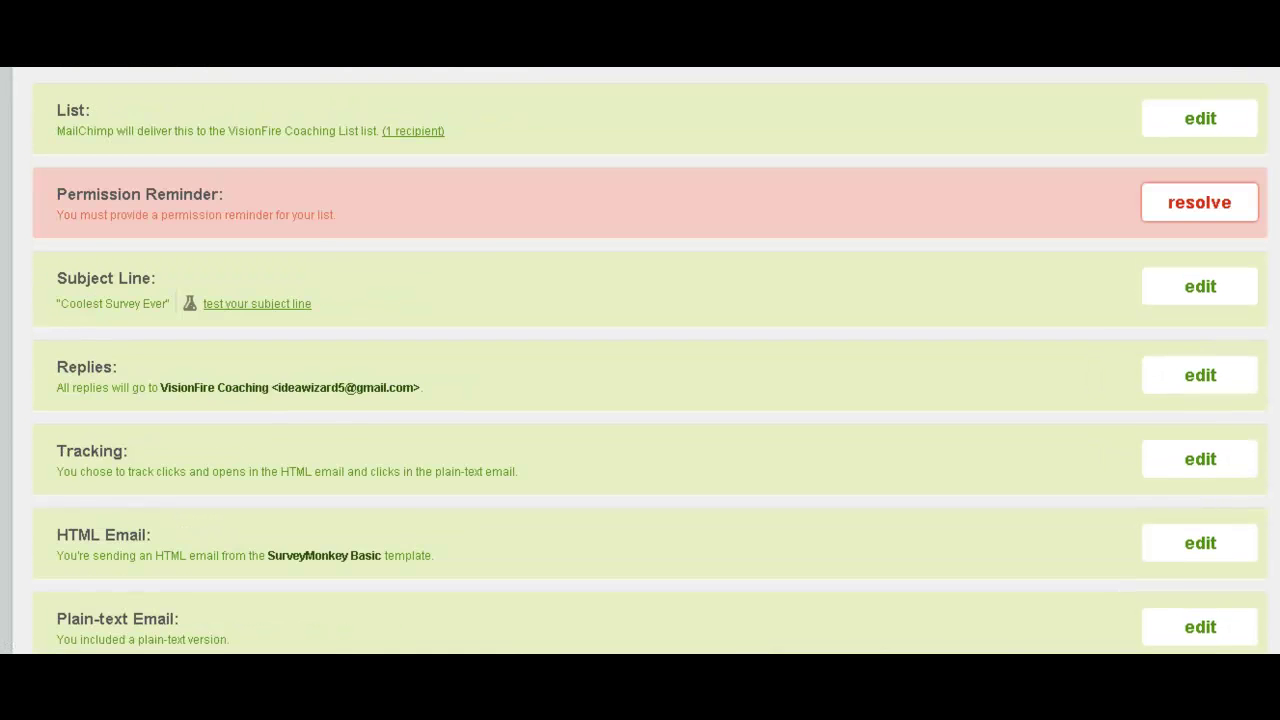
{"action": "scroll", "coordinate": [640, 360], "scroll_direction": "down", "scroll_amount": 15}
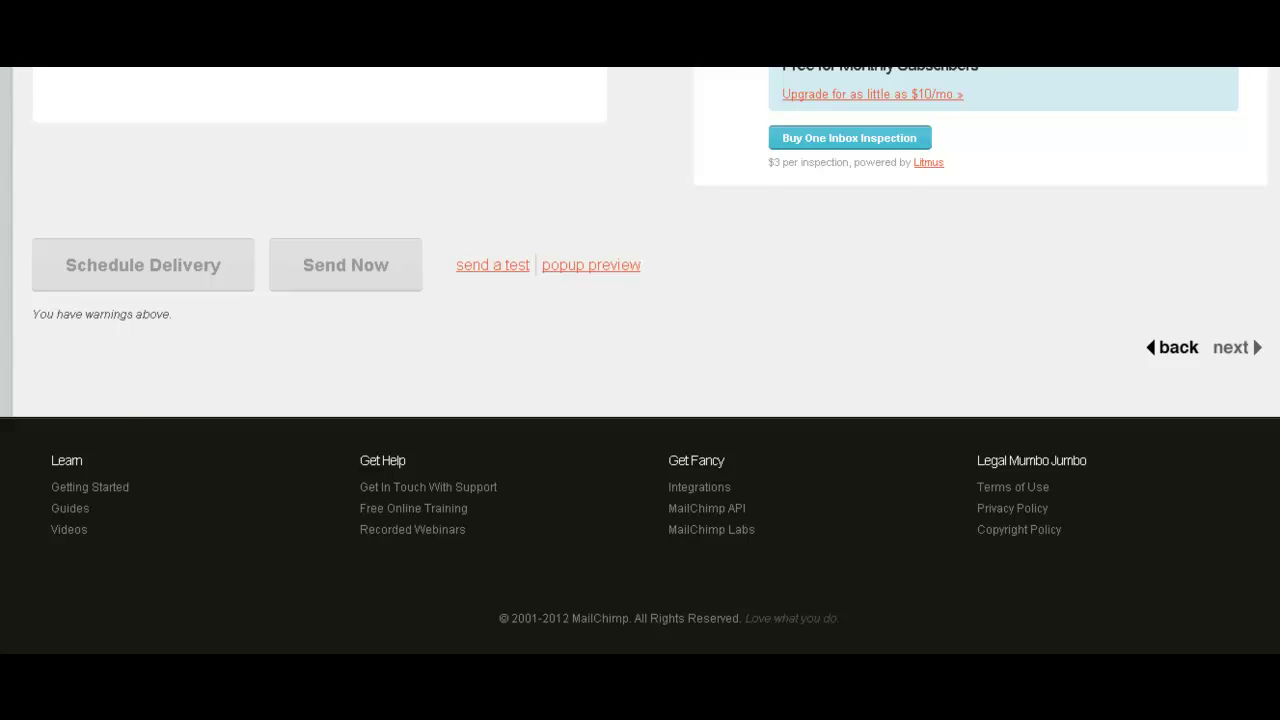
{"action": "scroll", "coordinate": [640, 360], "scroll_direction": "up", "scroll_amount": 15}
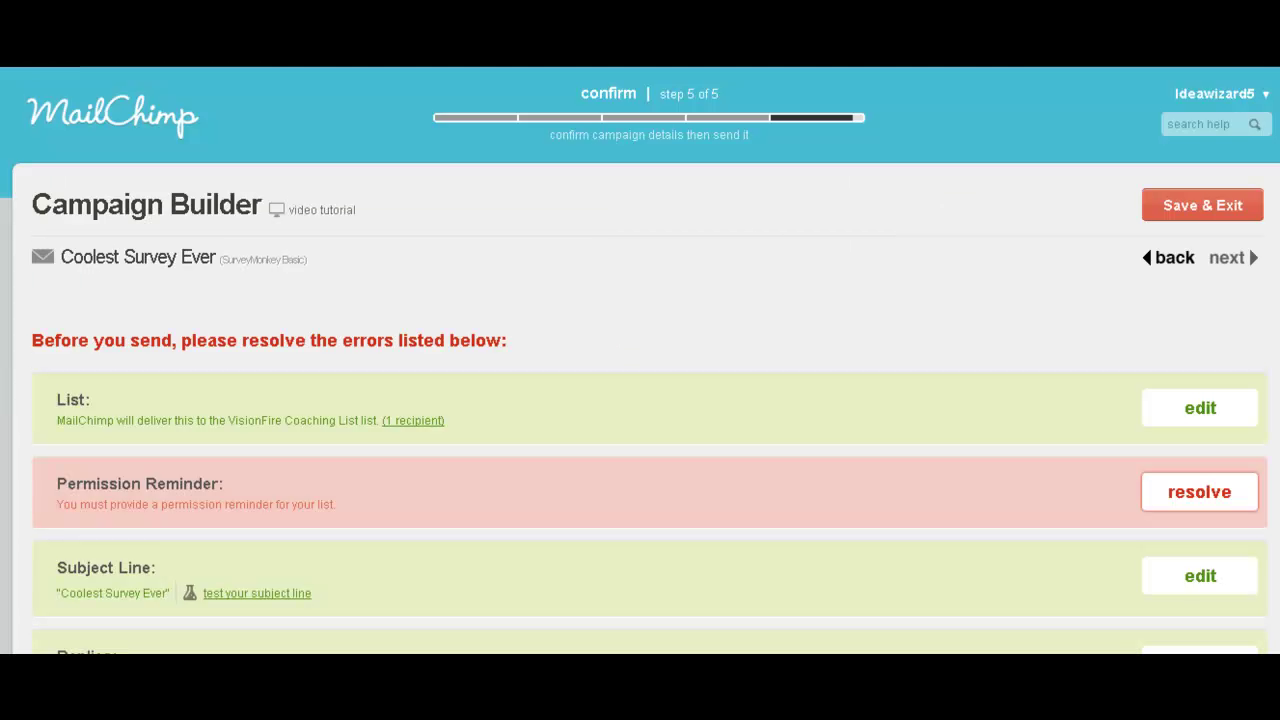